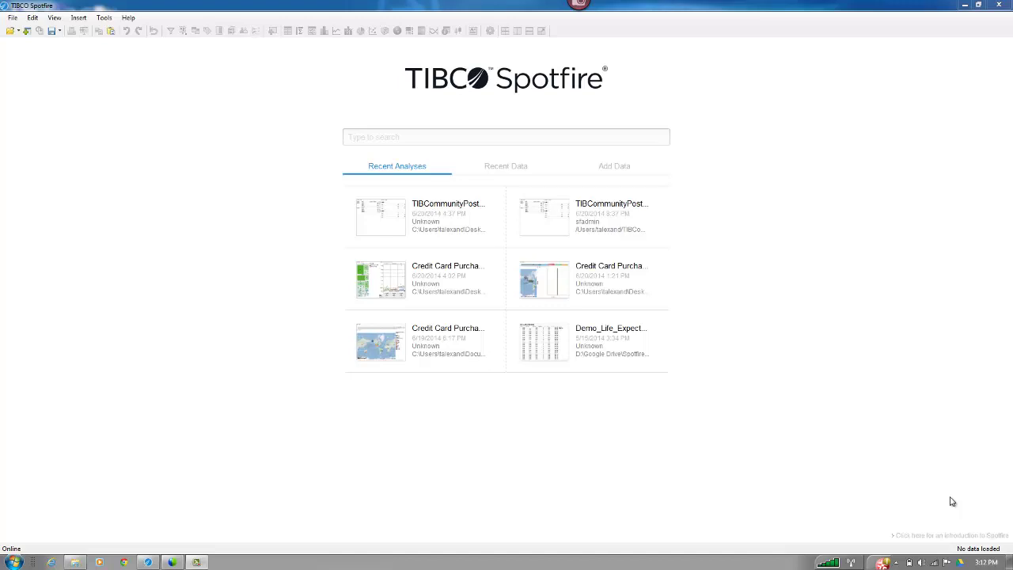
- Switch the Spotfire start page to its Add Data options
{"action": "left_click", "coordinate": [621, 172]}
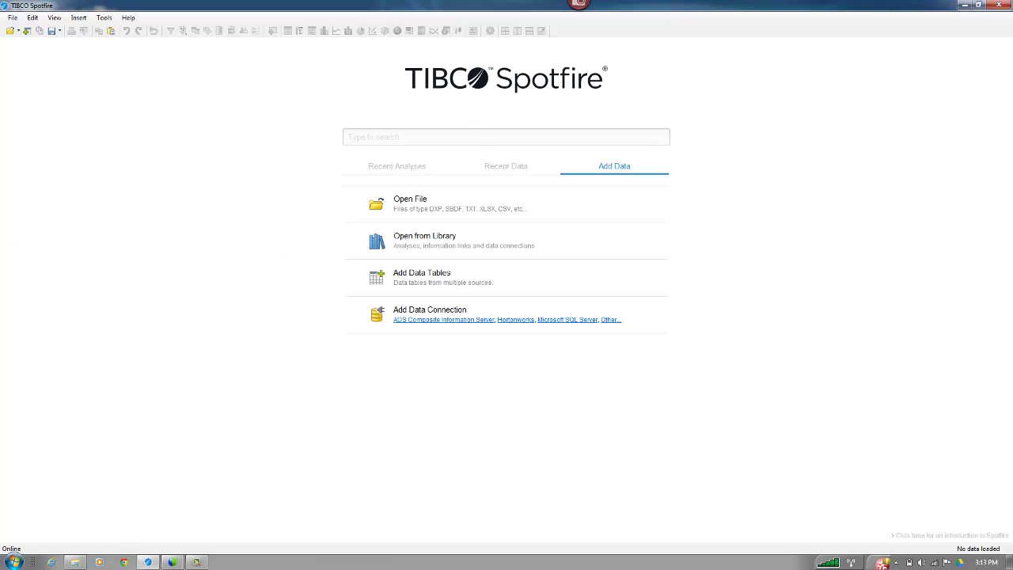
- Bring Demo_Life_Expectancy.xlsx from its folder into Spotfire and confirm the Excel import
{"action": "left_click", "coordinate": [74, 561]}
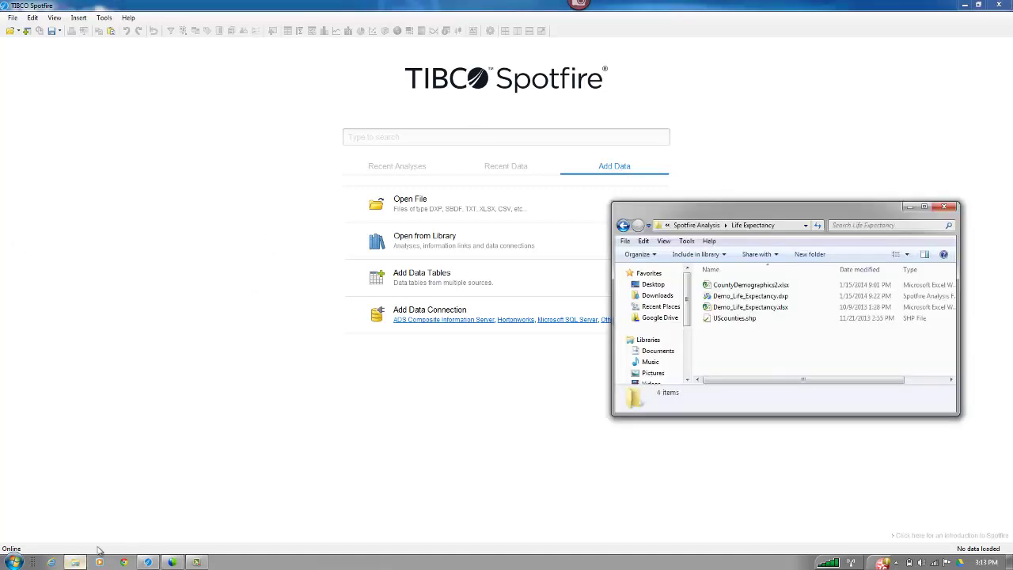
{"action": "left_click", "coordinate": [782, 311]}
{"action": "left_click", "coordinate": [210, 260]}
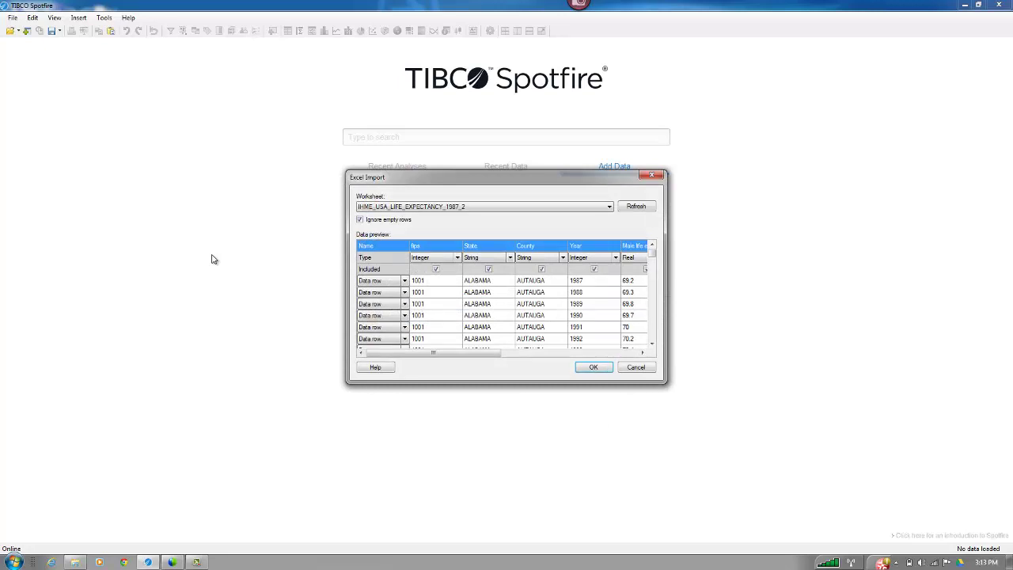
{"action": "left_click", "coordinate": [589, 368]}
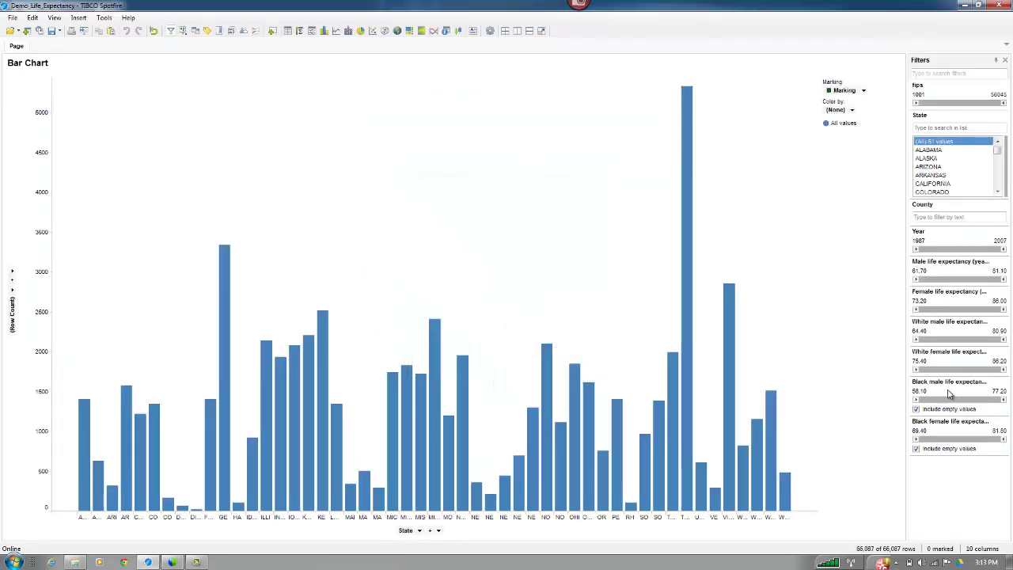
- Switch the row-count bar chart to a Cross Table visualization
{"action": "right_click", "coordinate": [356, 196]}
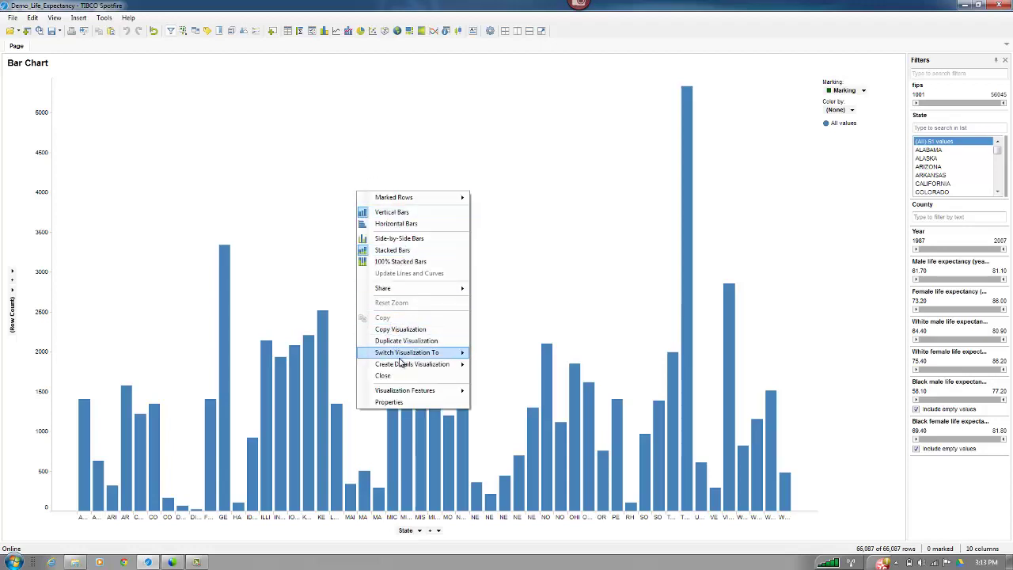
{"action": "mouse_move", "coordinate": [466, 351]}
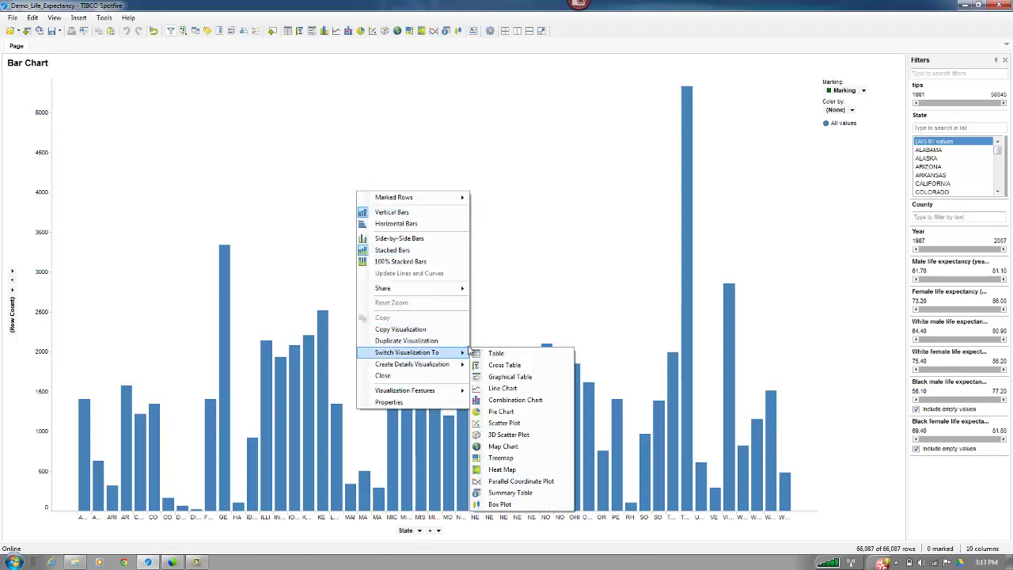
{"action": "left_click", "coordinate": [522, 369]}
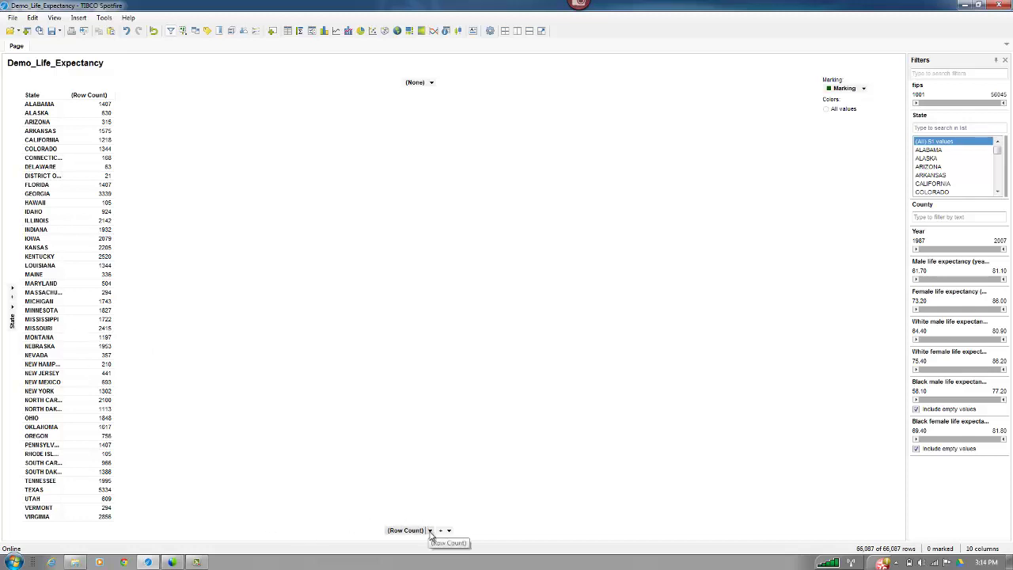
- Show Avg of Male life expectancy in the cells, with Year across the columns
{"action": "left_click", "coordinate": [429, 530]}
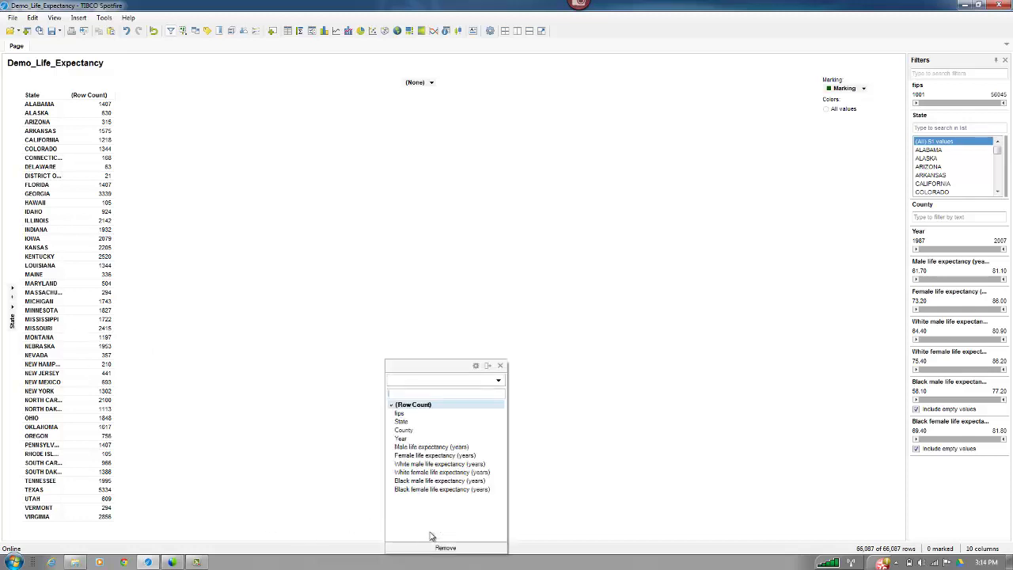
{"action": "left_click", "coordinate": [415, 448]}
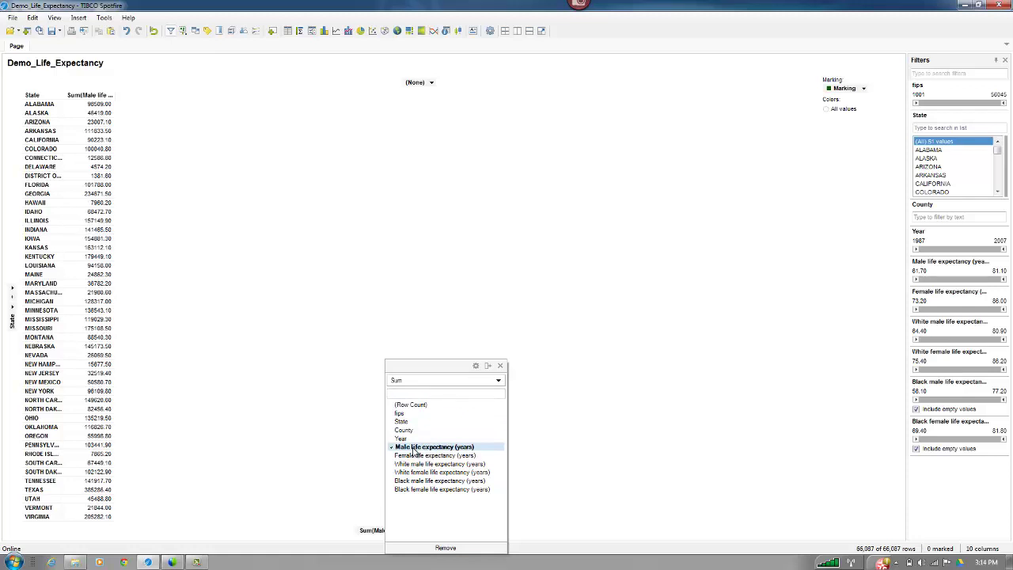
{"action": "left_click", "coordinate": [499, 383]}
{"action": "left_click", "coordinate": [443, 409]}
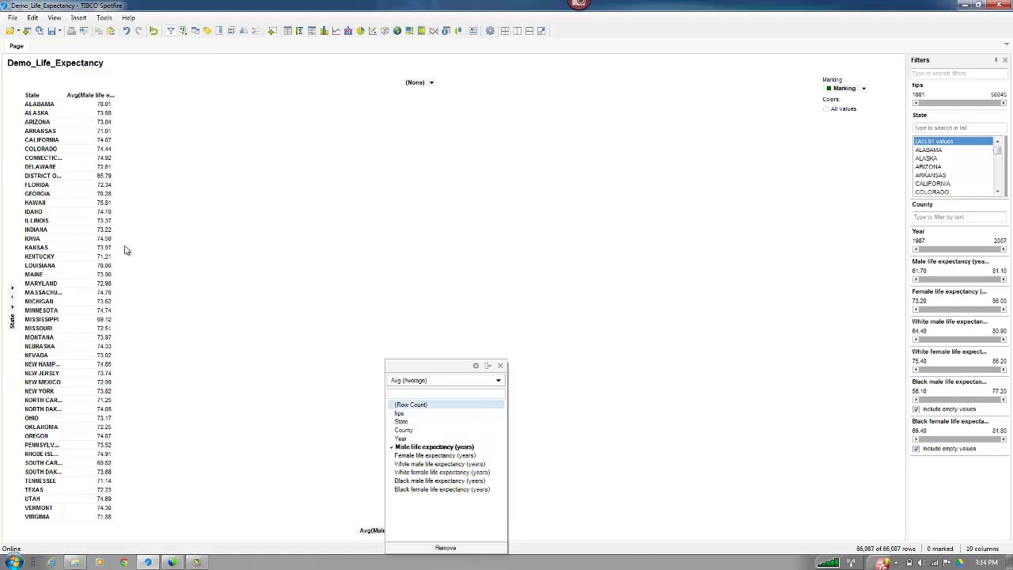
{"action": "left_click", "coordinate": [429, 83]}
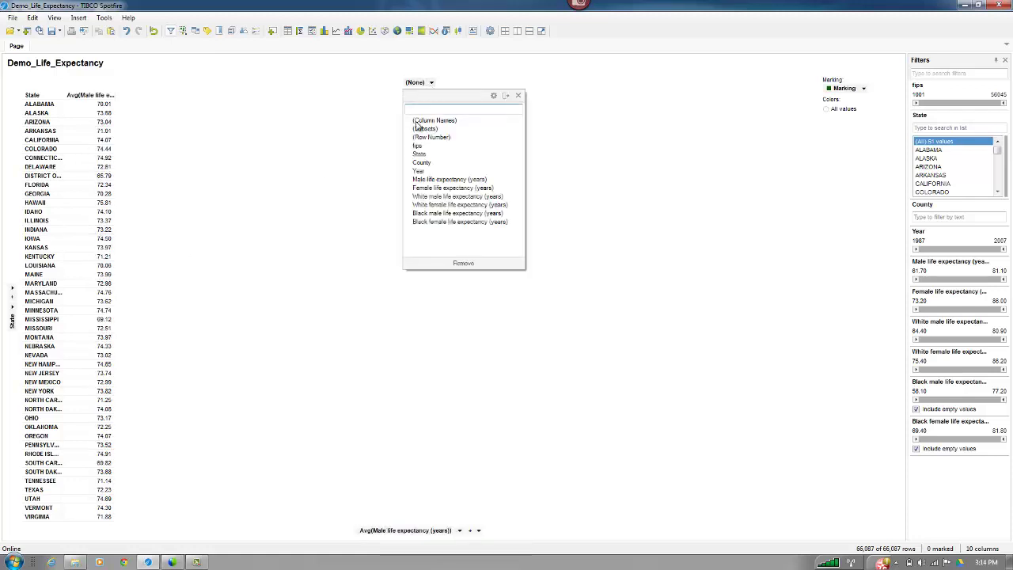
{"action": "left_click", "coordinate": [420, 172]}
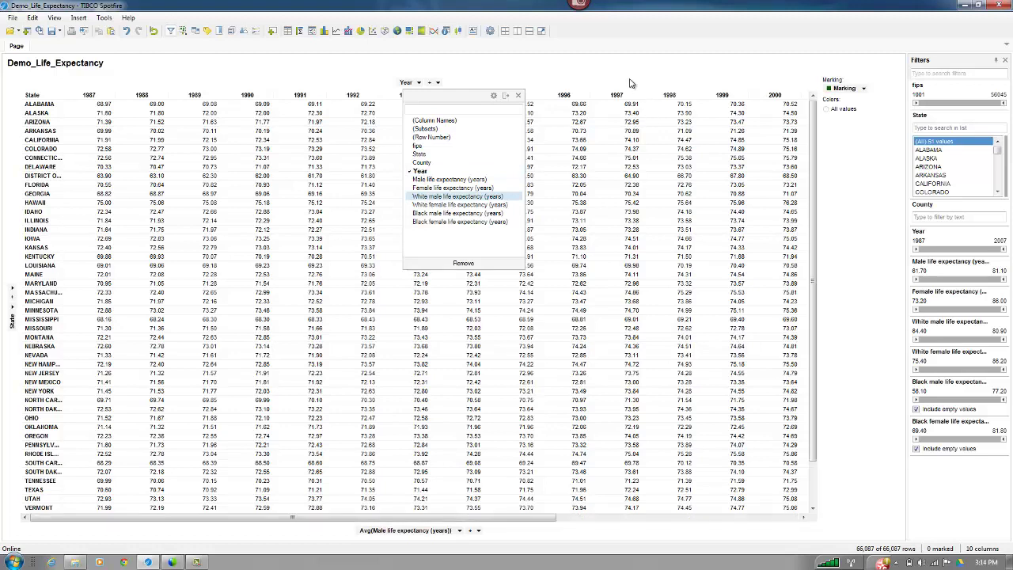
{"action": "left_click", "coordinate": [599, 86]}
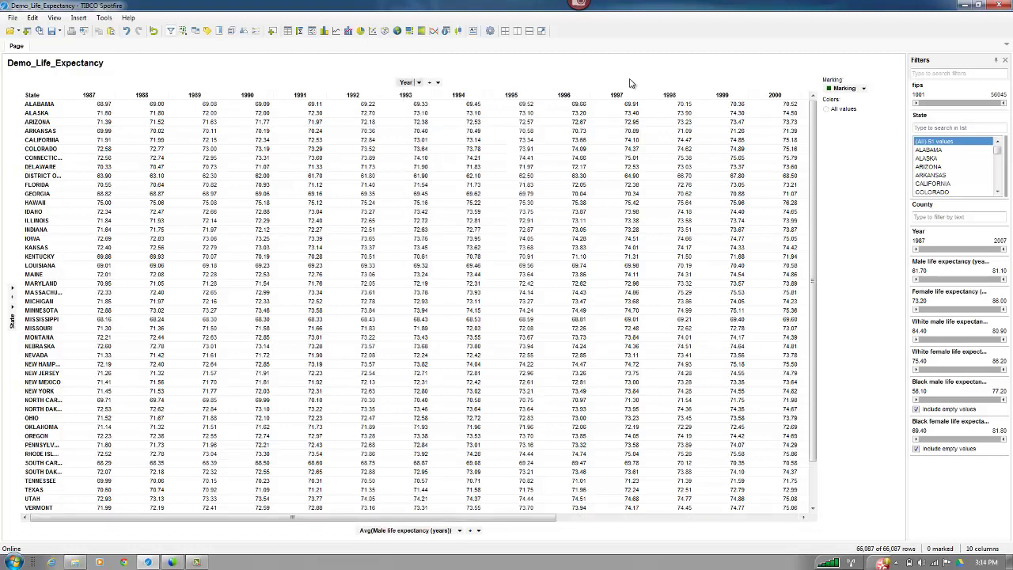
- Mark several cells, ending with only the Massachusetts 1993 cell marked
{"action": "left_click", "coordinate": [190, 187]}
{"action": "left_click", "coordinate": [245, 222]}
{"action": "left_click", "coordinate": [339, 240]}
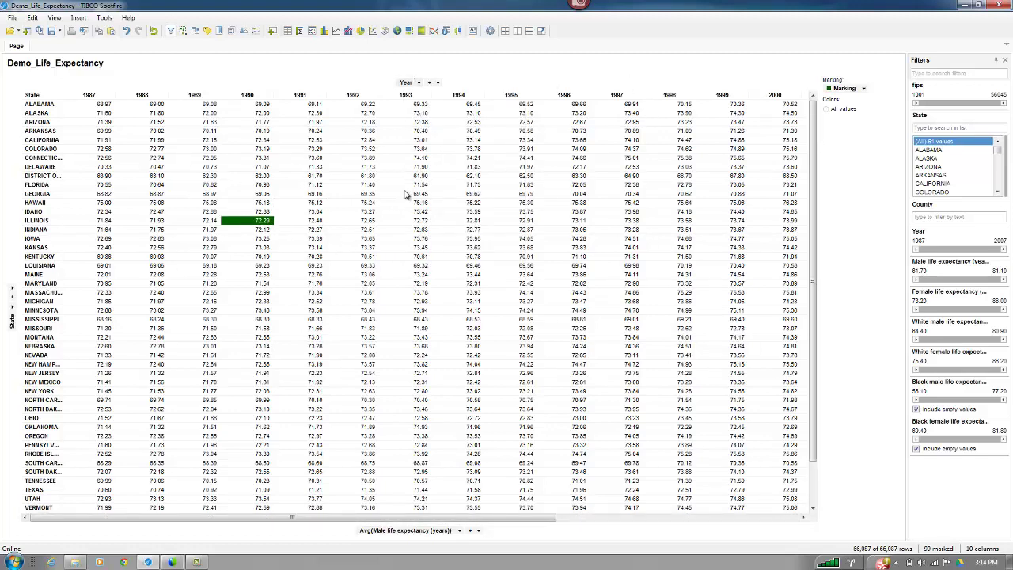
{"action": "left_click_drag", "start_coordinate": [433, 358], "coordinate": [536, 183]}
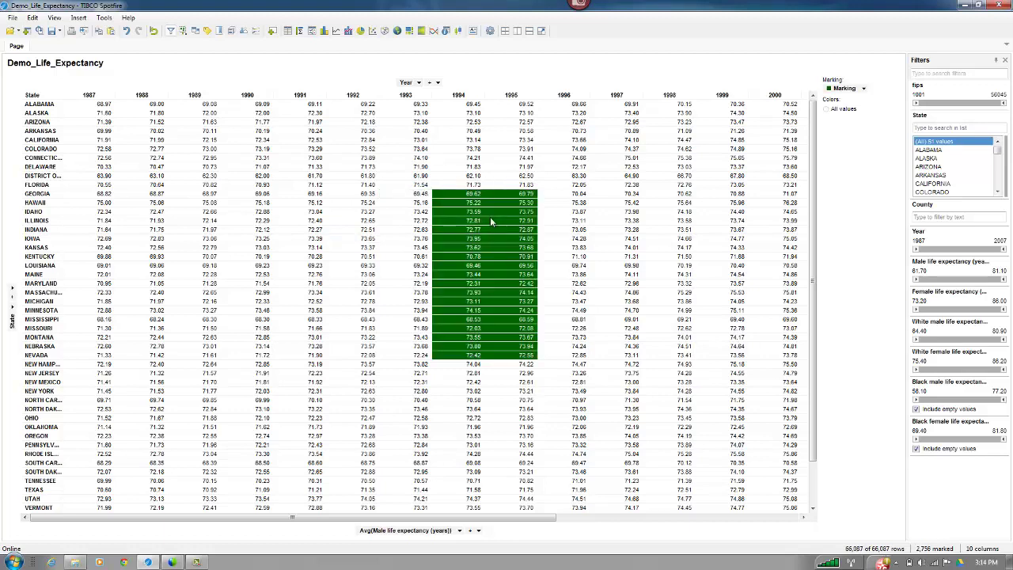
{"action": "left_click", "coordinate": [415, 267]}
{"action": "left_click", "coordinate": [414, 292]}
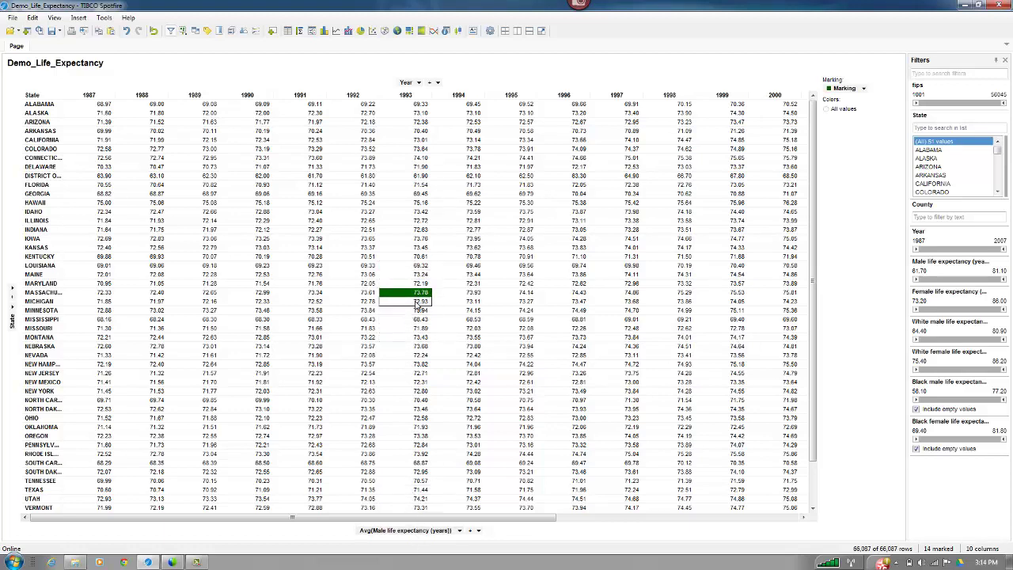
{"action": "mouse_move", "coordinate": [417, 306]}
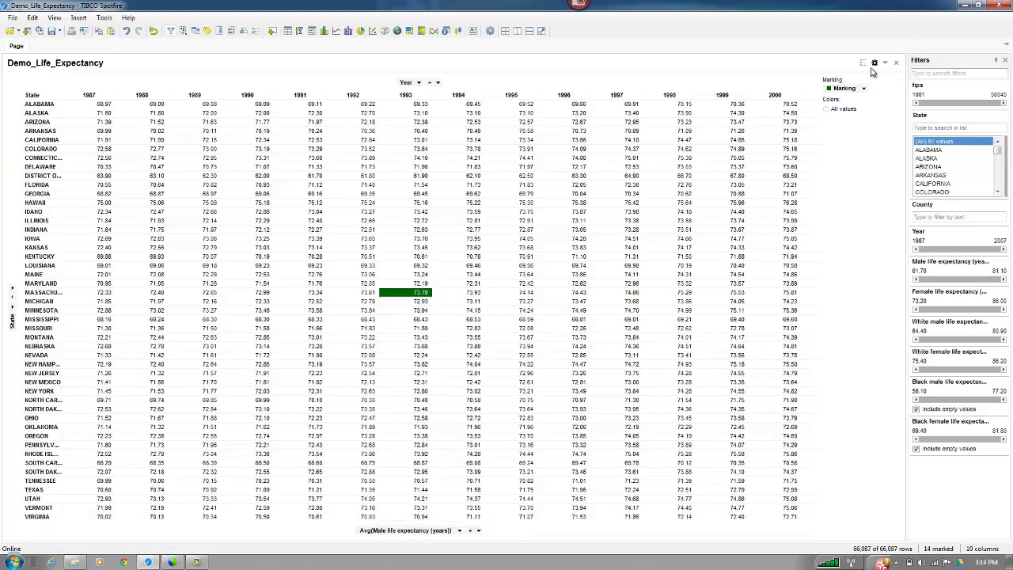
- Hide the legend and add a shrunken text area above the cross table
{"action": "left_click", "coordinate": [864, 66]}
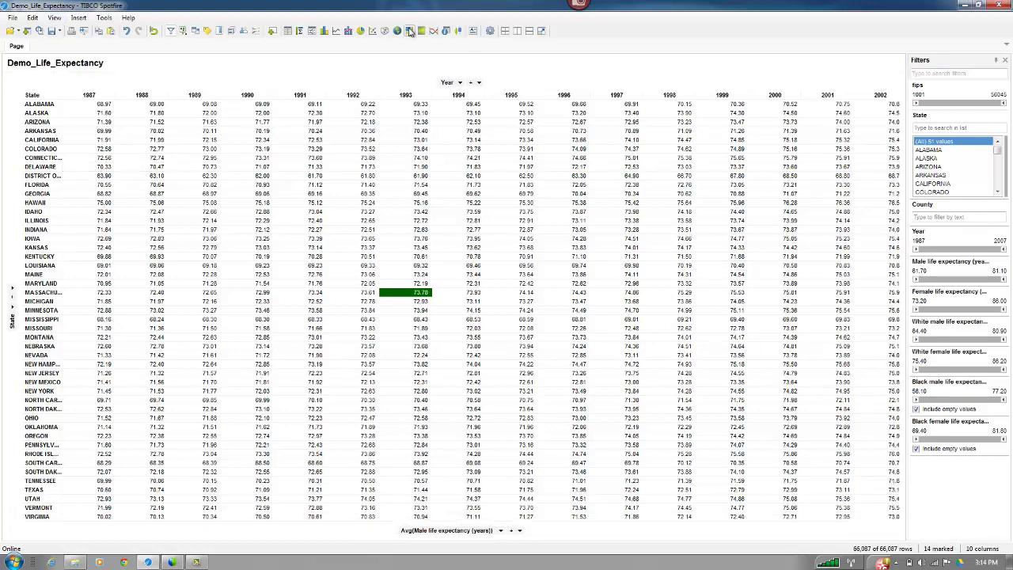
{"action": "left_click", "coordinate": [472, 32]}
{"action": "left_click_drag", "start_coordinate": [444, 298], "coordinate": [423, 159]}
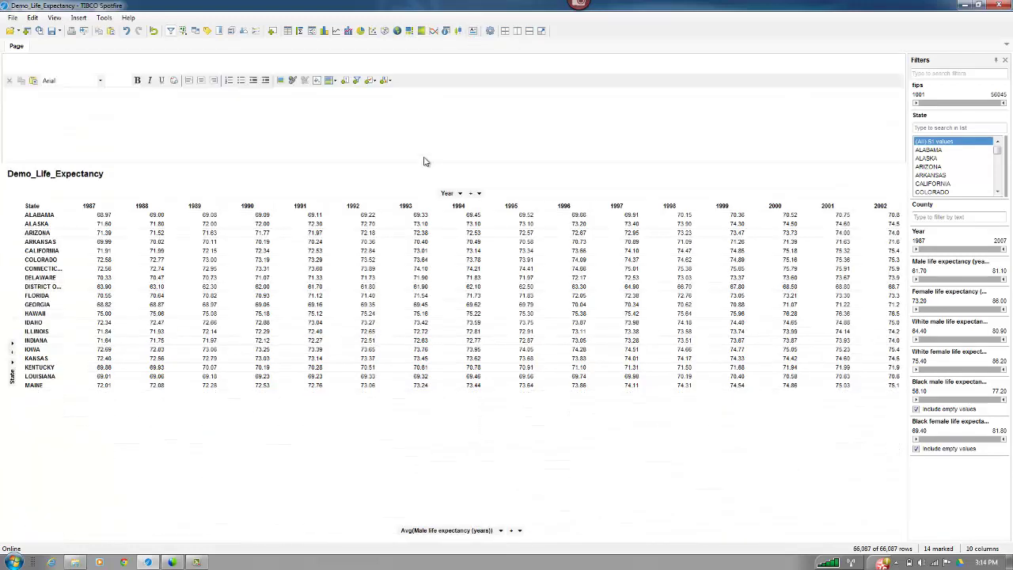
{"action": "right_click", "coordinate": [92, 107]}
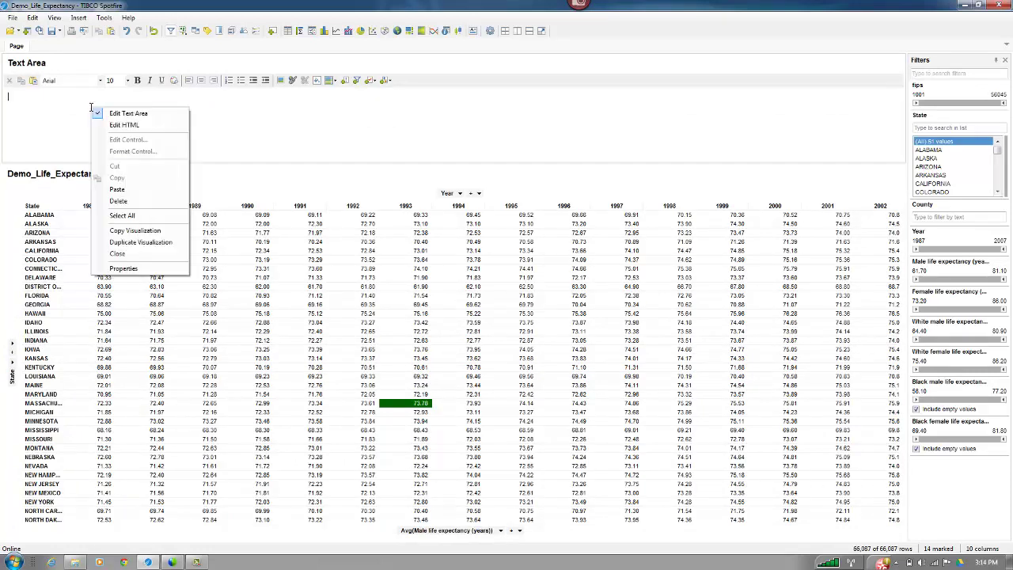
{"action": "left_click", "coordinate": [113, 124]}
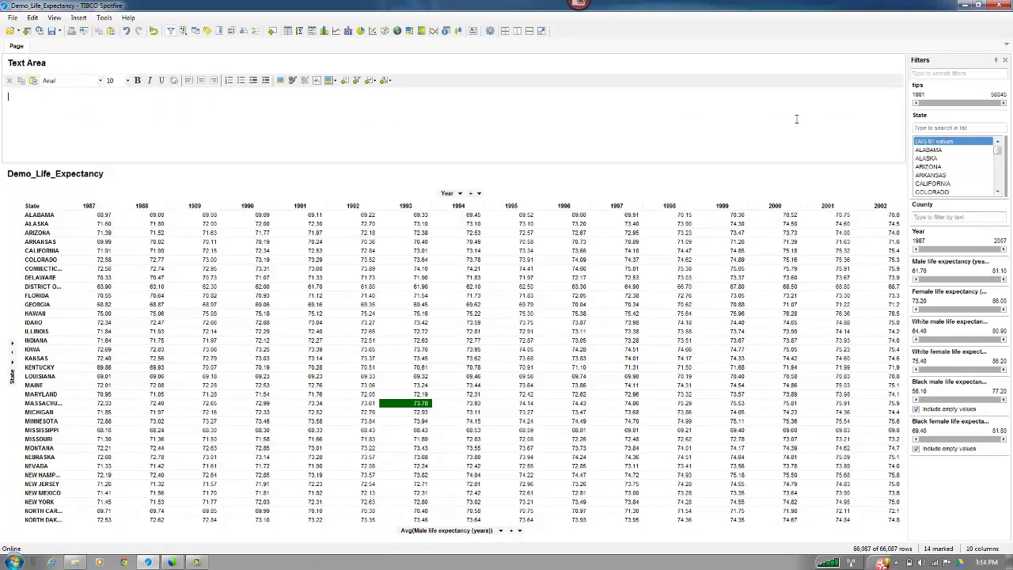
- Insert a Year range filter (1987–2007) into the text area and shrink it further
{"action": "left_click", "coordinate": [357, 82]}
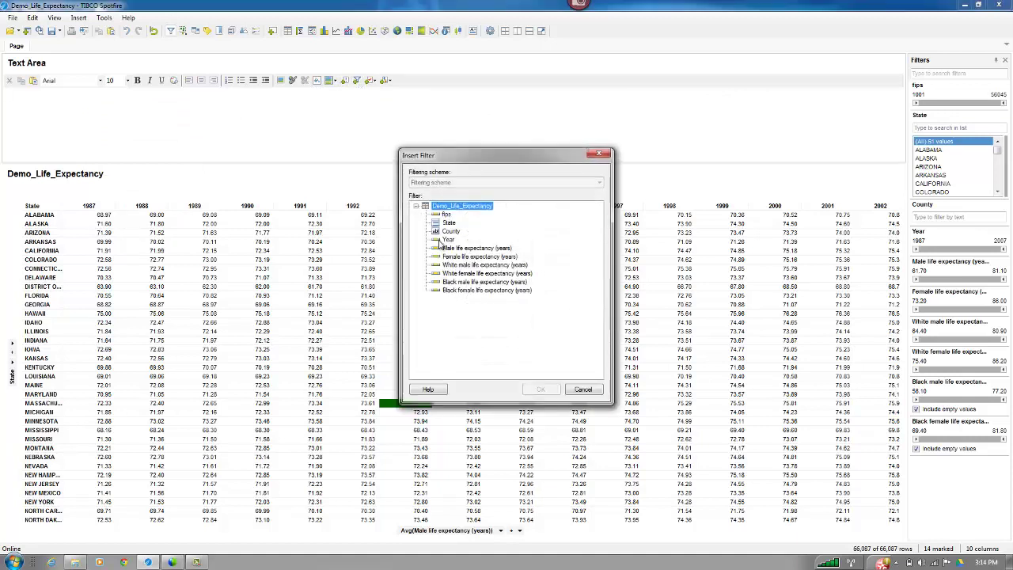
{"action": "left_click", "coordinate": [446, 239]}
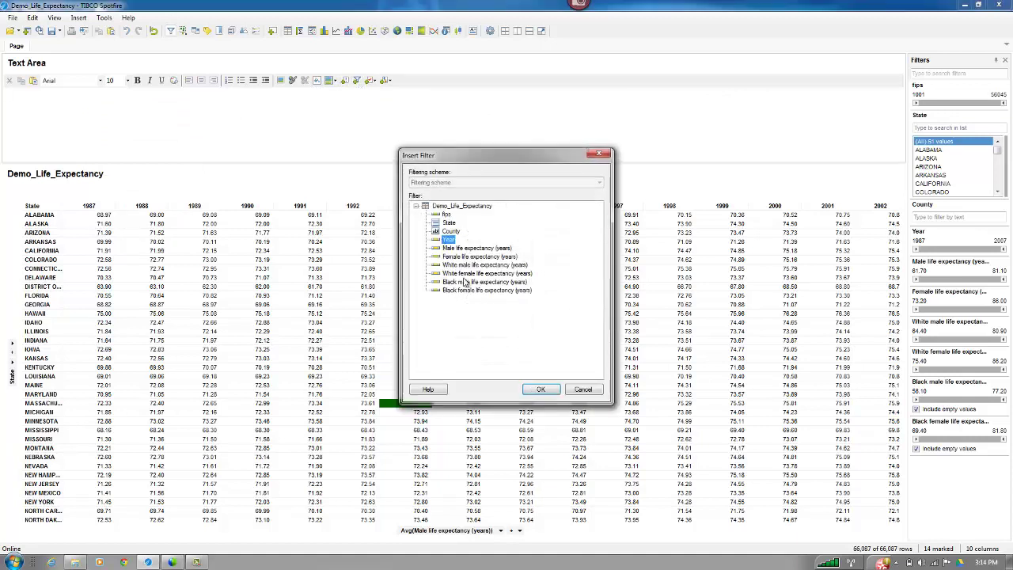
{"action": "left_click", "coordinate": [540, 388]}
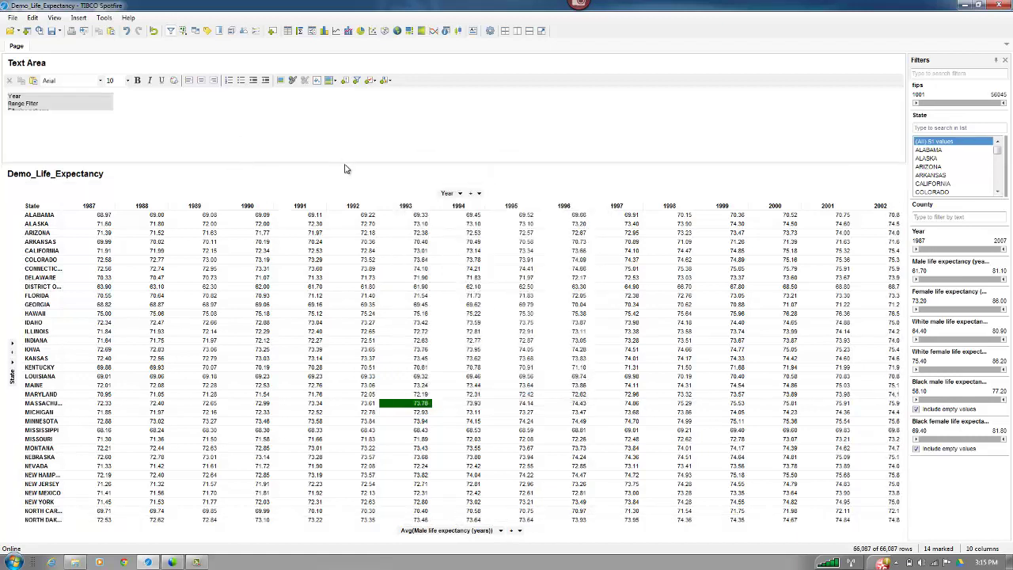
{"action": "left_click_drag", "start_coordinate": [345, 163], "coordinate": [351, 143]}
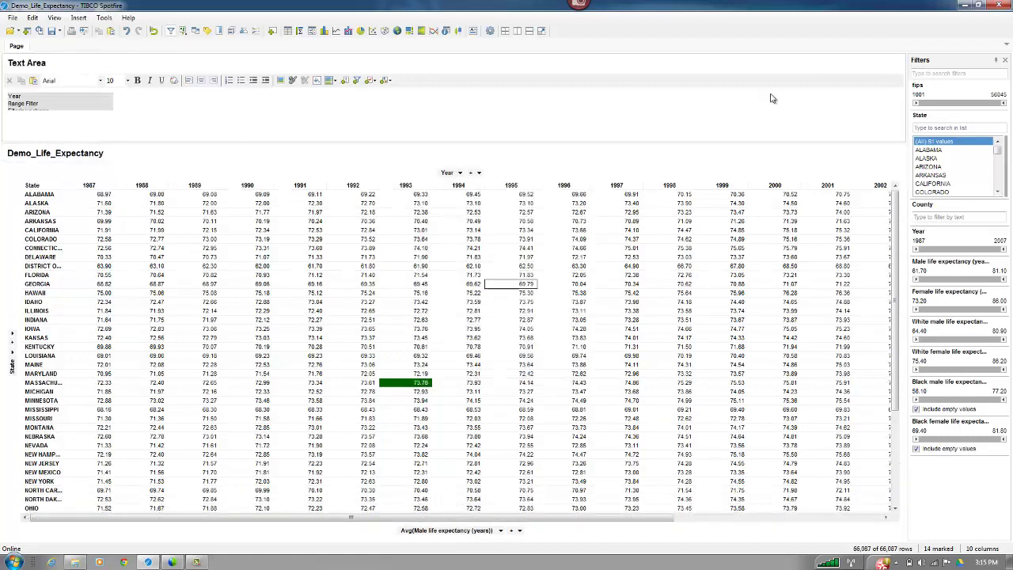
- Hide the text area's title bar, leave edit mode, and mark the Florida 1991 cell
{"action": "left_click", "coordinate": [890, 65]}
{"action": "left_click", "coordinate": [897, 78]}
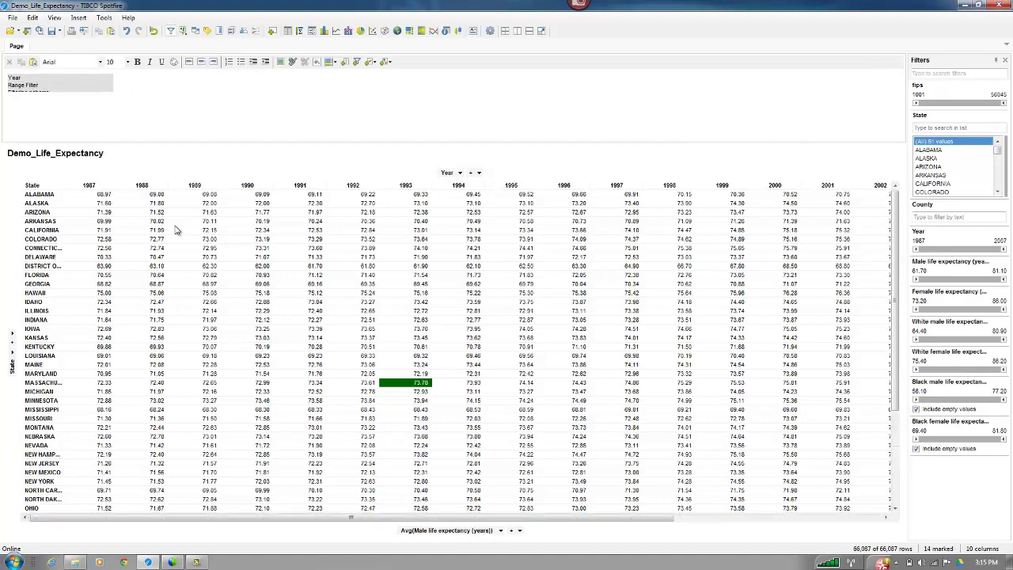
{"action": "left_click", "coordinate": [294, 278]}
{"action": "left_click", "coordinate": [294, 275]}
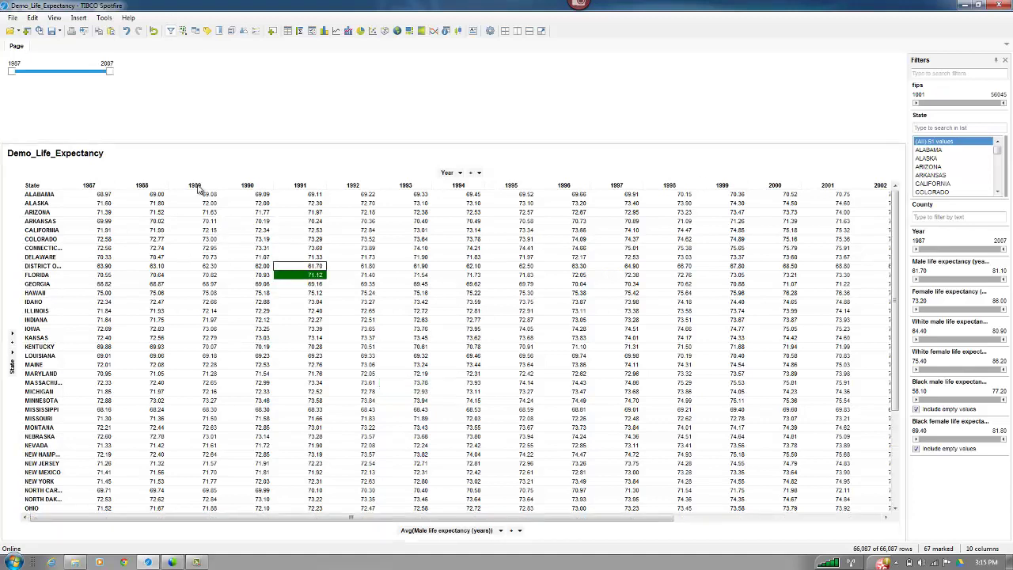
{"action": "left_click", "coordinate": [85, 83]}
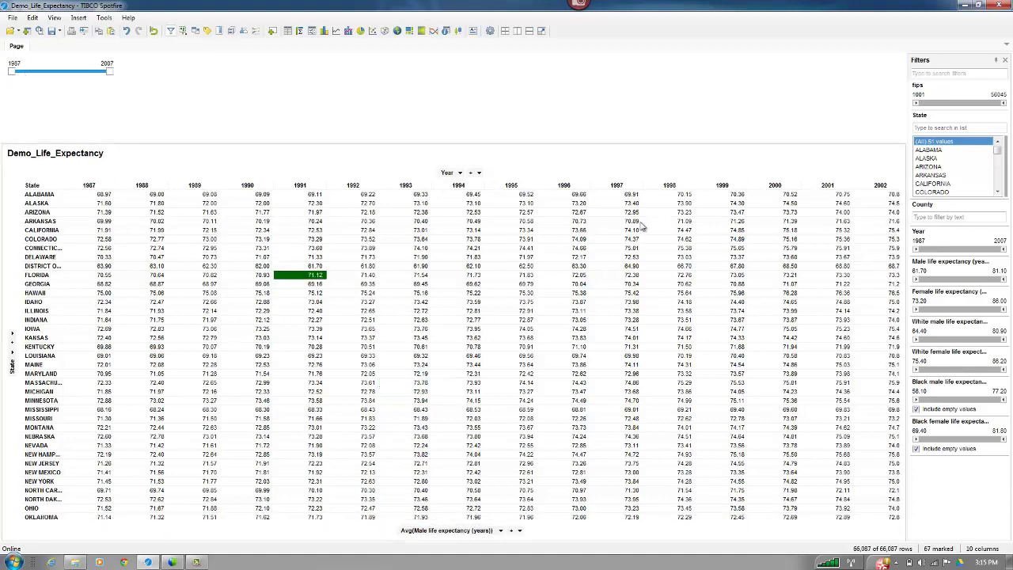
{"action": "right_click", "coordinate": [935, 234]}
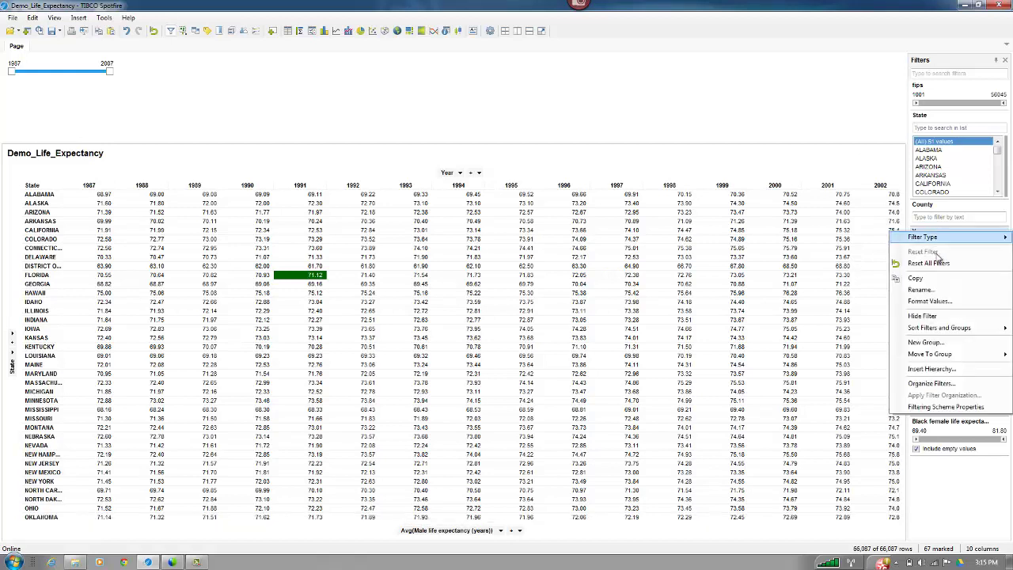
{"action": "left_click", "coordinate": [922, 408]}
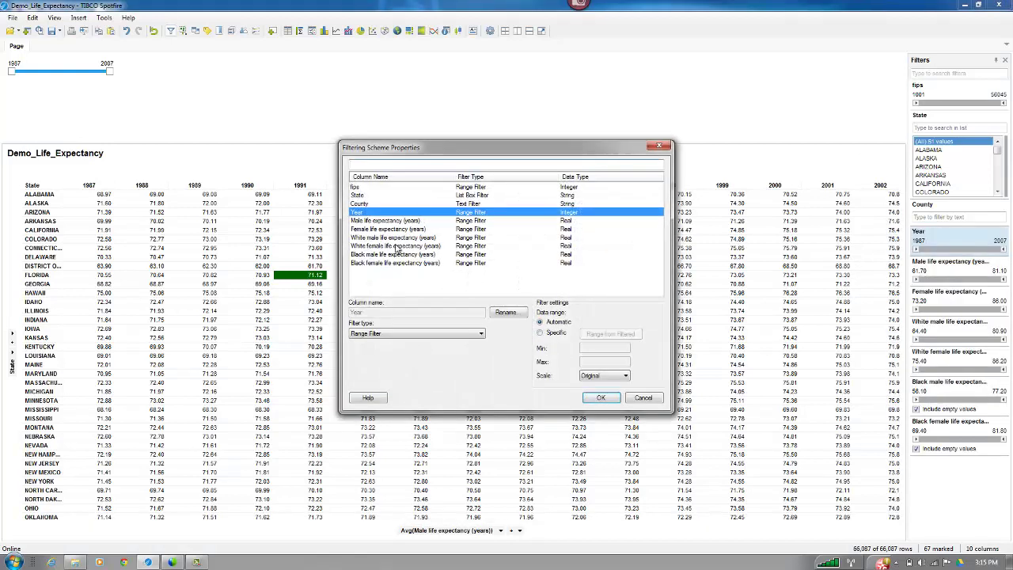
{"action": "left_click", "coordinate": [383, 335]}
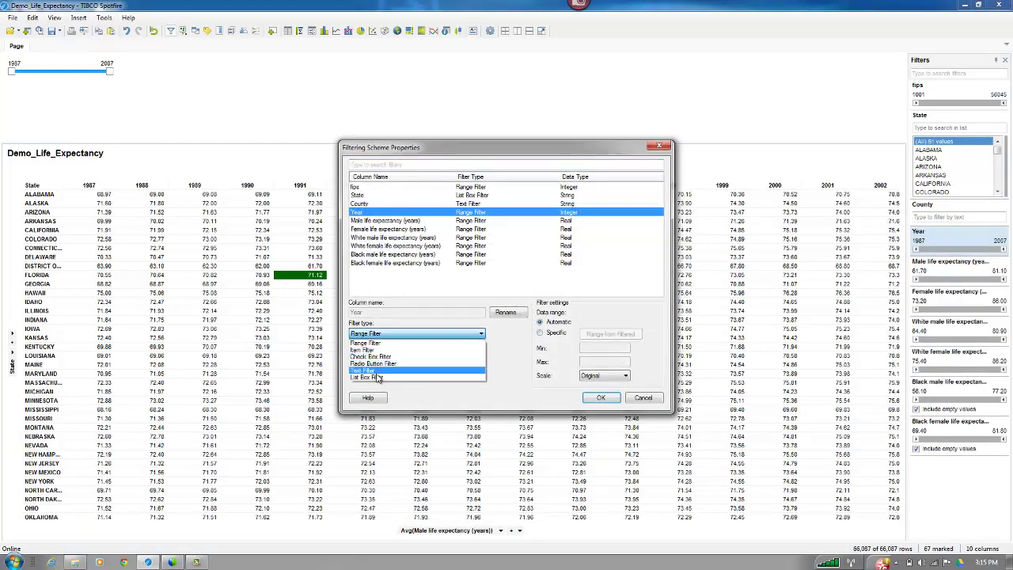
{"action": "left_click", "coordinate": [379, 383]}
{"action": "left_click", "coordinate": [600, 397]}
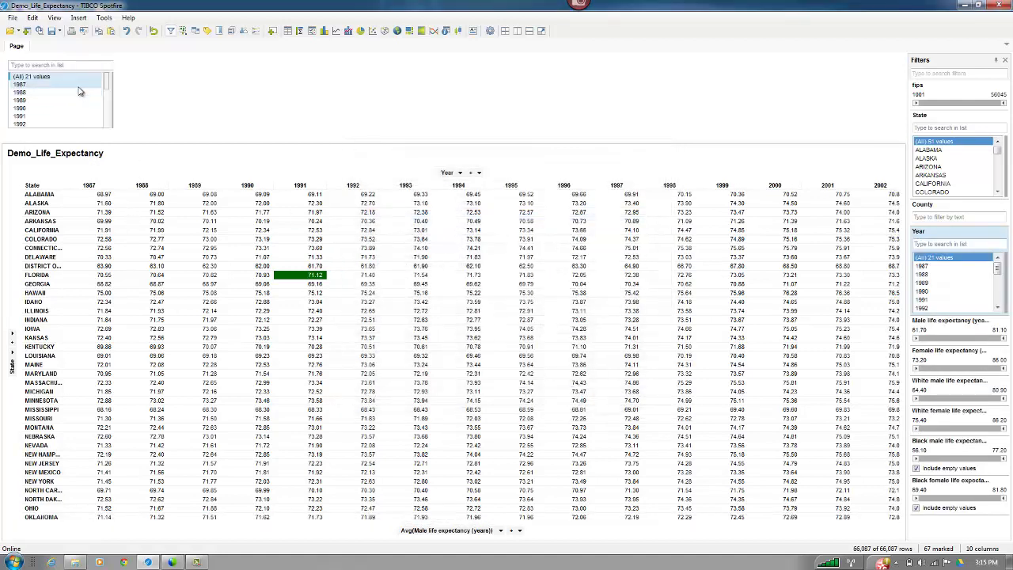
{"action": "left_click", "coordinate": [75, 116]}
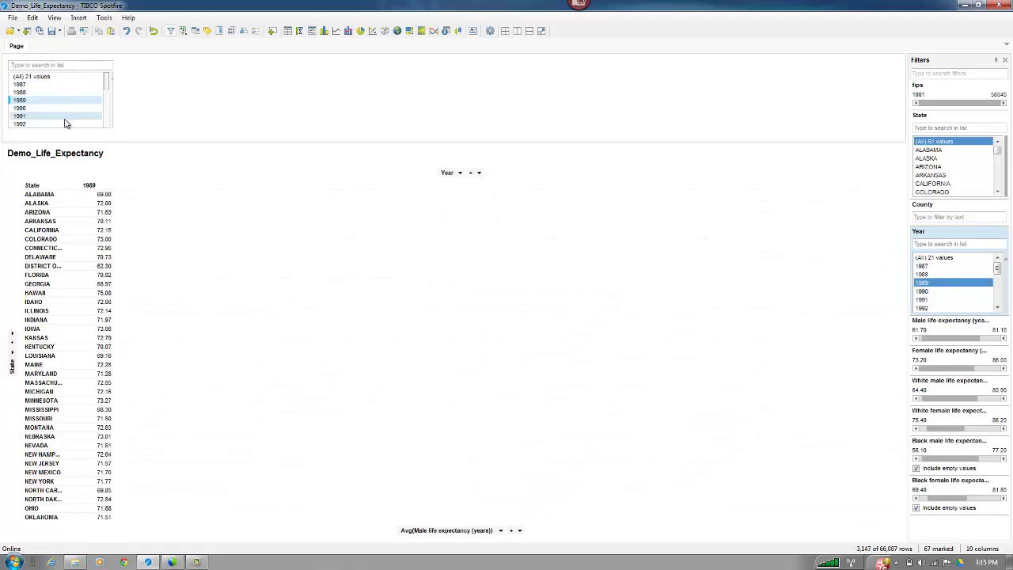
{"action": "left_click", "coordinate": [47, 100]}
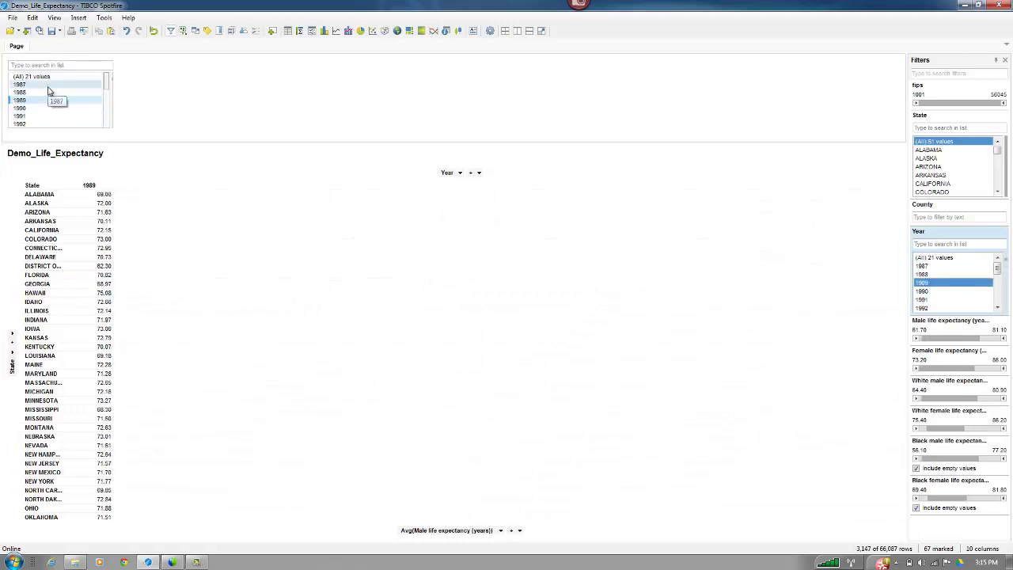
{"action": "left_click", "coordinate": [48, 87]}
{"action": "left_click", "coordinate": [46, 79]}
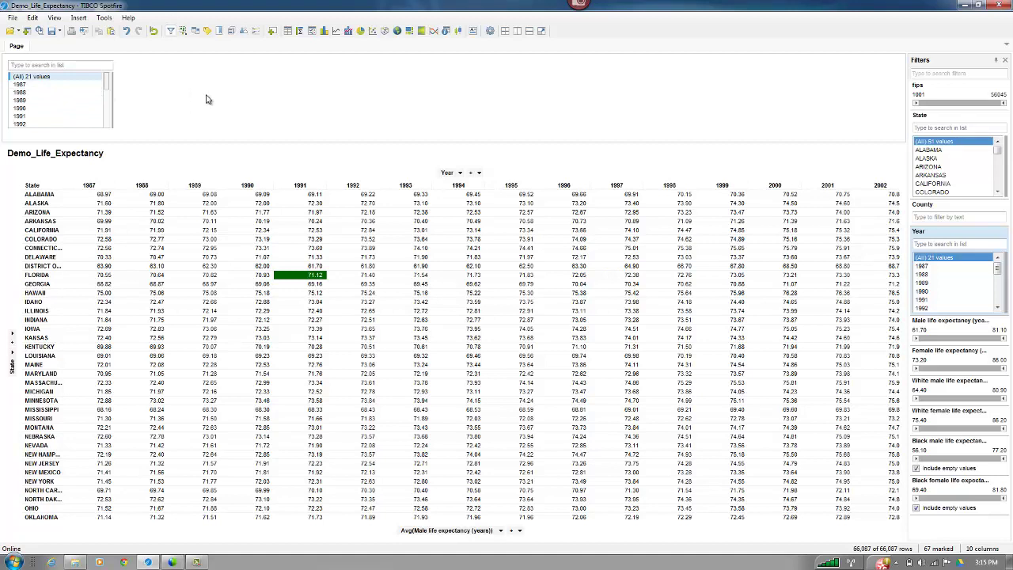
- Register a new R data function with the script line returnedValue <- selectedValues
{"action": "left_click", "coordinate": [104, 17]}
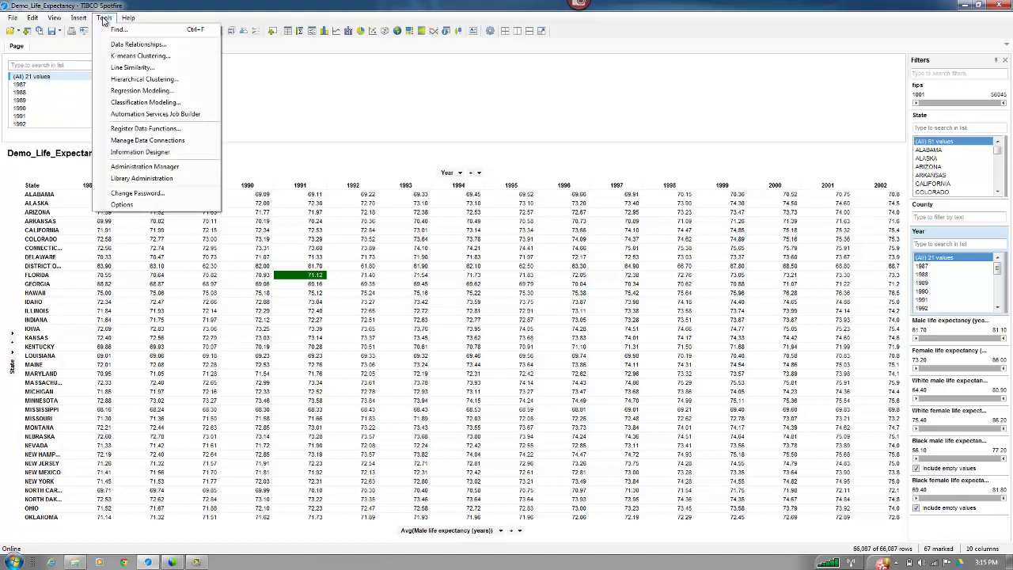
{"action": "left_click", "coordinate": [145, 130]}
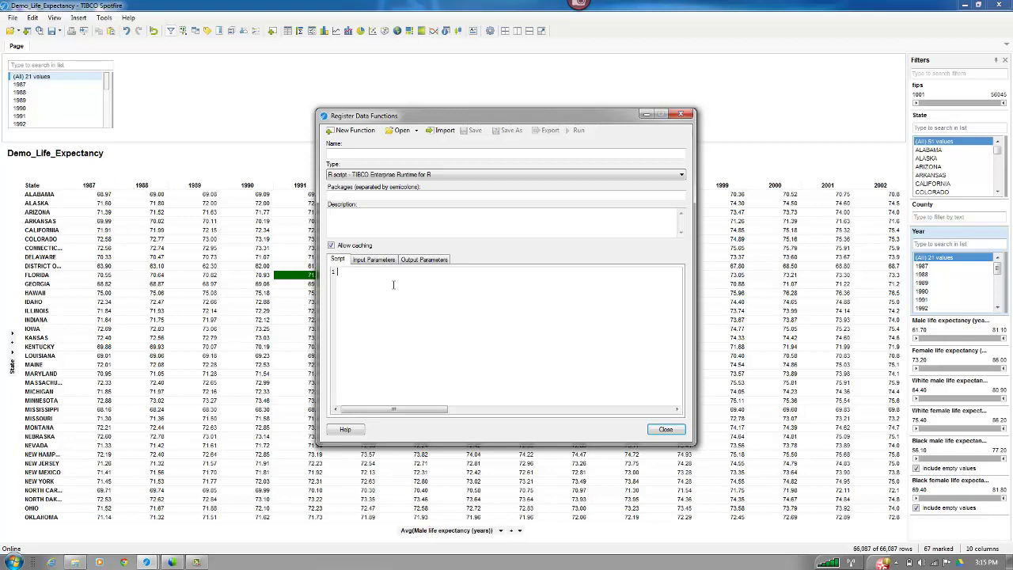
{"action": "type", "text": "summ"}
{"action": "type", "text": "rns"}
{"action": "type", "text": "Val"}
{"action": "type", "text": "ue <"}
{"action": "type", "text": "- Selected"}
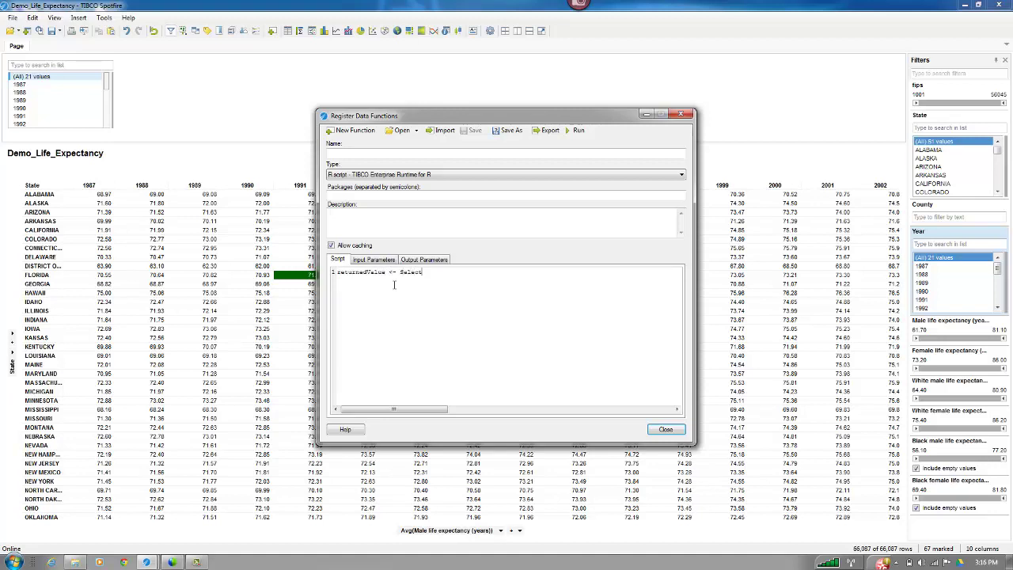
{"action": "key", "text": "BackSpace"}
{"action": "key", "text": "BackSpace"}
{"action": "key", "text": "BackSpace"}
{"action": "key", "text": "BackSpace"}
{"action": "key", "text": "BackSpace"}
{"action": "key", "text": "BackSpace"}
{"action": "key", "text": "BackSpace"}
{"action": "key", "text": "BackSpace"}
{"action": "type", "text": "selectedValues"}
{"action": "left_click", "coordinate": [377, 261]}
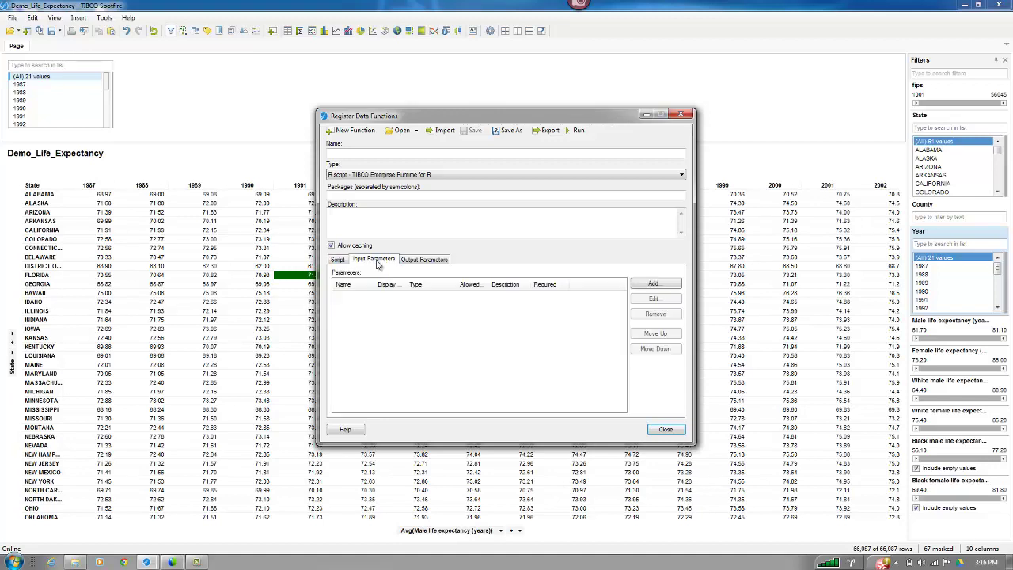
- Add a selectedValues input parameter allowing Integer, Real, SingleReal, Currency and String types
{"action": "left_click", "coordinate": [663, 284]}
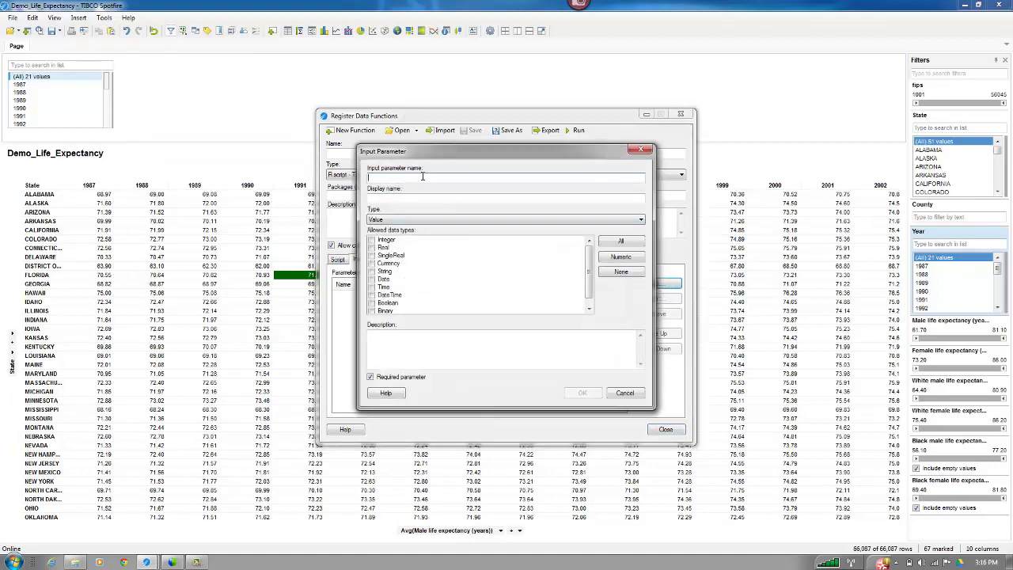
{"action": "type", "text": "selectedValues"}
{"action": "key", "text": "Tab"}
{"action": "type", "text": "selec"}
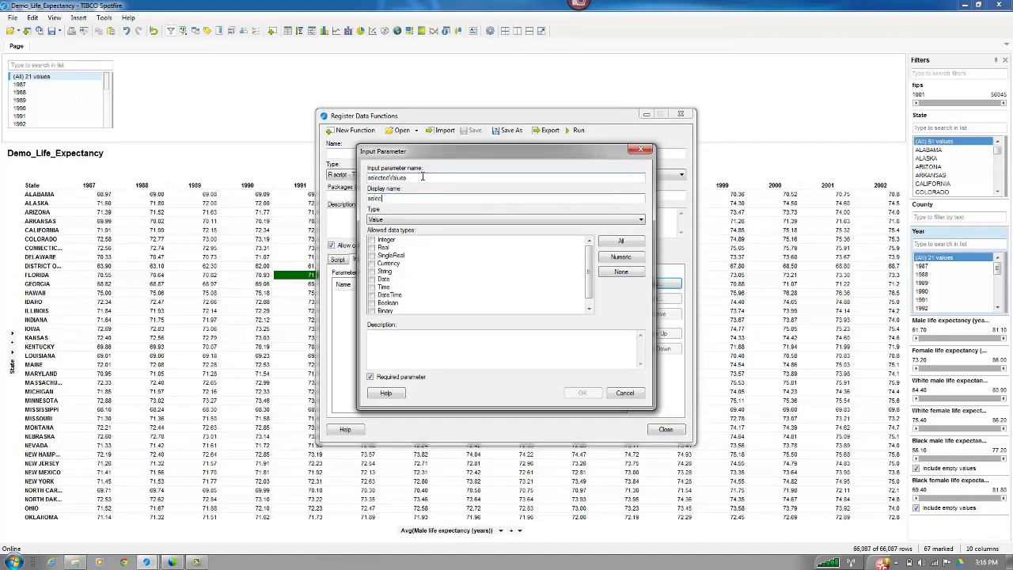
{"action": "type", "text": "tedValues"}
{"action": "left_click", "coordinate": [371, 240]}
{"action": "left_click", "coordinate": [371, 248]}
{"action": "left_click", "coordinate": [371, 255]}
{"action": "left_click", "coordinate": [371, 263]}
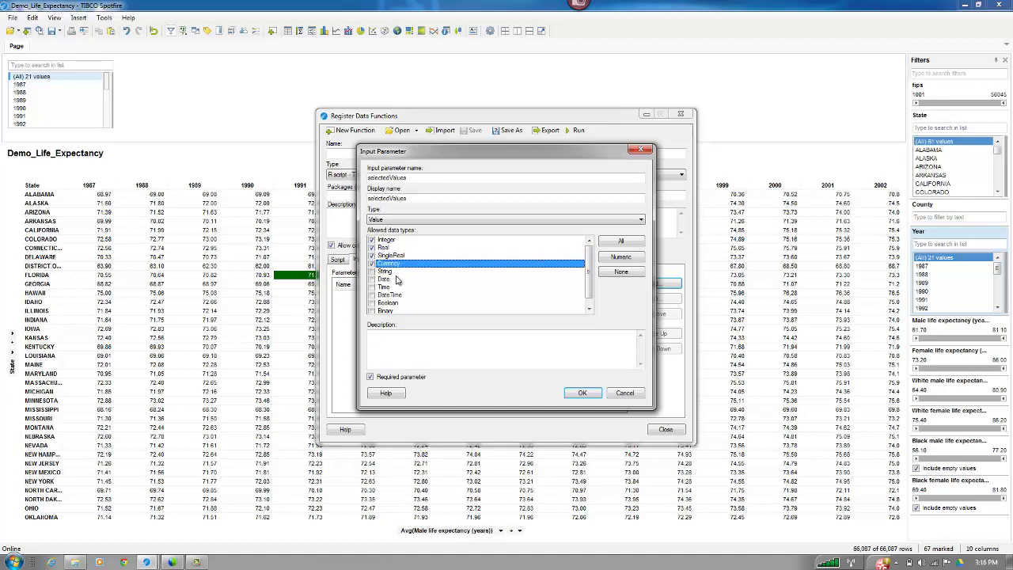
{"action": "left_click", "coordinate": [371, 272]}
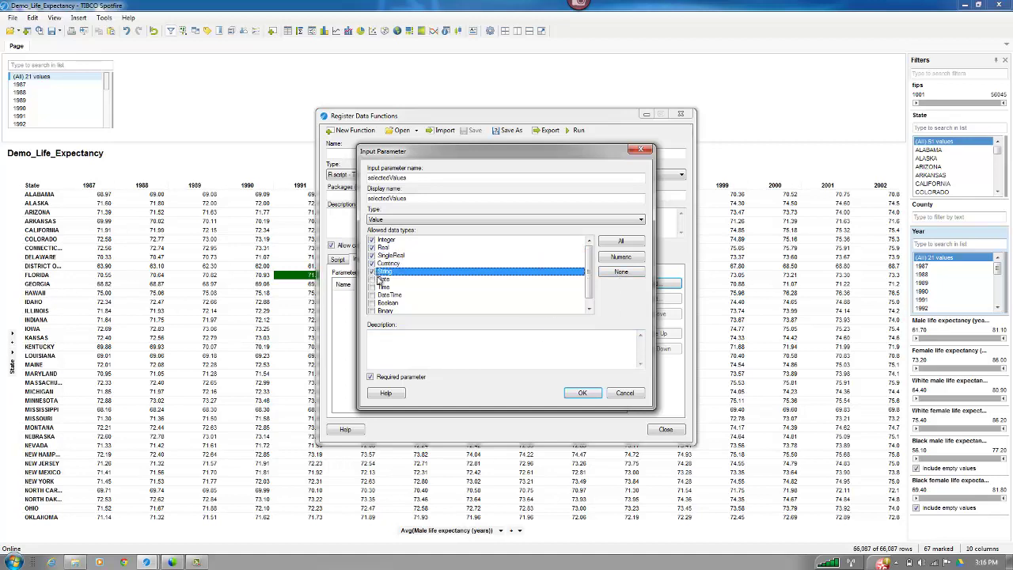
{"action": "left_click", "coordinate": [582, 395]}
{"action": "left_click", "coordinate": [432, 259]}
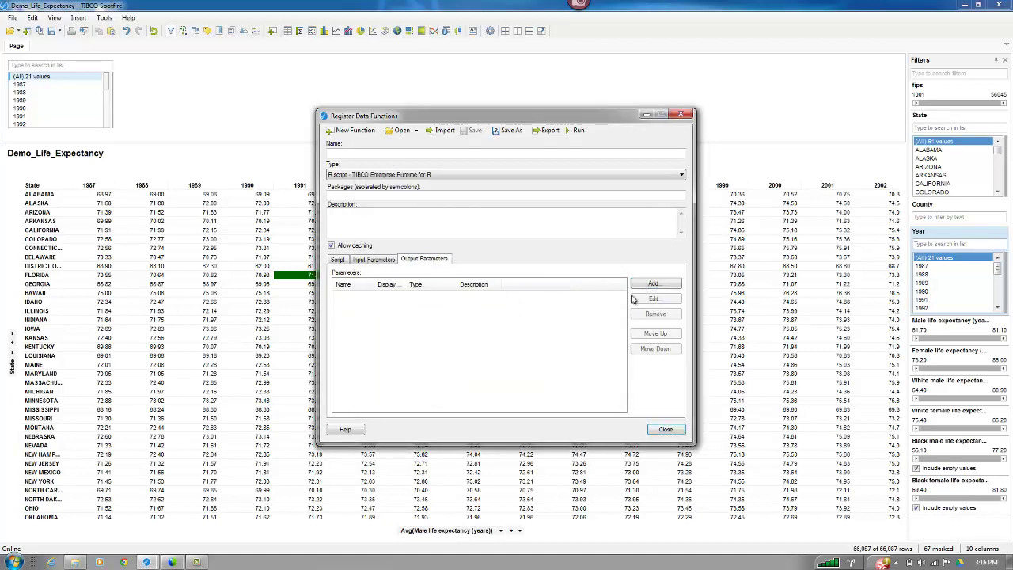
- Add a returnedValue output parameter and return to the function's R script
{"action": "left_click", "coordinate": [653, 285]}
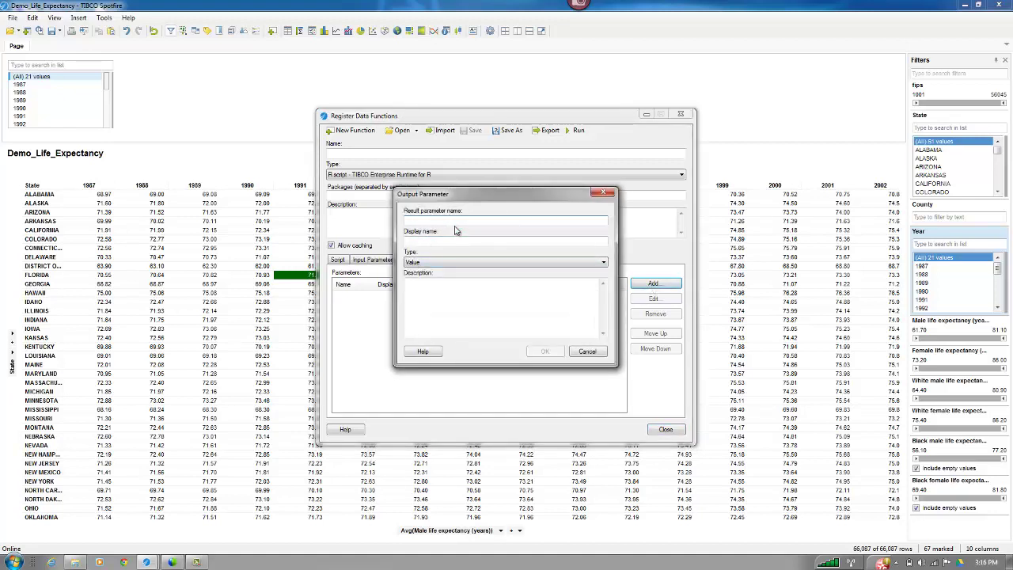
{"action": "type", "text": "mf"}
{"action": "type", "text": "turnedValue"}
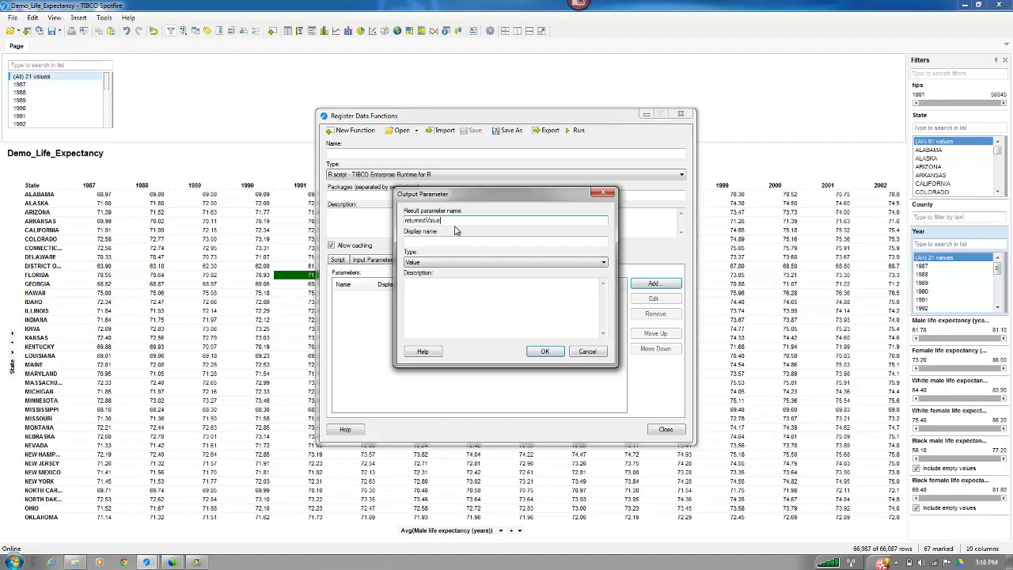
{"action": "key", "text": "Tab"}
{"action": "type", "text": "returnedV"}
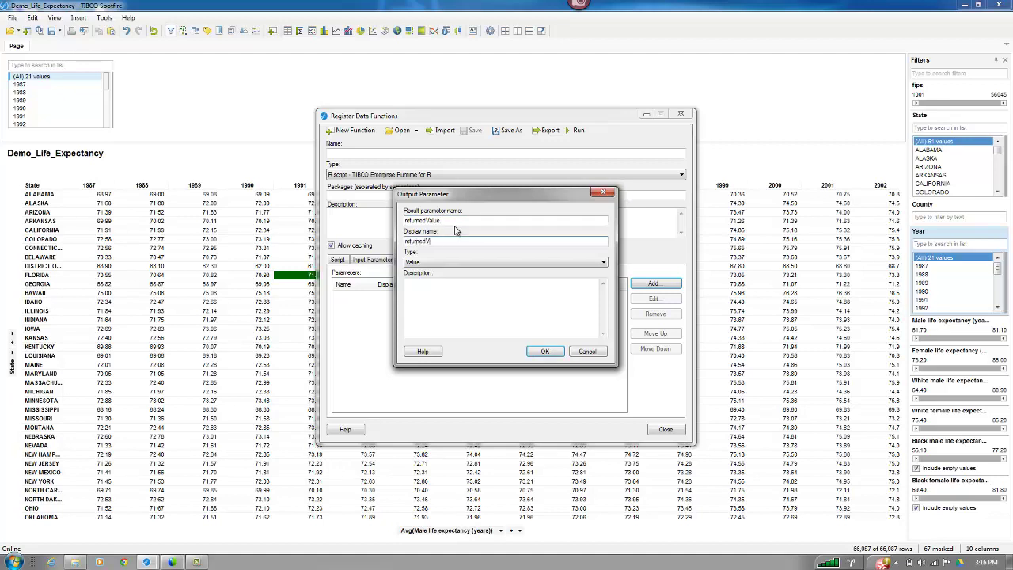
{"action": "type", "text": "alue"}
{"action": "left_click", "coordinate": [543, 352]}
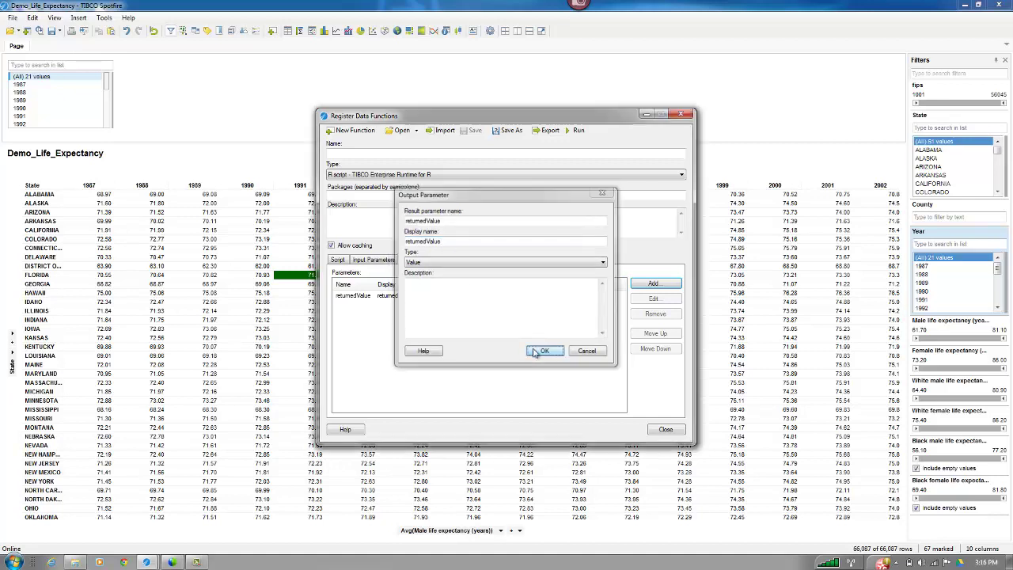
{"action": "left_click", "coordinate": [338, 261]}
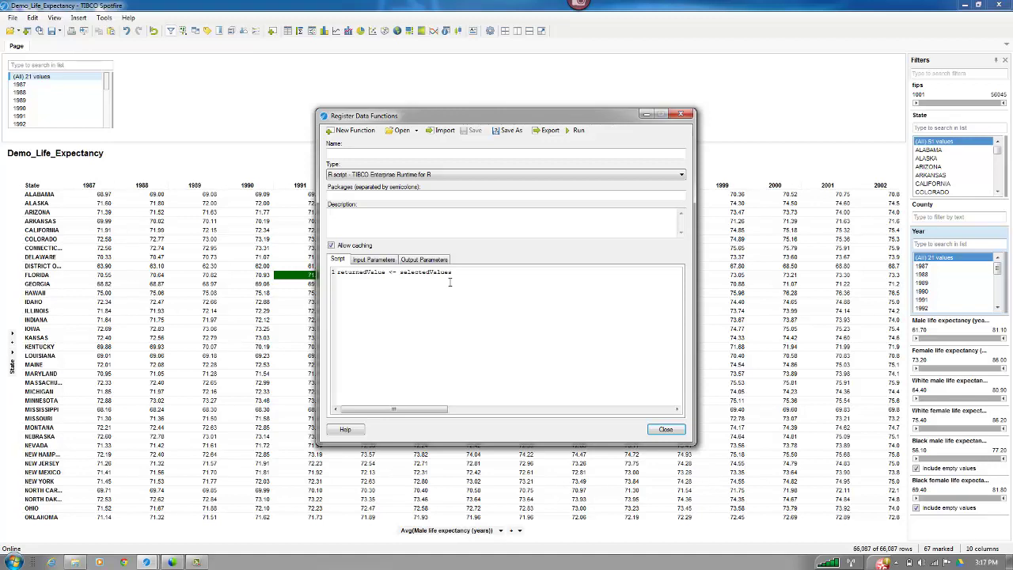
{"action": "left_click", "coordinate": [348, 155]}
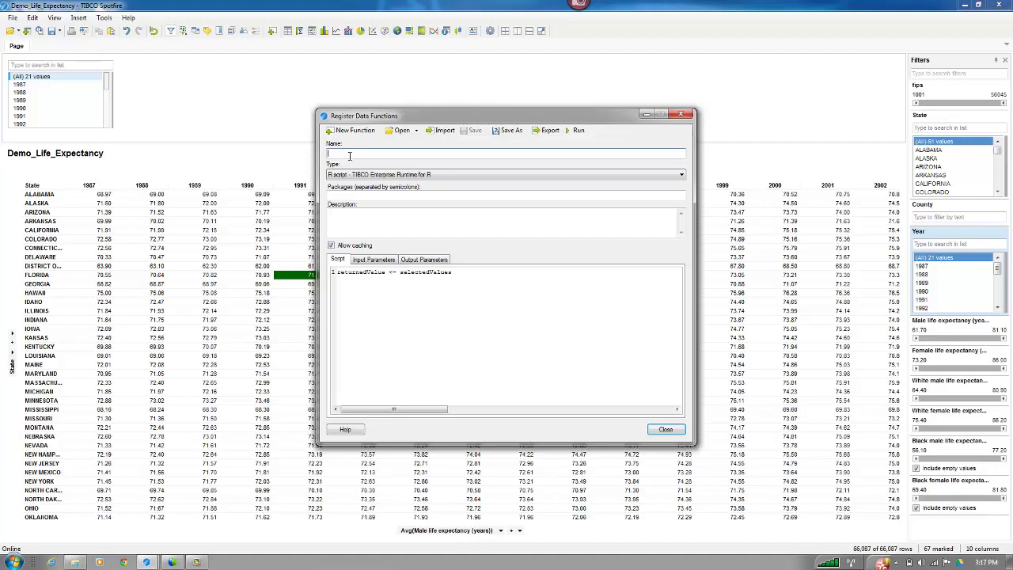
- Name the data function 'expression as property' and run it
{"action": "type", "text": "xpression as property"}
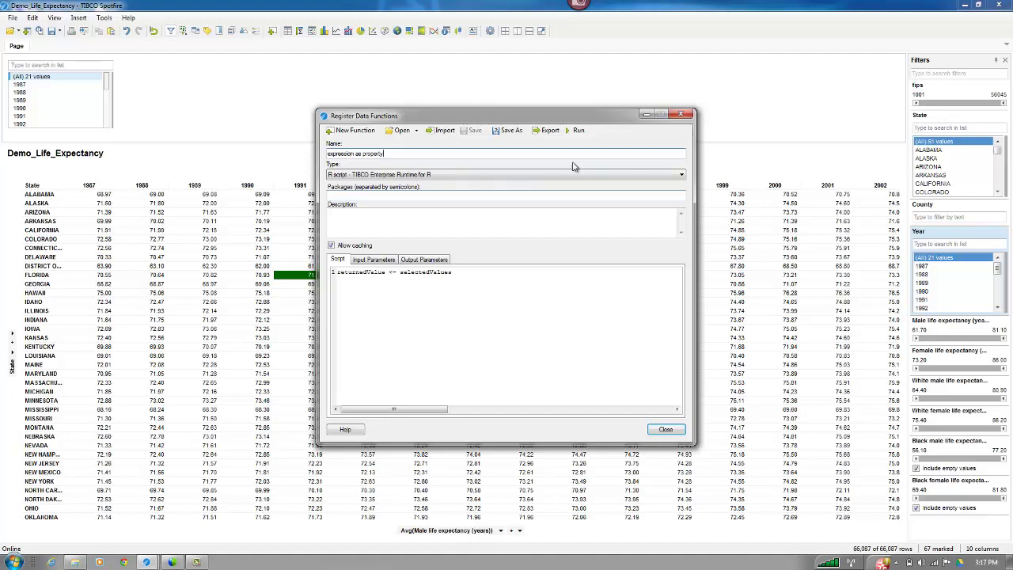
{"action": "left_click", "coordinate": [575, 130]}
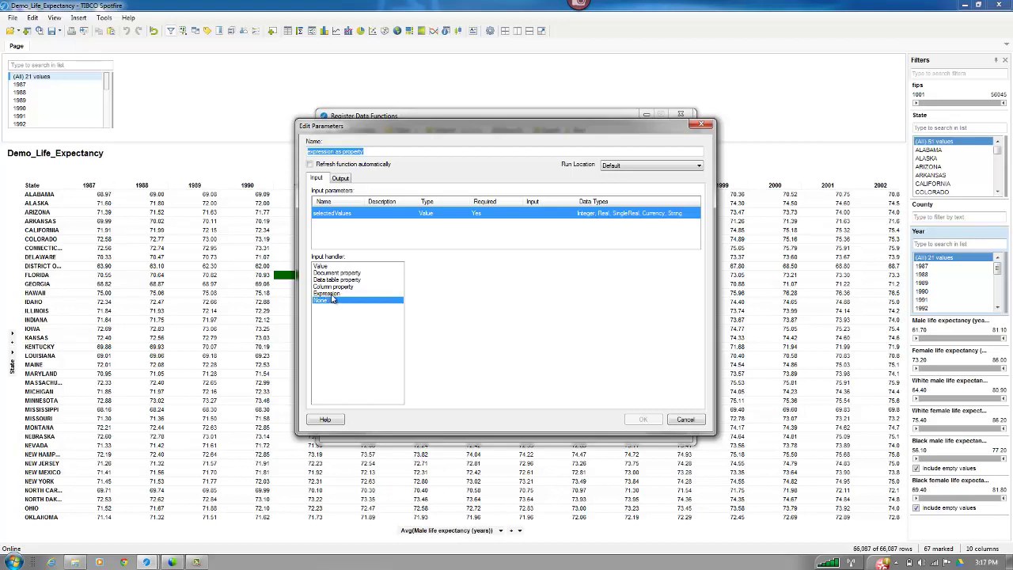
- Feed selectedValues from an expression, inserting [Year] wrapped as String([Year])
{"action": "left_click", "coordinate": [330, 293]}
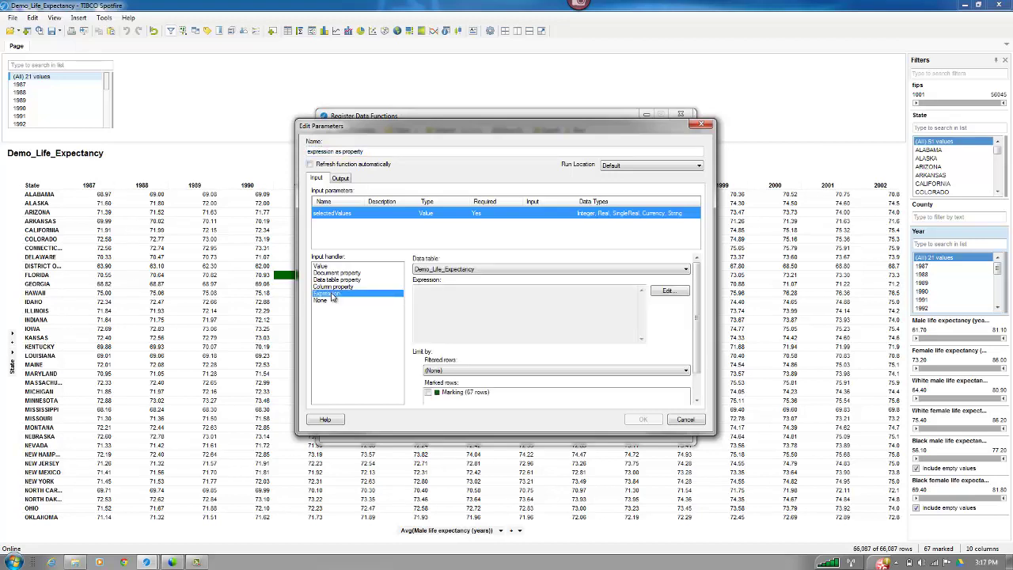
{"action": "left_click", "coordinate": [671, 291]}
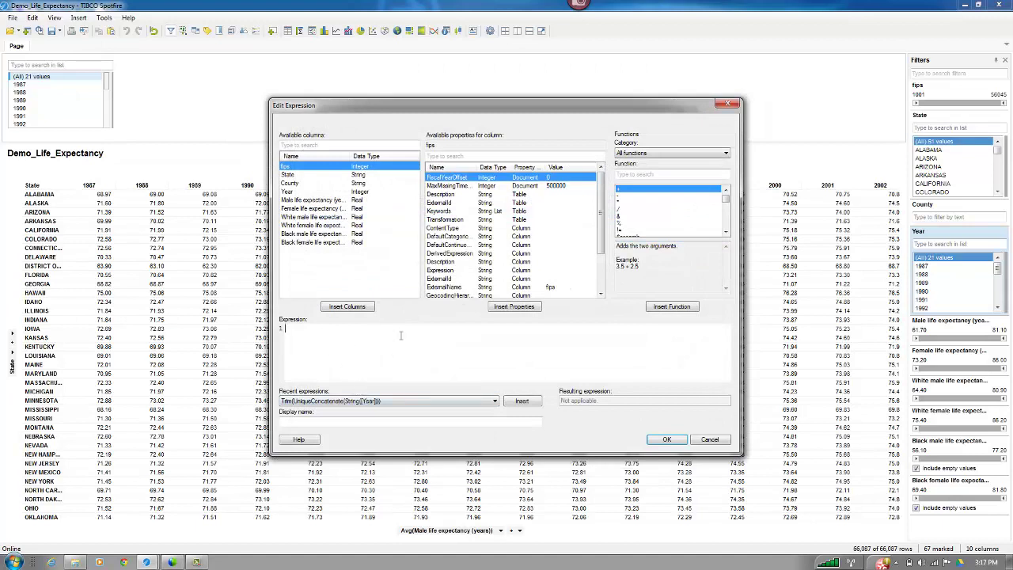
{"action": "left_click", "coordinate": [305, 192]}
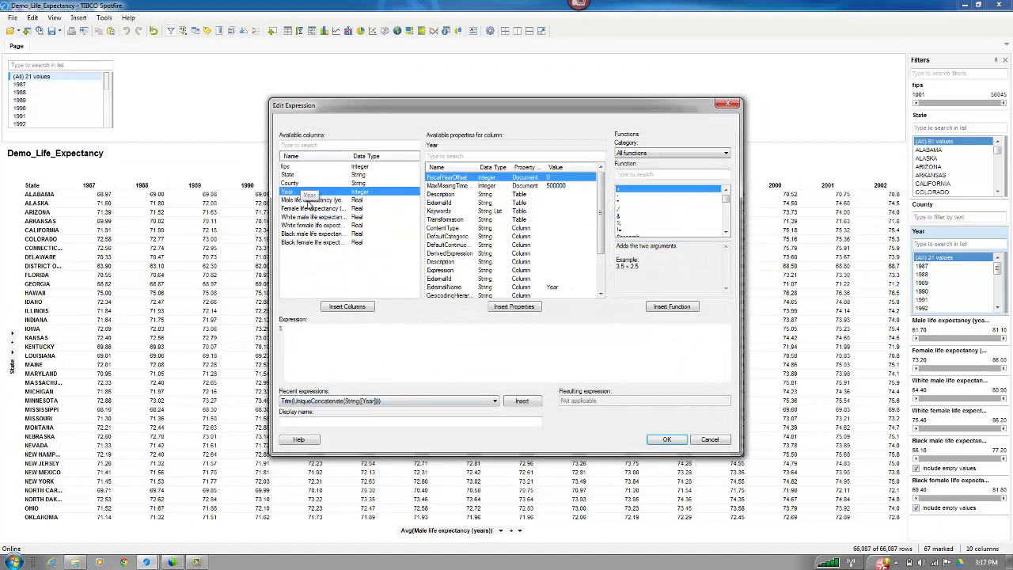
{"action": "left_click", "coordinate": [349, 309]}
{"action": "key", "text": "Home"}
{"action": "type", "text": "String("}
{"action": "left_click", "coordinate": [382, 342]}
{"action": "type", "text": ")"}
- Wrap it further into Trim(UniqueConcatenate(String([Year]))) and apply the expression
{"action": "left_click", "coordinate": [287, 328]}
{"action": "type", "text": "TUn"}
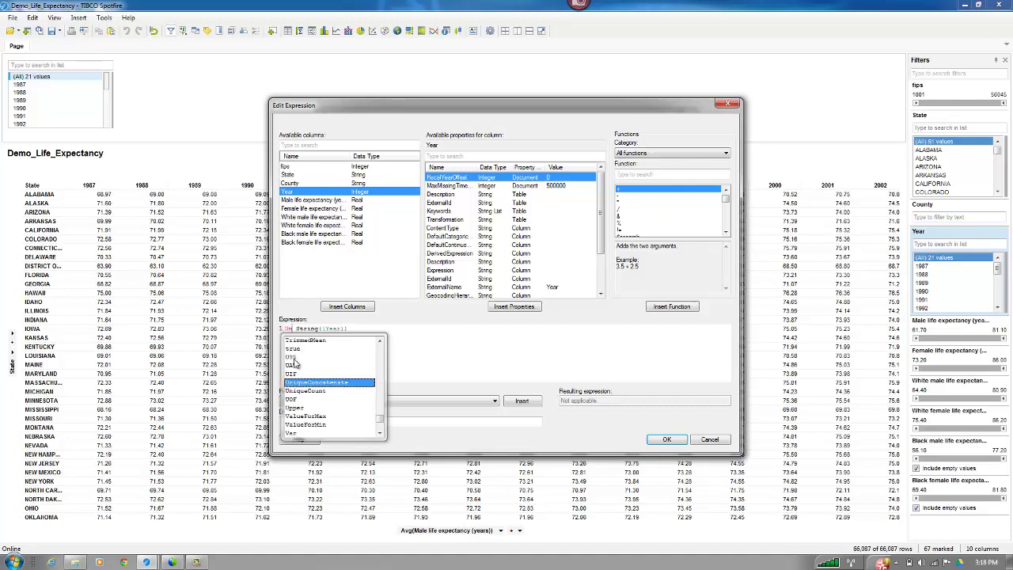
{"action": "key", "text": "Return"}
{"action": "key", "text": "Delete"}
{"action": "key", "text": "End"}
{"action": "type", "text": ")"}
{"action": "left_click", "coordinate": [287, 329]}
{"action": "type", "text": "Tr"}
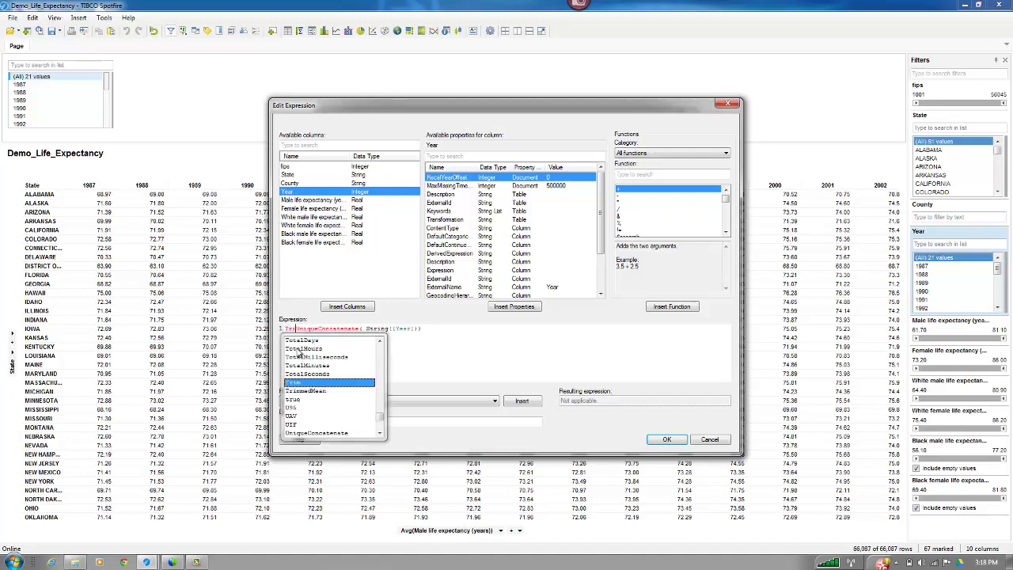
{"action": "type", "text": "im(("}
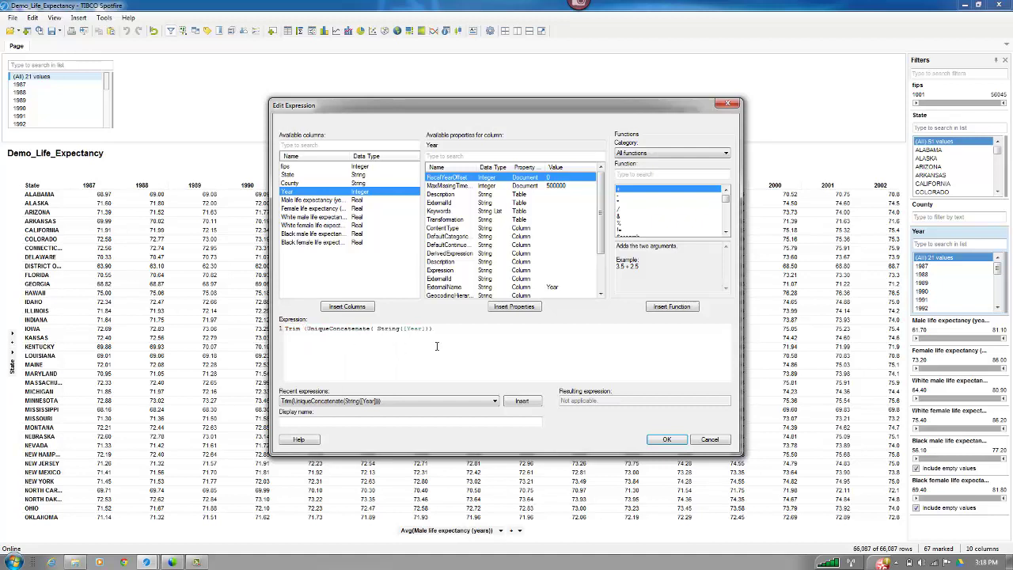
{"action": "left_click", "coordinate": [455, 331]}
{"action": "type", "text": ")"}
{"action": "left_click", "coordinate": [664, 442]}
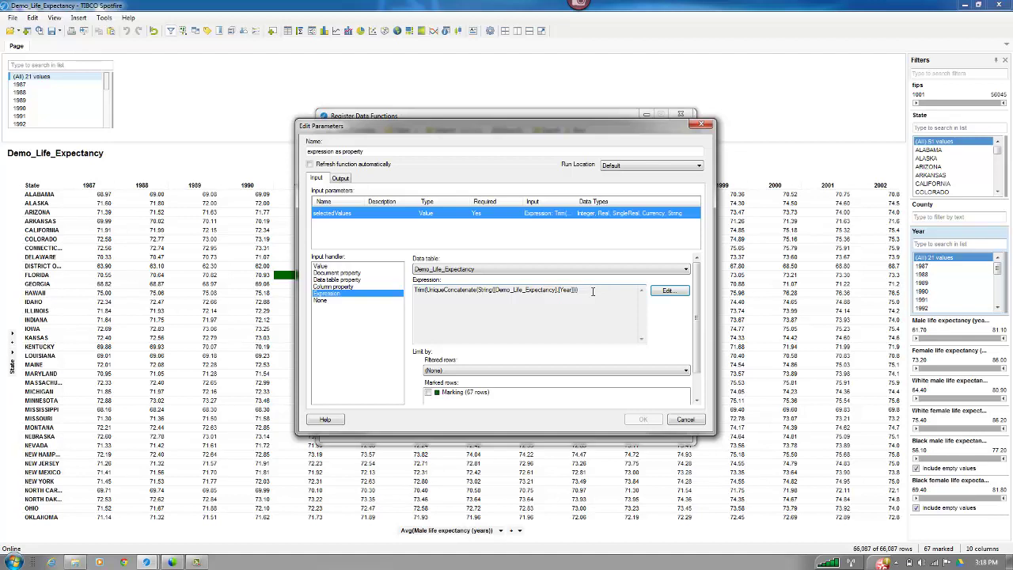
- Limit the input rows to the active filtering scheme and make the function refresh automatically
{"action": "left_click", "coordinate": [597, 372]}
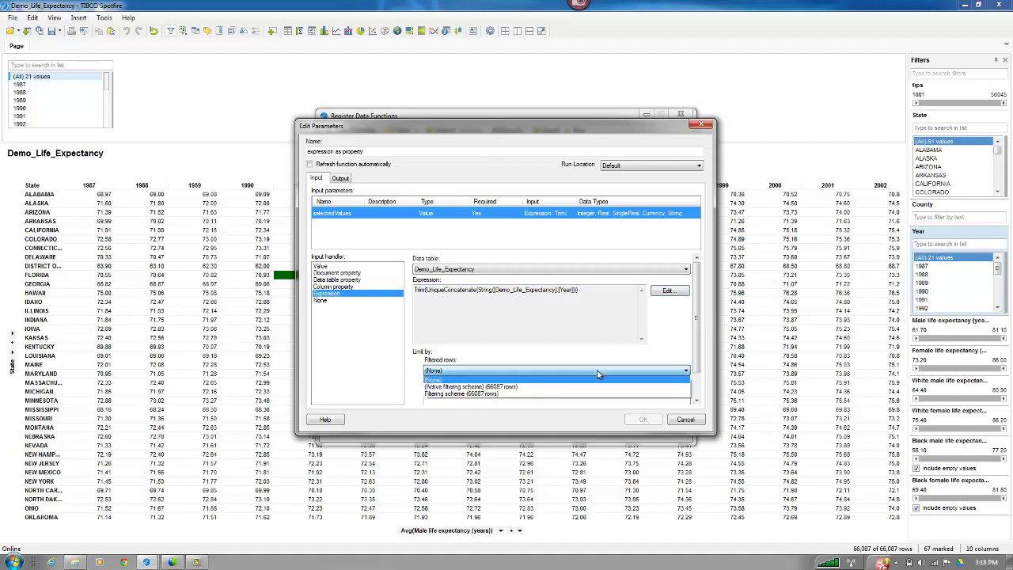
{"action": "left_click", "coordinate": [470, 388]}
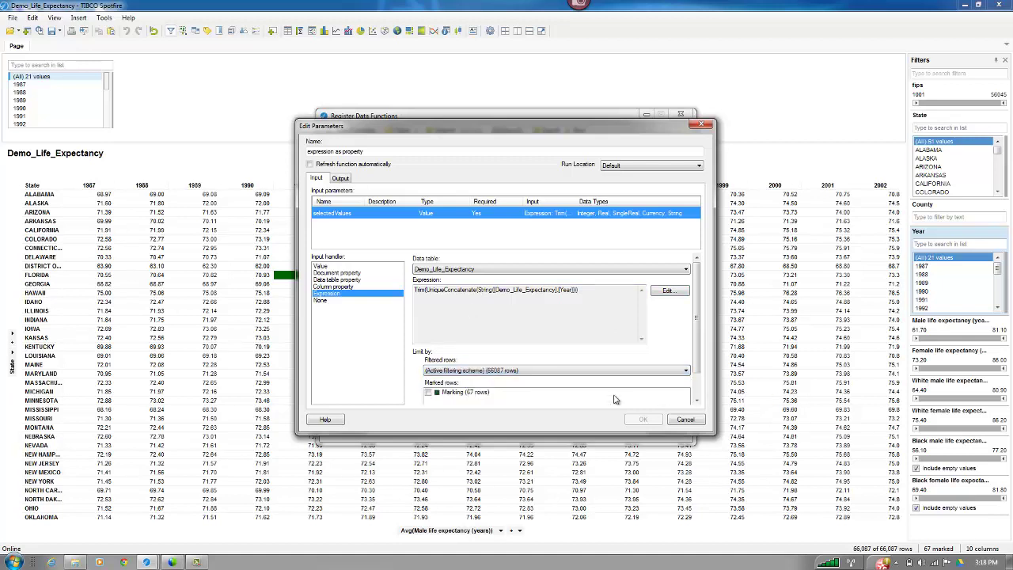
{"action": "left_click", "coordinate": [309, 165]}
{"action": "left_click", "coordinate": [338, 181]}
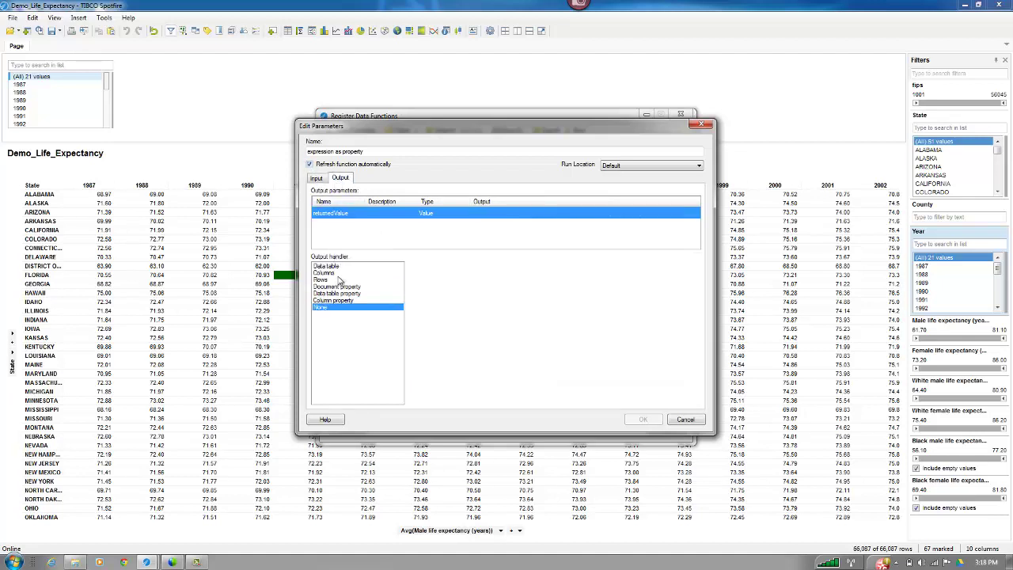
- Send returnedValue to a new document property named FilteredYears and confirm the parameter settings
{"action": "left_click", "coordinate": [340, 287]}
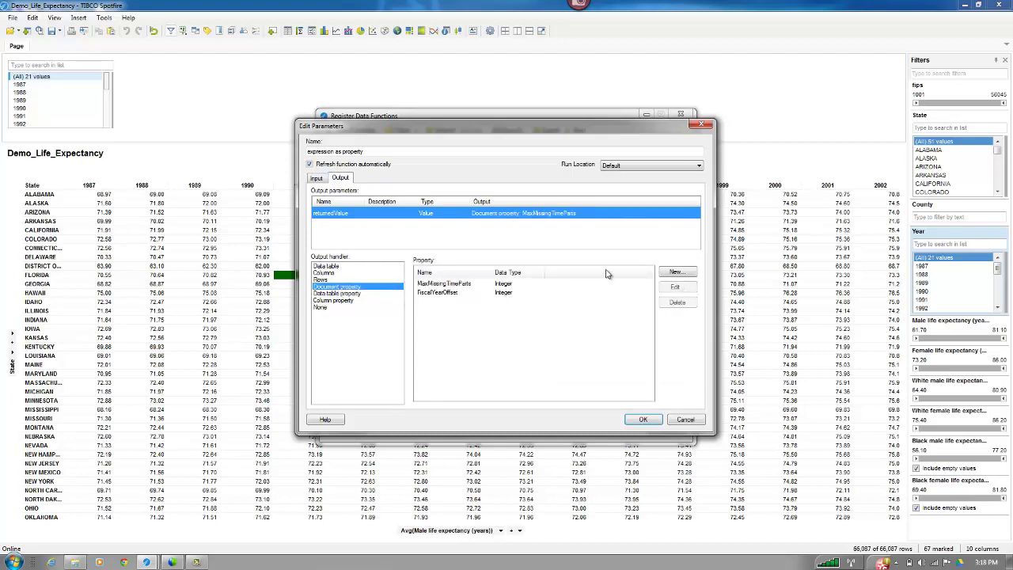
{"action": "left_click", "coordinate": [677, 274]}
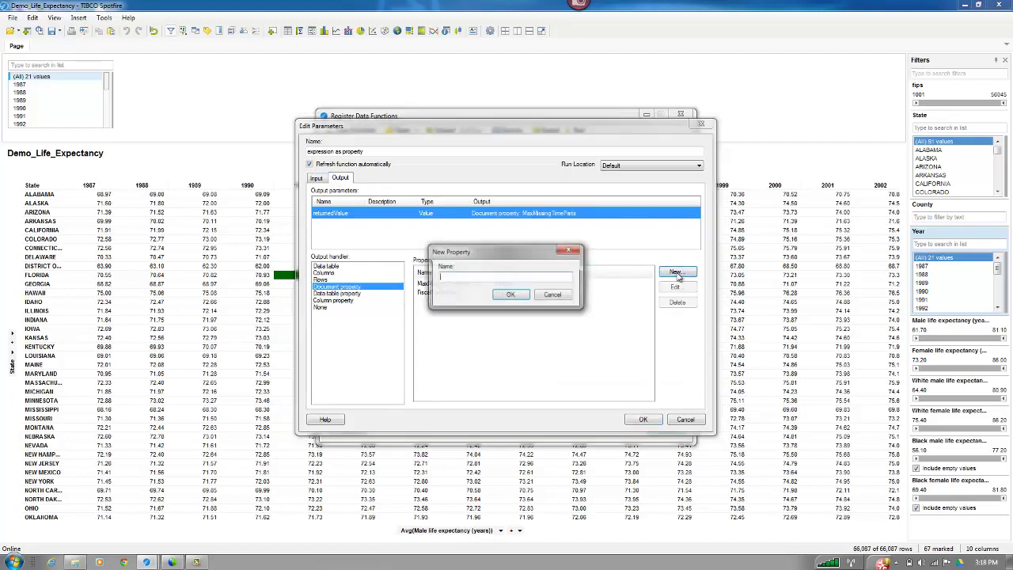
{"action": "type", "text": "FilteredYears"}
{"action": "left_click", "coordinate": [510, 294]}
{"action": "left_click", "coordinate": [498, 283]}
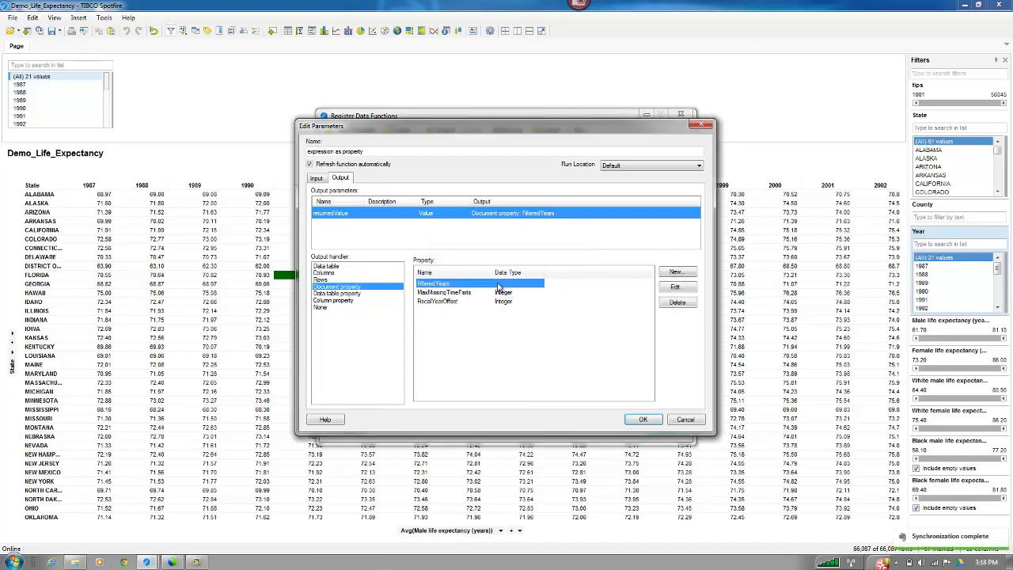
{"action": "left_click", "coordinate": [641, 420]}
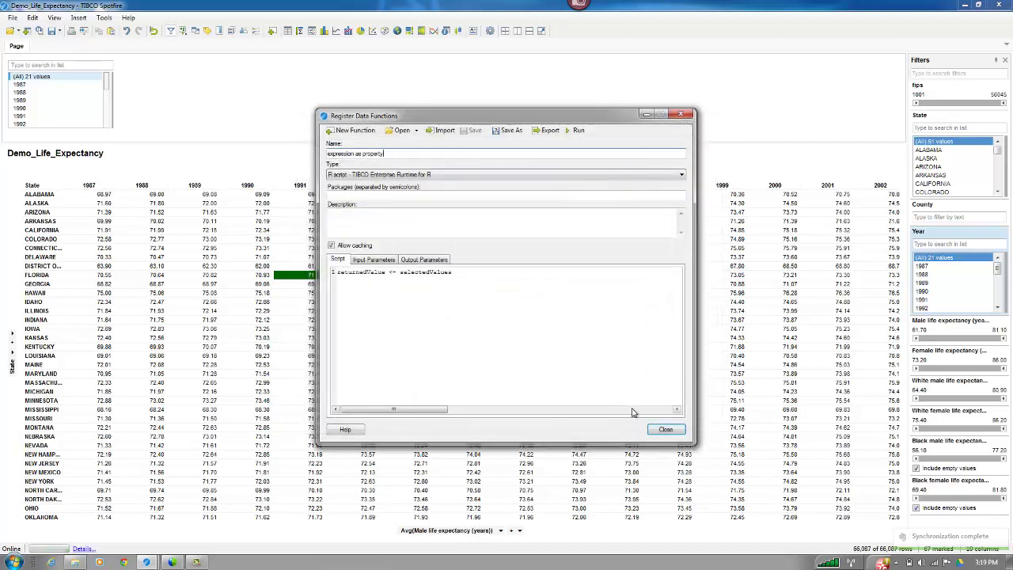
{"action": "left_click", "coordinate": [663, 432]}
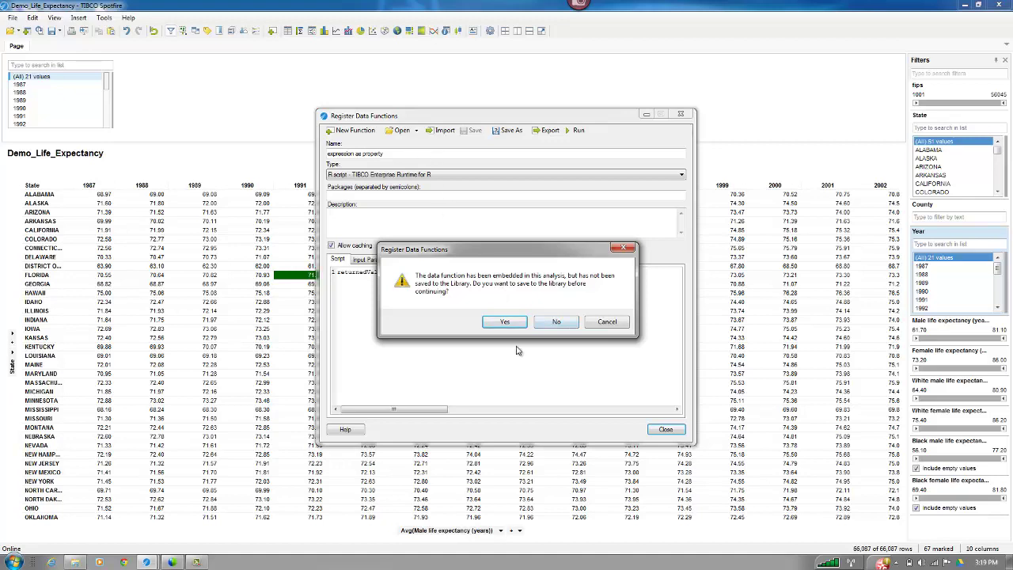
- Decline saving to the library and review the embedded function in Data Function Properties
{"action": "left_click", "coordinate": [554, 322]}
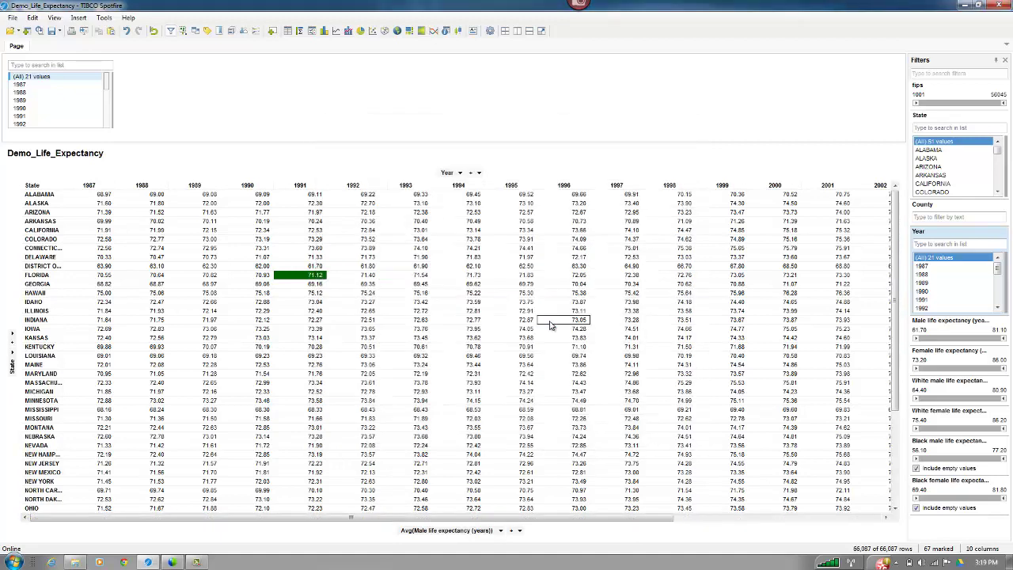
{"action": "left_click", "coordinate": [30, 19]}
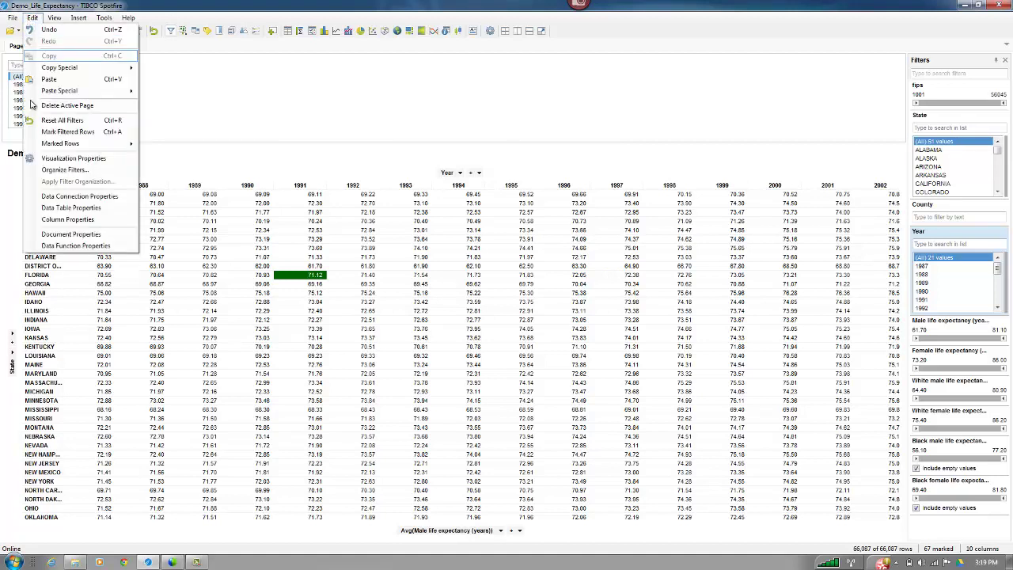
{"action": "left_click", "coordinate": [65, 246]}
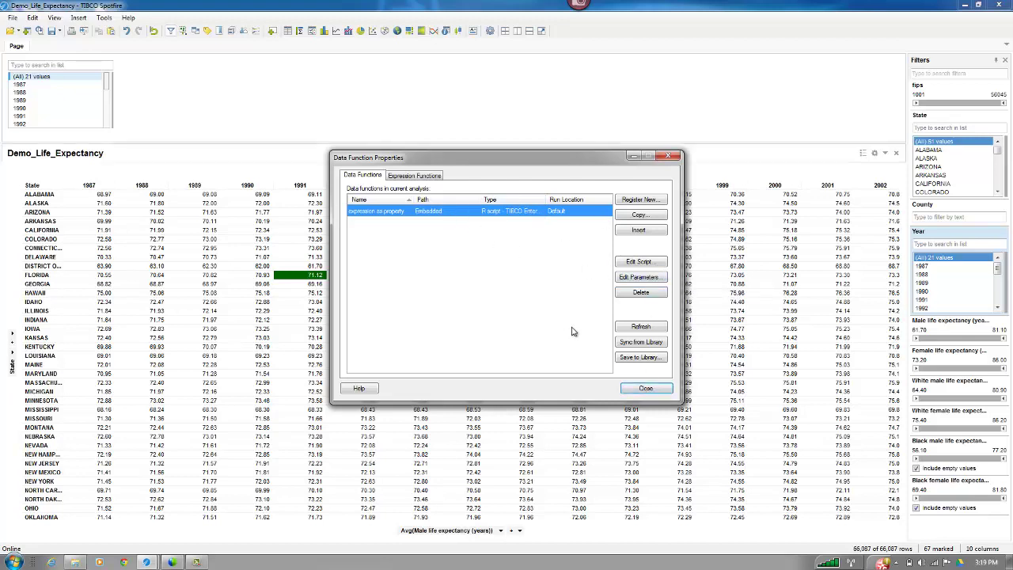
- Add an input field bound to FilteredYears to the top text area
{"action": "left_click", "coordinate": [643, 387]}
{"action": "right_click", "coordinate": [282, 96]}
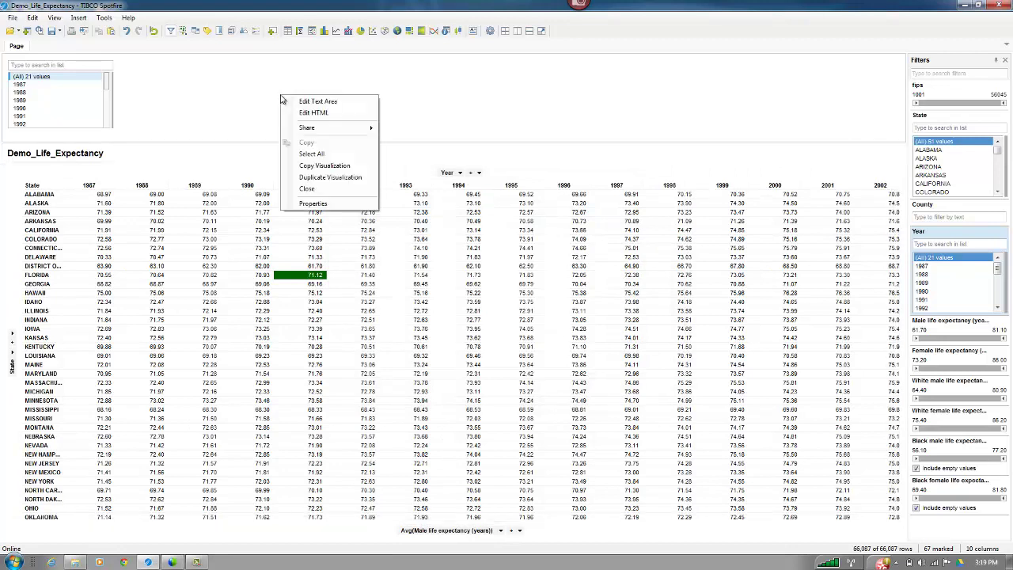
{"action": "left_click", "coordinate": [317, 101]}
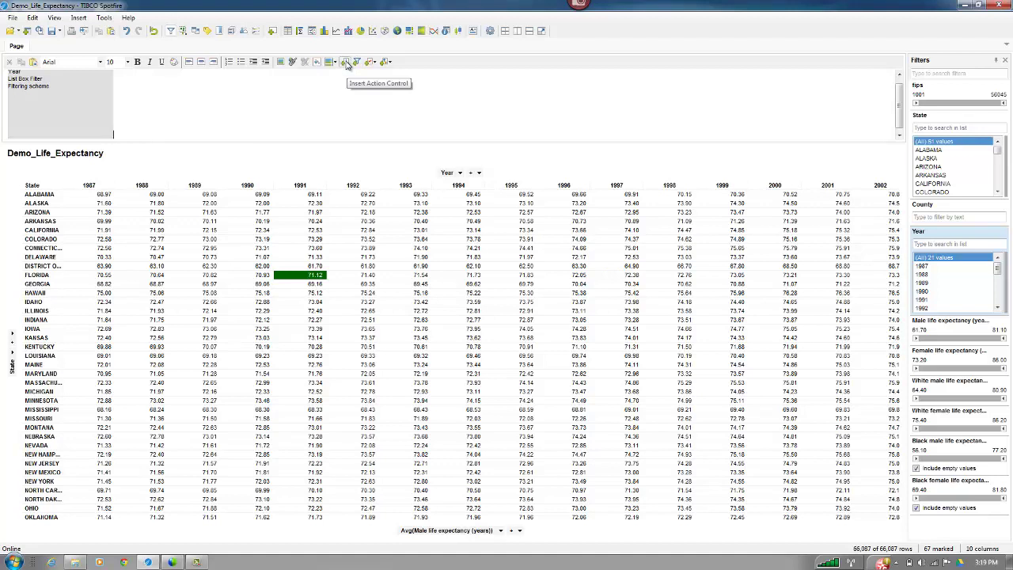
{"action": "left_click", "coordinate": [370, 63]}
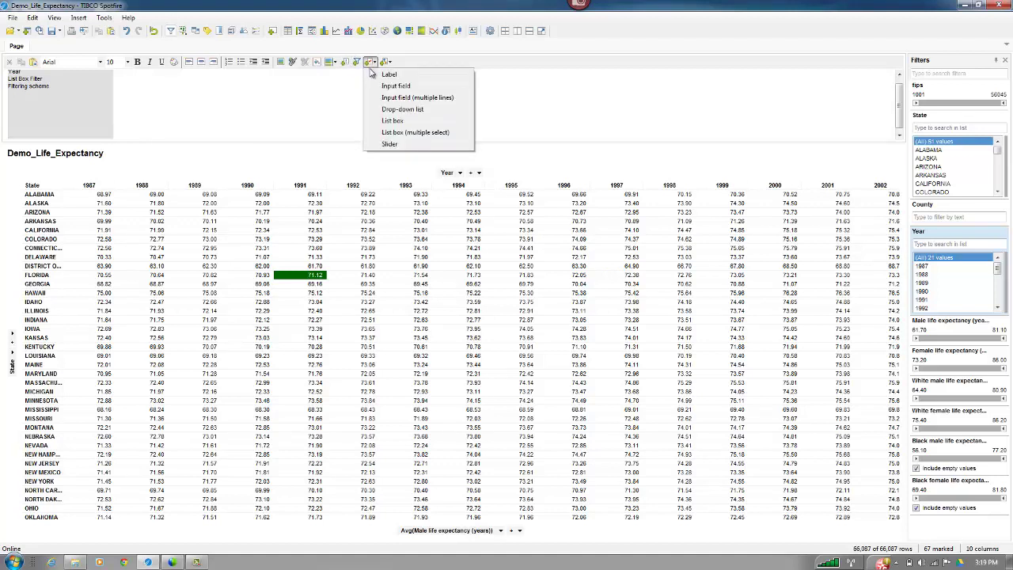
{"action": "left_click", "coordinate": [391, 86]}
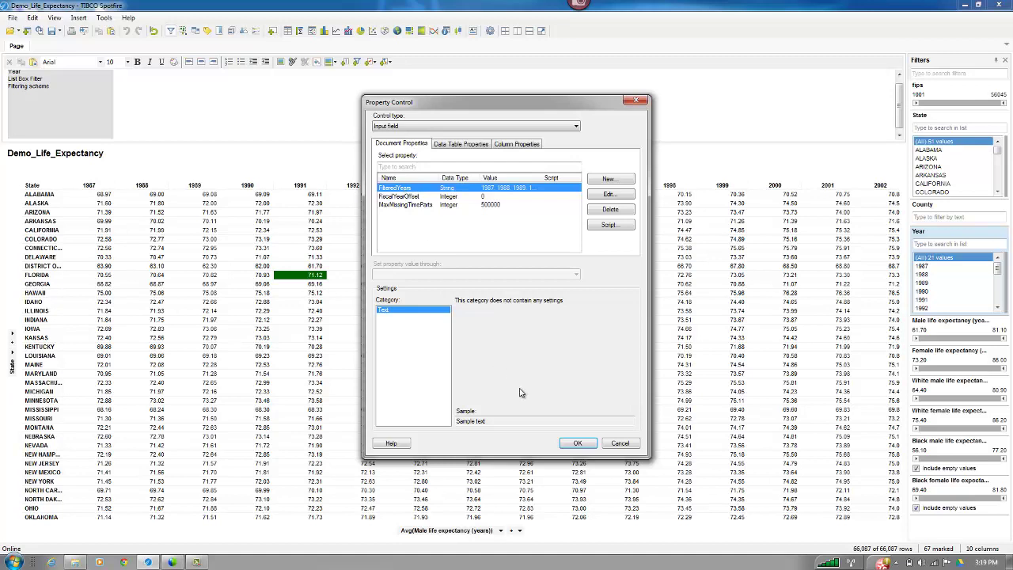
{"action": "left_click", "coordinate": [583, 445]}
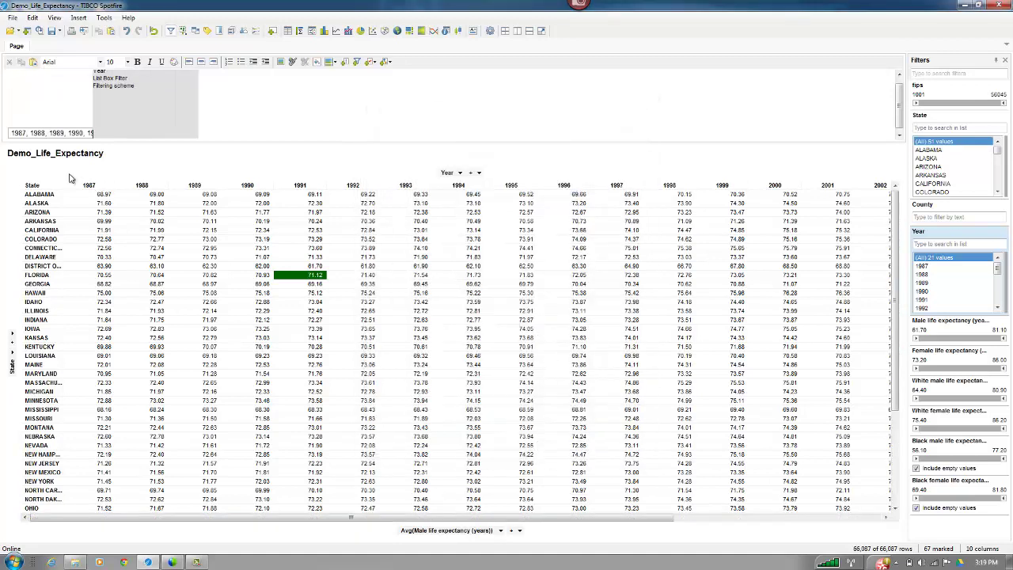
- Inspect the Year list box's format settings and dismiss them unchanged
{"action": "left_click", "coordinate": [22, 130]}
{"action": "left_click", "coordinate": [203, 129]}
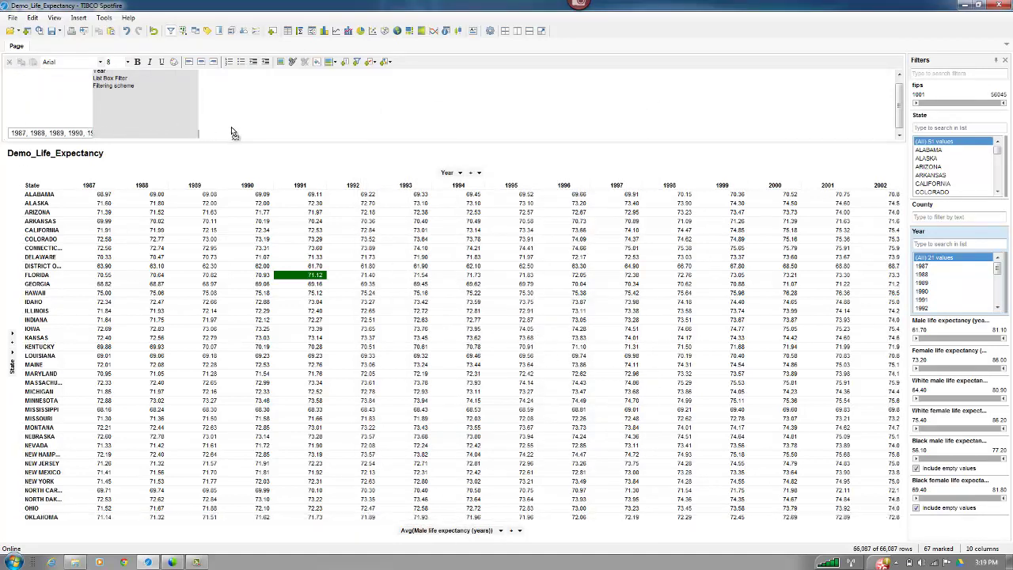
{"action": "left_click", "coordinate": [352, 257]}
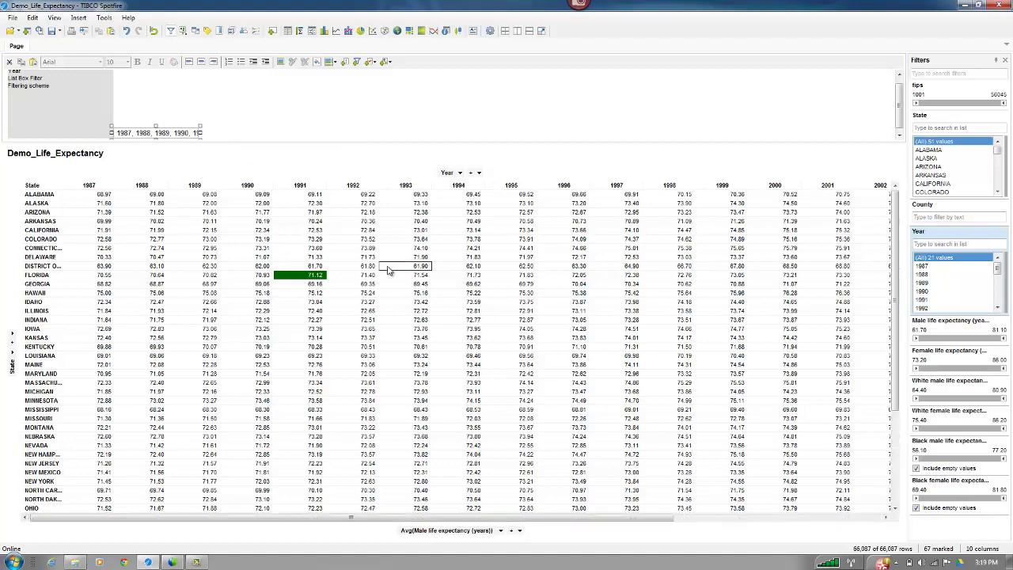
{"action": "left_click", "coordinate": [83, 114]}
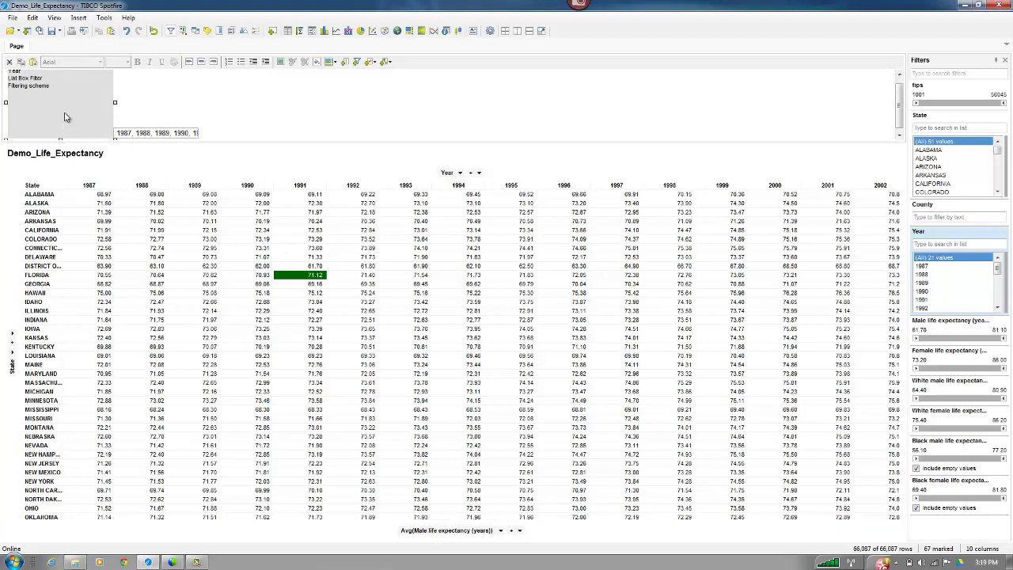
{"action": "right_click", "coordinate": [67, 118]}
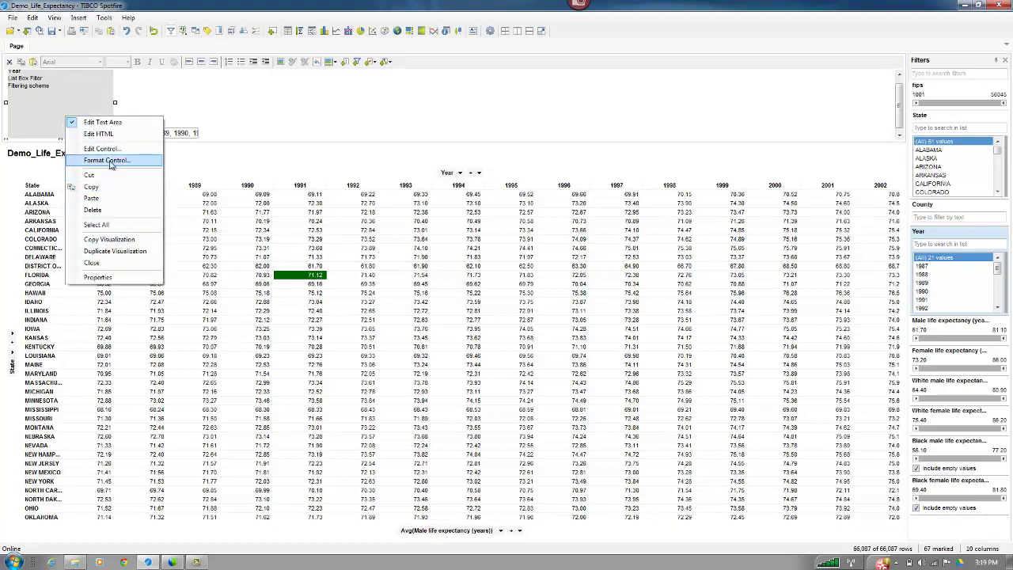
{"action": "left_click", "coordinate": [110, 161]}
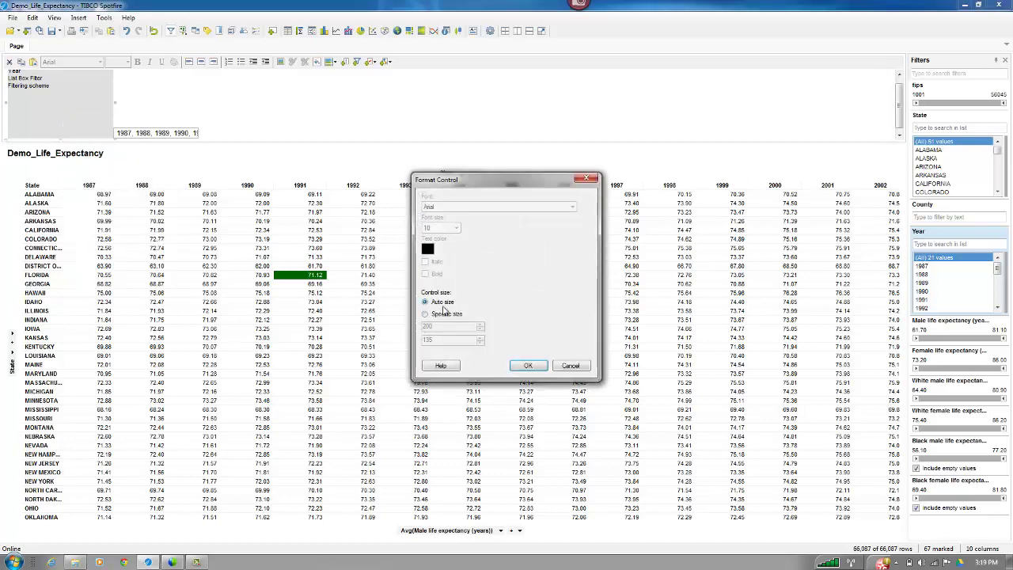
{"action": "left_click", "coordinate": [571, 364]}
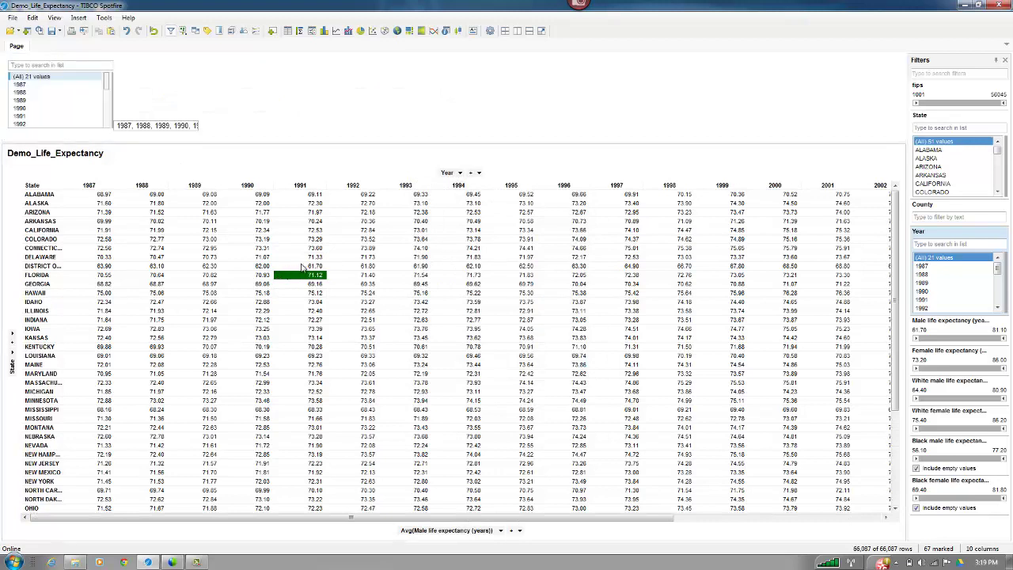
- Filter the Year list box to the years 1987 through 1990
{"action": "left_click", "coordinate": [35, 86]}
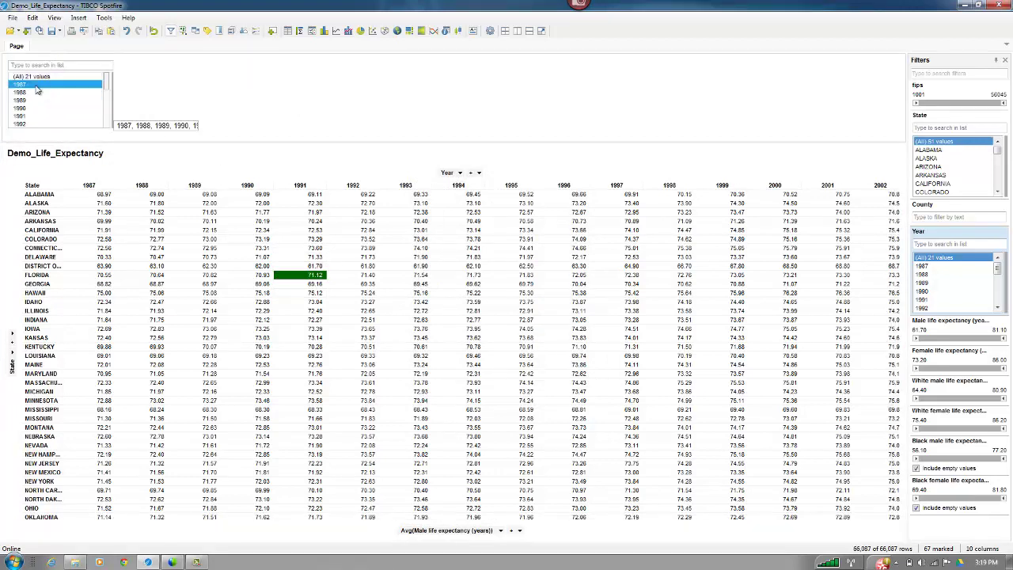
{"action": "left_click", "coordinate": [30, 94]}
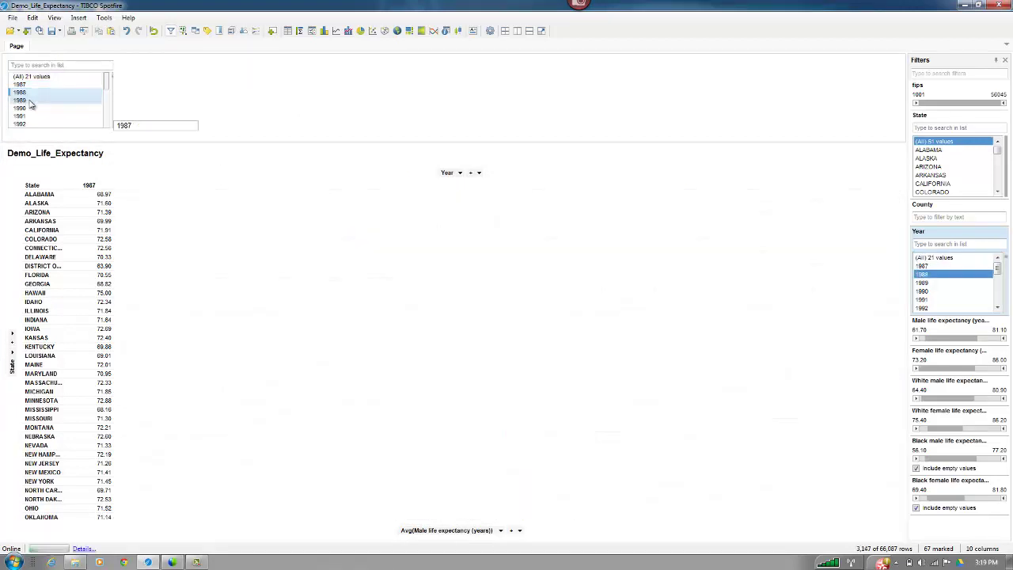
{"action": "key", "text": "Down"}
{"action": "key", "text": "Down"}
{"action": "key", "text": "Down"}
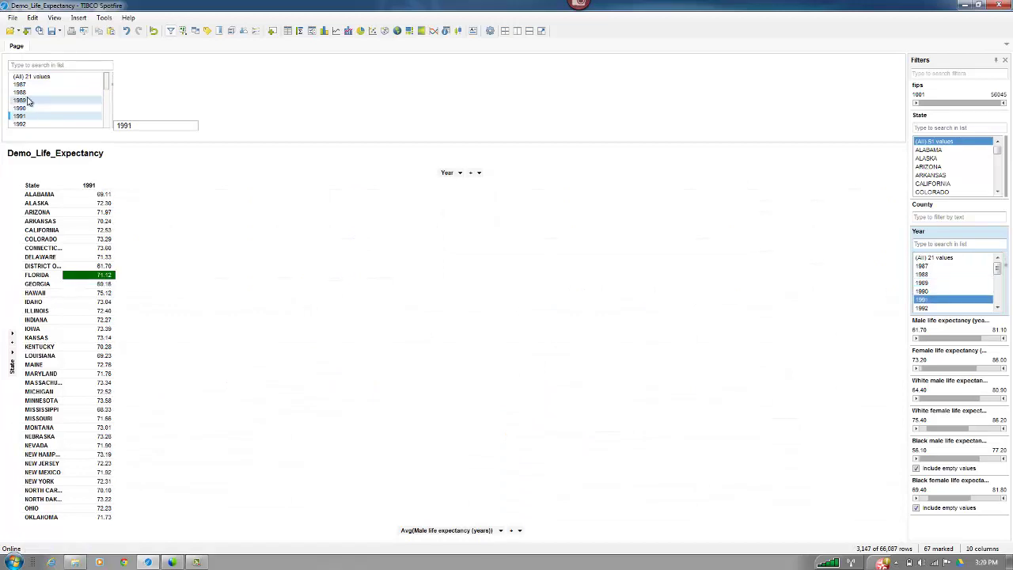
{"action": "key", "text": "Up"}
{"action": "key", "text": "Up"}
{"action": "key", "text": "Up"}
{"action": "key", "text": "Up"}
{"action": "left_click", "coordinate": [26, 117]}
{"action": "left_click_drag", "start_coordinate": [24, 84], "coordinate": [30, 109]}
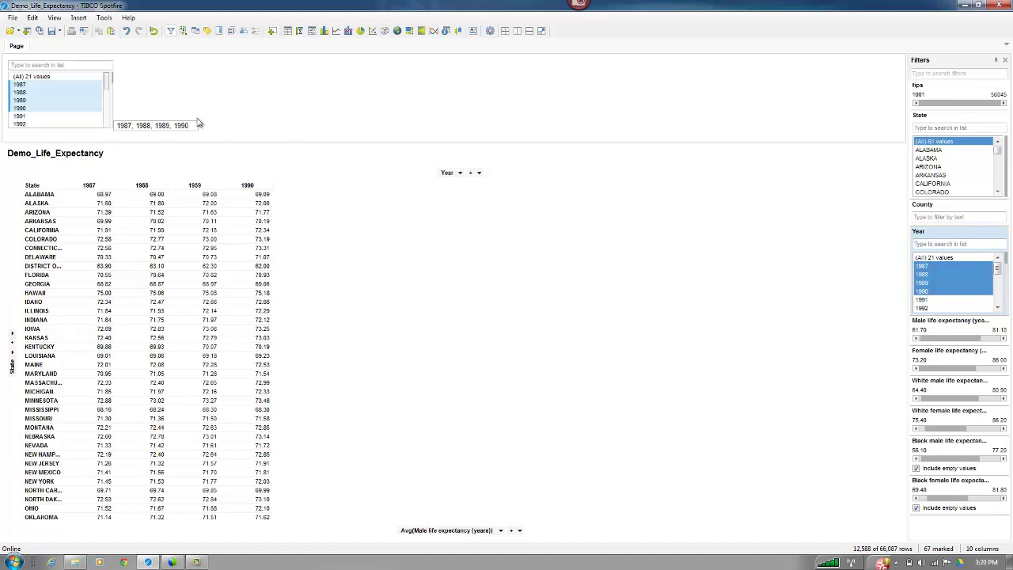
- Mark cross-table cells for COLORADO, FLORIDA, INDIANA, HAWAII 1989, ending on COLORADO 1988
{"action": "left_click", "coordinate": [213, 238]}
{"action": "left_click", "coordinate": [209, 277]}
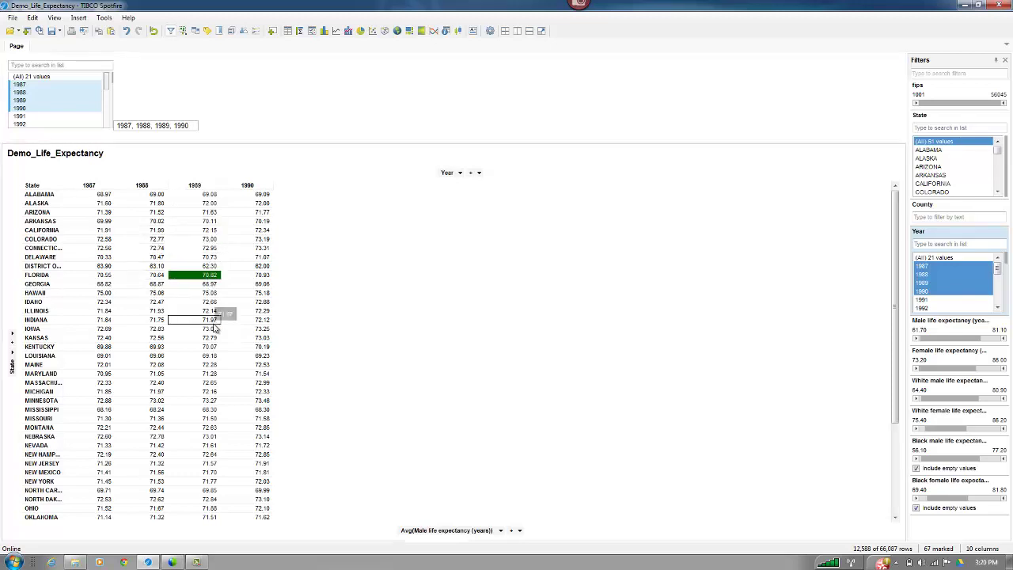
{"action": "left_click", "coordinate": [210, 321]}
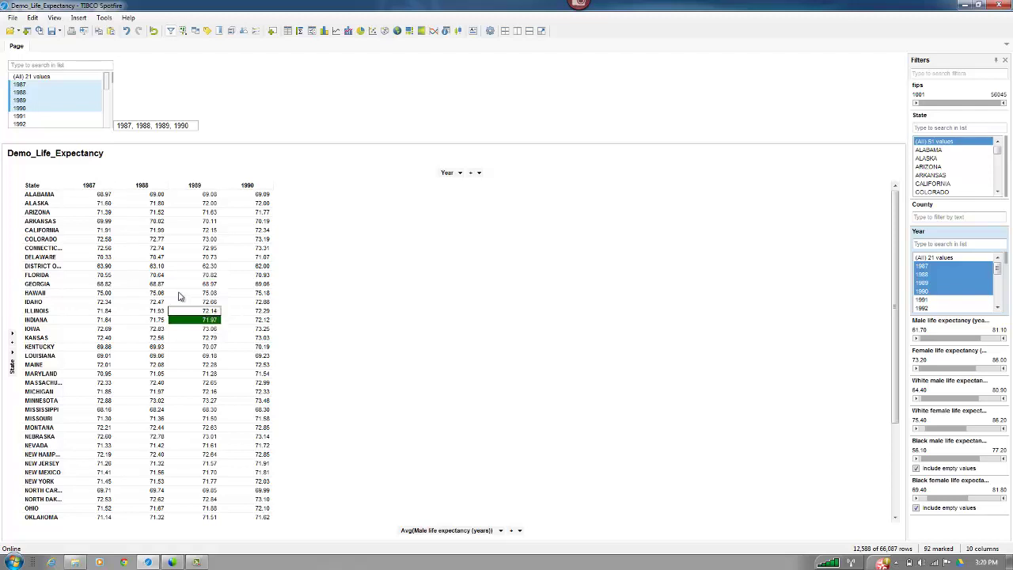
{"action": "left_click", "coordinate": [179, 293]}
{"action": "left_click", "coordinate": [146, 239]}
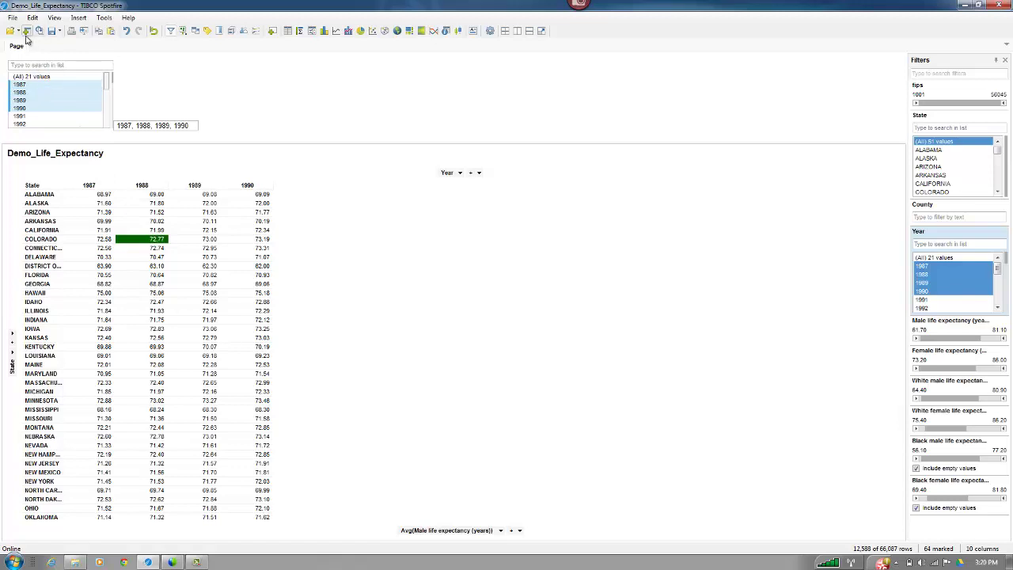
{"action": "left_click", "coordinate": [102, 18]}
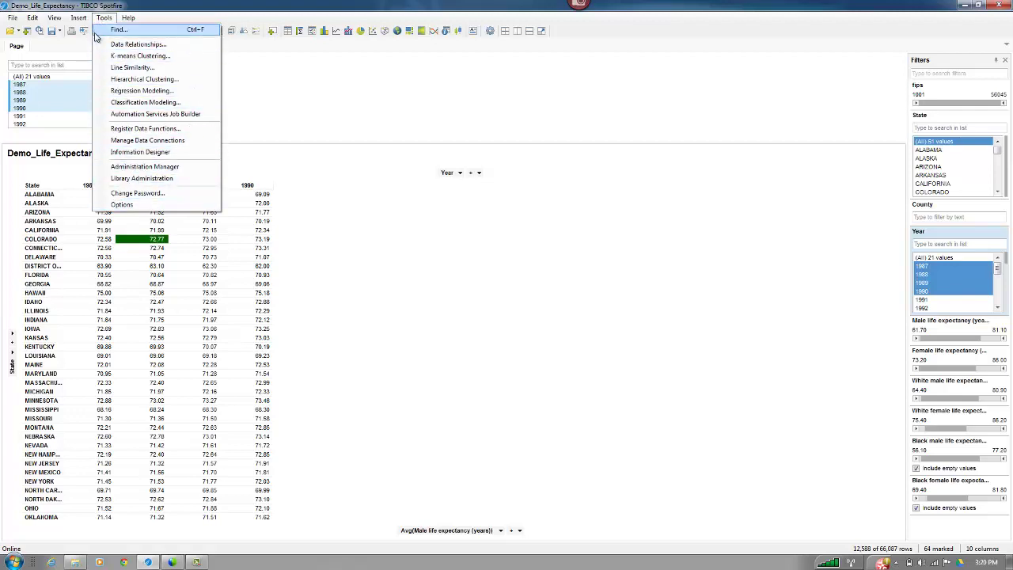
{"action": "left_click", "coordinate": [33, 18]}
{"action": "left_click", "coordinate": [33, 17]}
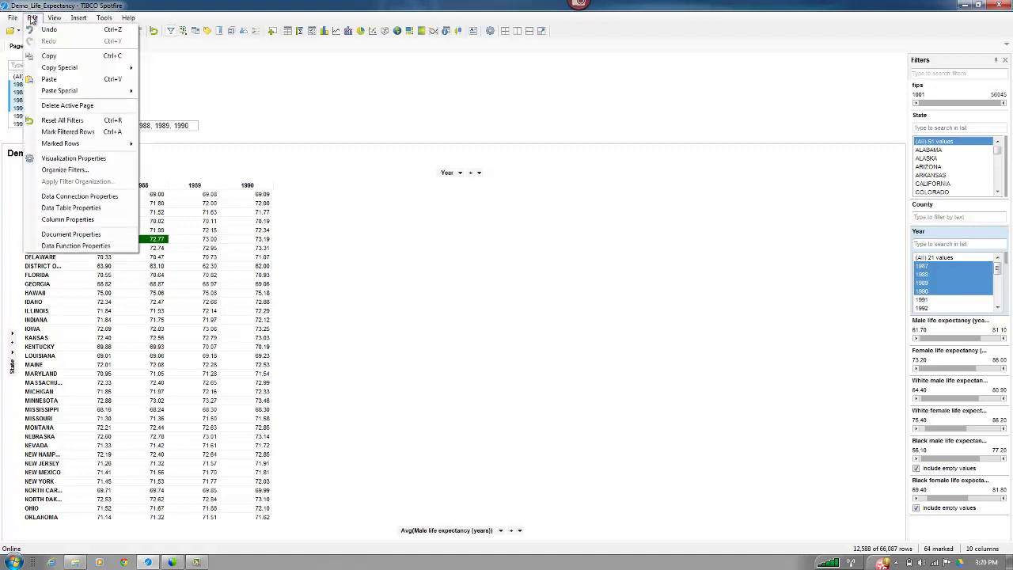
{"action": "left_click", "coordinate": [66, 248]}
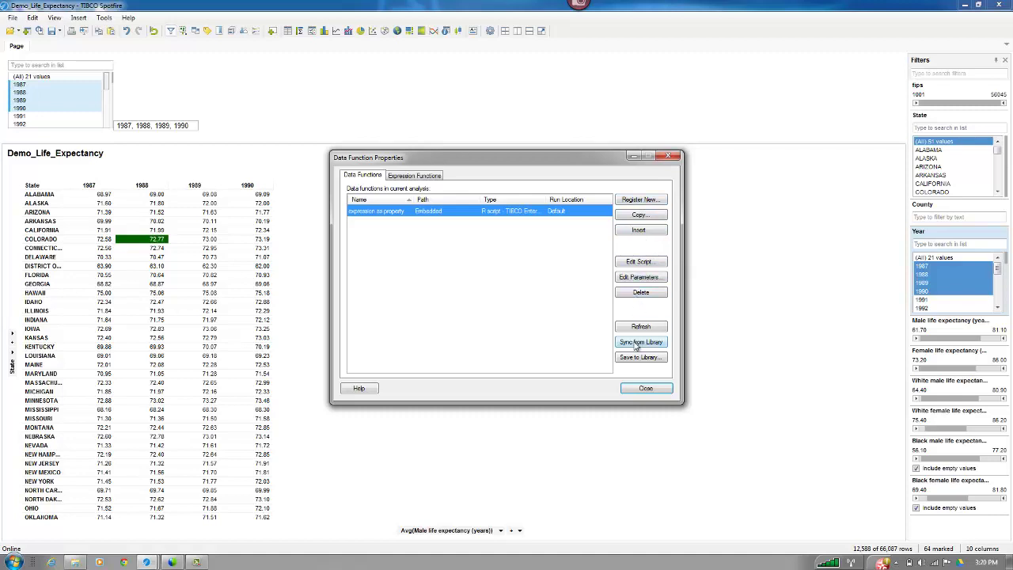
{"action": "left_click", "coordinate": [638, 261]}
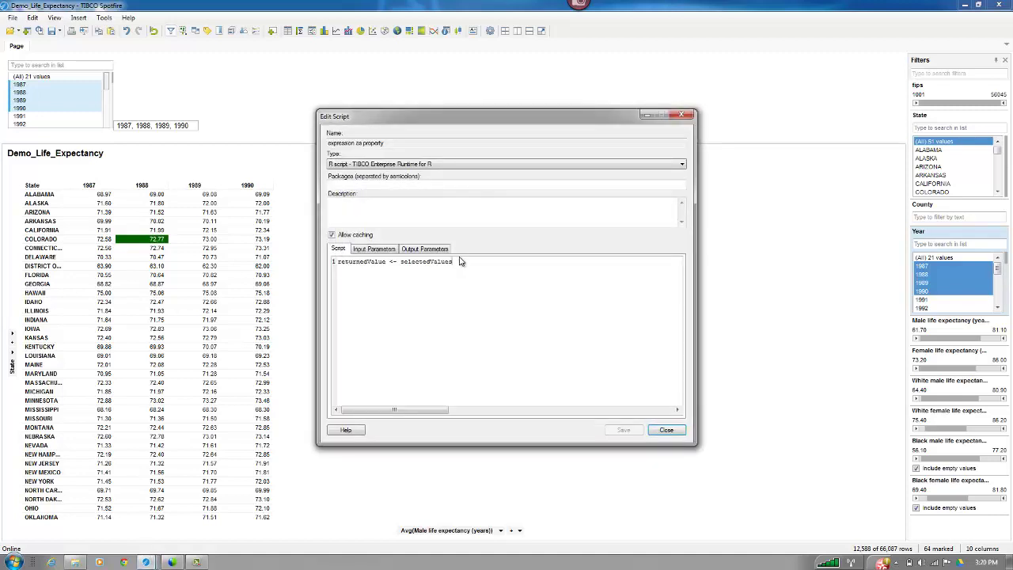
{"action": "left_click_drag", "start_coordinate": [506, 264], "coordinate": [332, 263]}
{"action": "key", "text": "ctrl+c"}
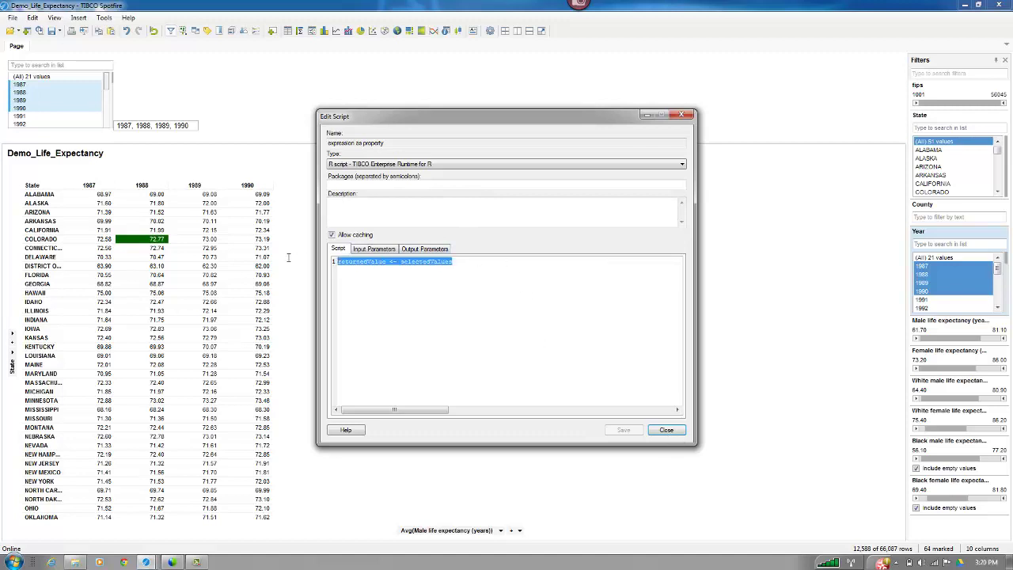
{"action": "left_click", "coordinate": [666, 429]}
- Register a new R data function with the pasted script returnedValue <- selectedValues
{"action": "left_click", "coordinate": [642, 390]}
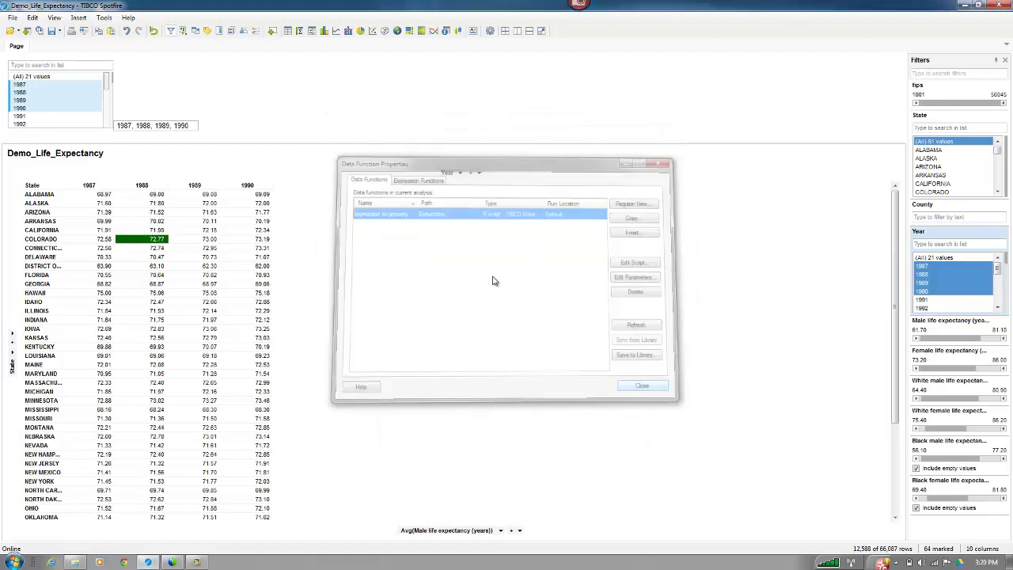
{"action": "left_click", "coordinate": [104, 17]}
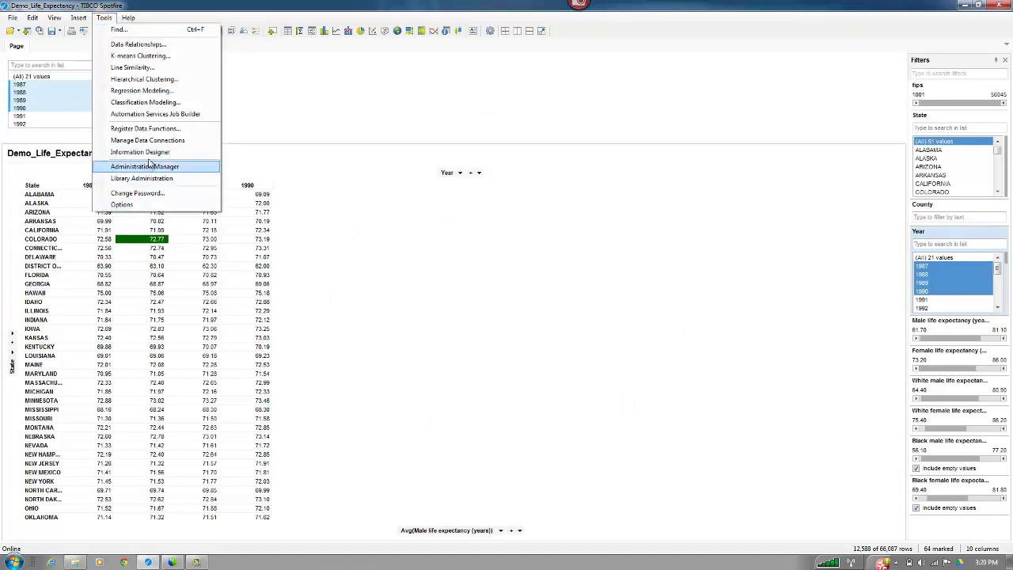
{"action": "left_click", "coordinate": [146, 128]}
{"action": "left_click", "coordinate": [357, 284]}
{"action": "key", "text": "ctrl+v"}
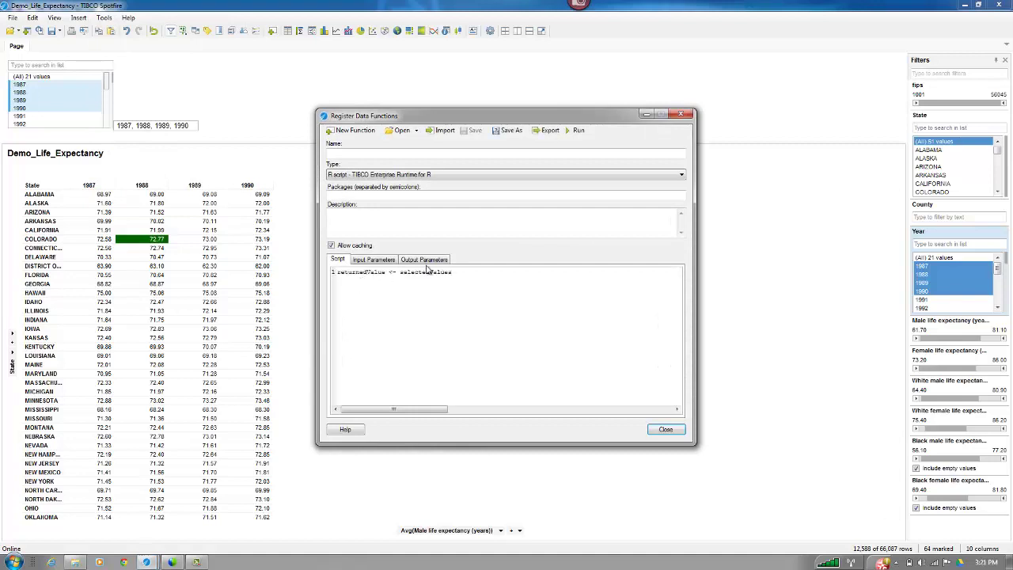
{"action": "left_click", "coordinate": [380, 153]}
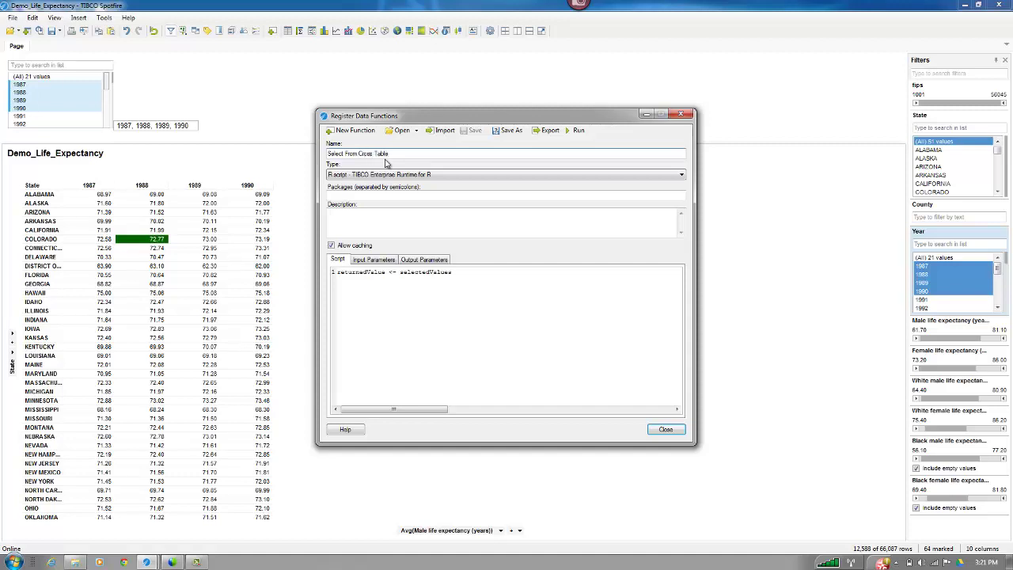
- Add a selectedValues input parameter accepting Integer, Real, SingleReal and Currency types
{"action": "left_click", "coordinate": [385, 259]}
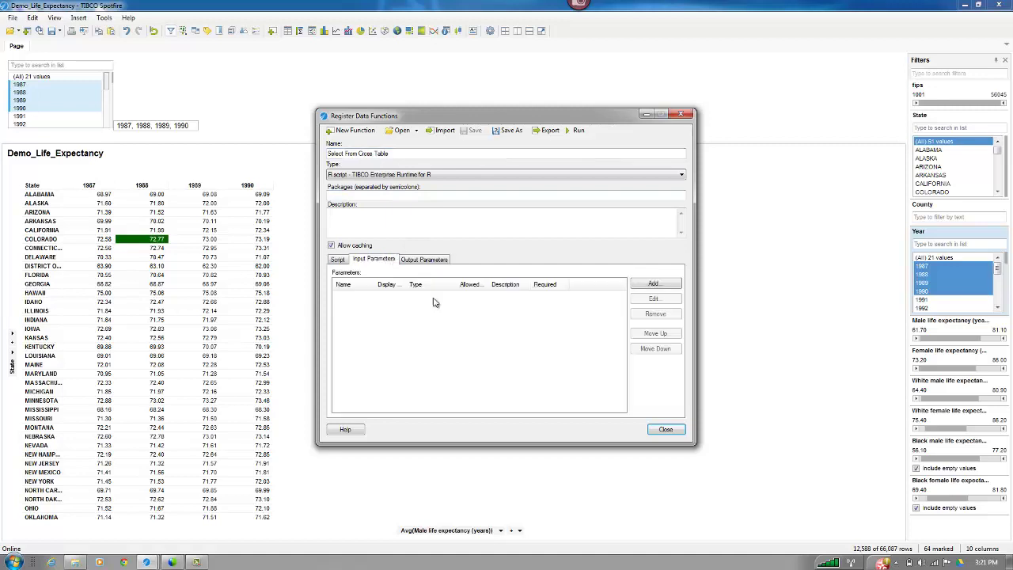
{"action": "left_click", "coordinate": [654, 284]}
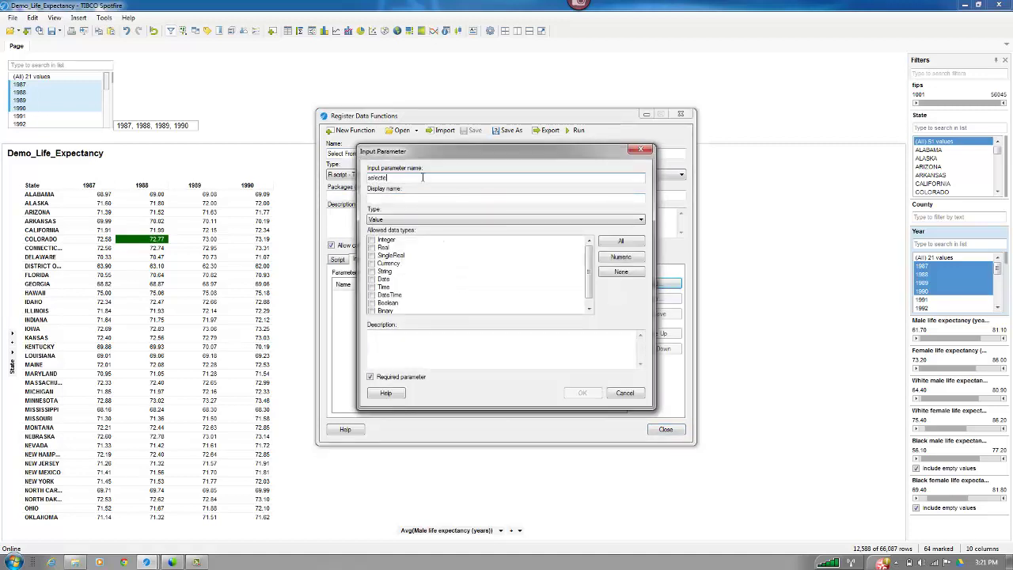
{"action": "type", "text": "selectedValues"}
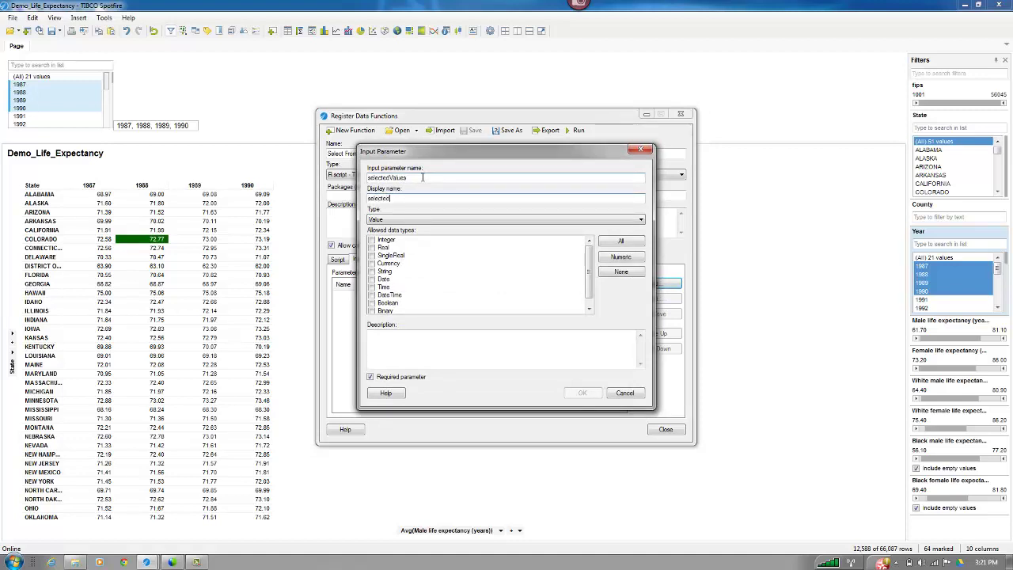
{"action": "left_click", "coordinate": [372, 239]}
{"action": "left_click", "coordinate": [372, 247]}
{"action": "left_click", "coordinate": [371, 255]}
{"action": "left_click", "coordinate": [372, 263]}
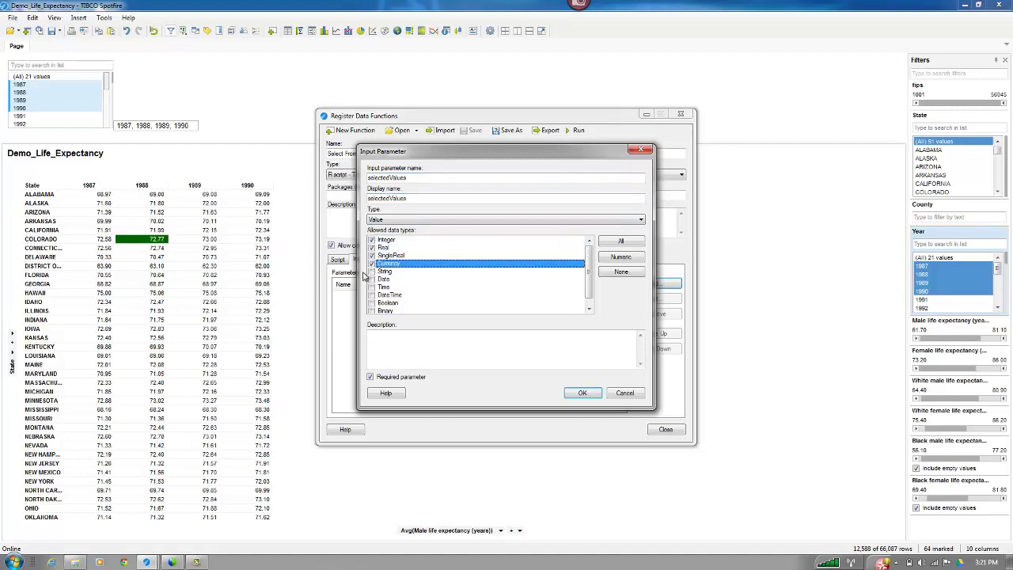
{"action": "left_click", "coordinate": [583, 394]}
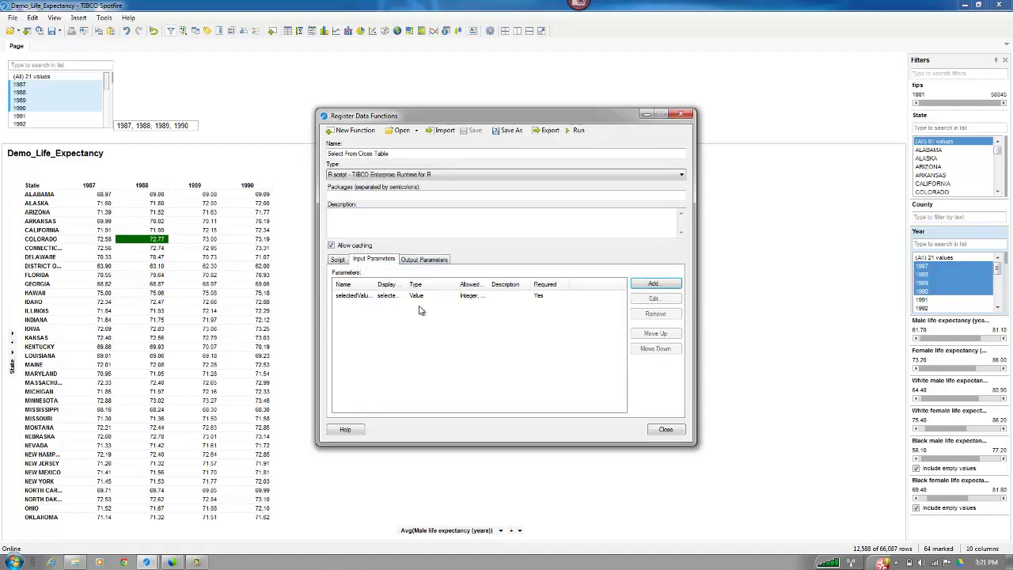
{"action": "left_click", "coordinate": [423, 259]}
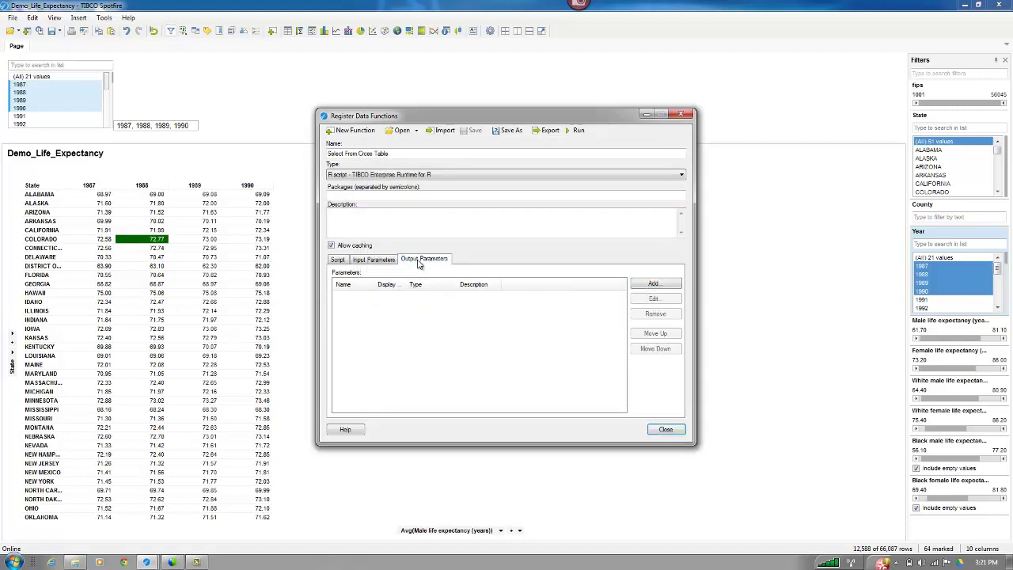
- Add a SelectedAvgMaleLifeExpectancy output parameter with the same display name, then cancel the run warning
{"action": "left_click", "coordinate": [655, 284]}
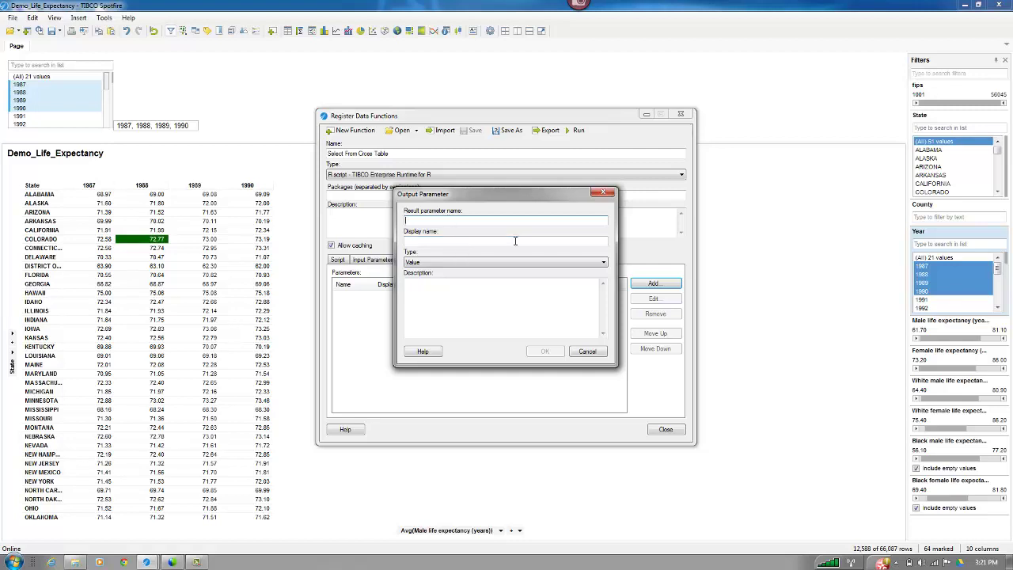
{"action": "type", "text": "SelectedAvgMaleLifeExpectancy"}
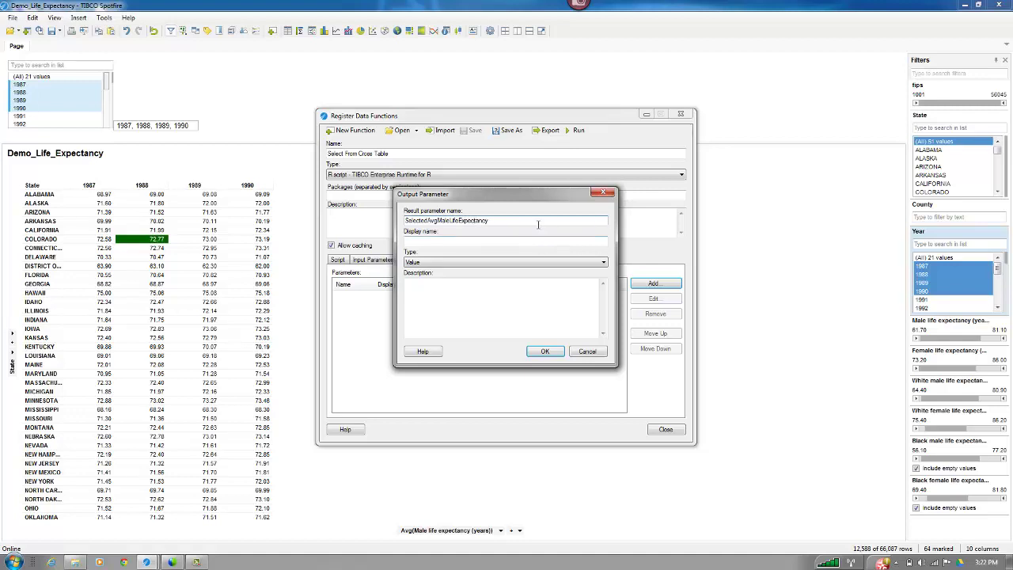
{"action": "left_click_drag", "start_coordinate": [536, 224], "coordinate": [314, 205]}
{"action": "key", "text": "ctrl+c"}
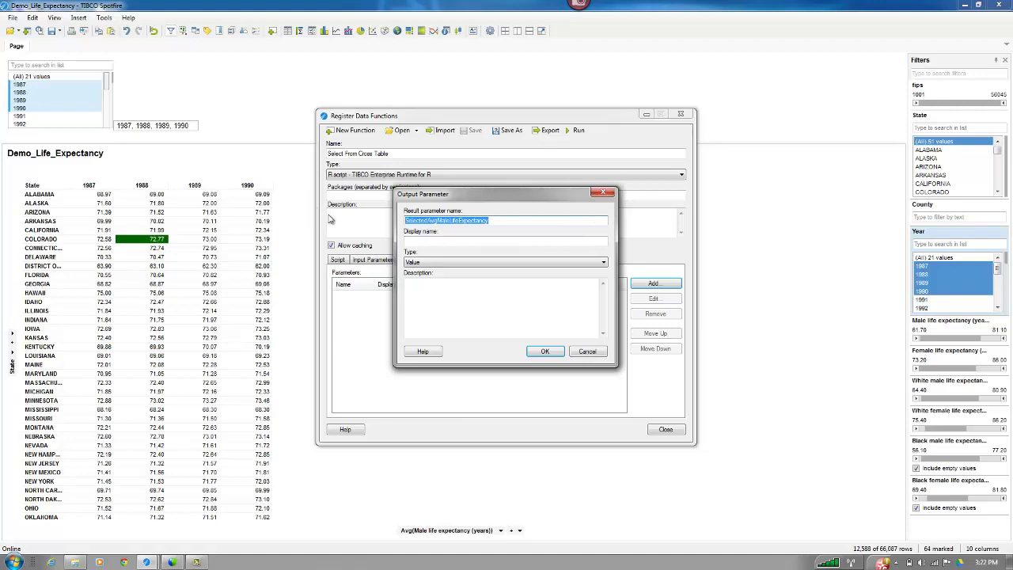
{"action": "left_click", "coordinate": [428, 242]}
{"action": "key", "text": "ctrl+v"}
{"action": "left_click", "coordinate": [543, 351]}
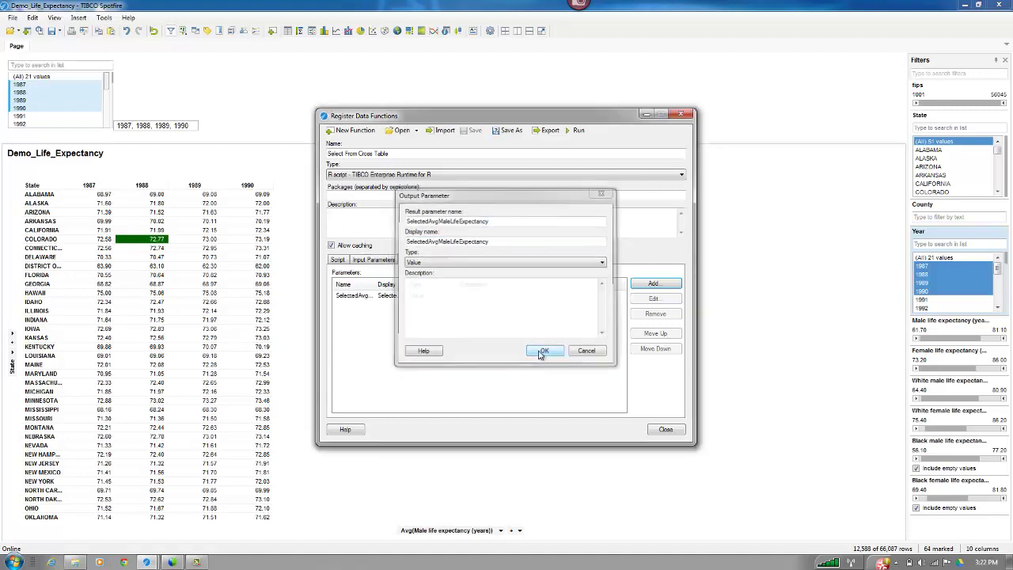
{"action": "left_click", "coordinate": [578, 131]}
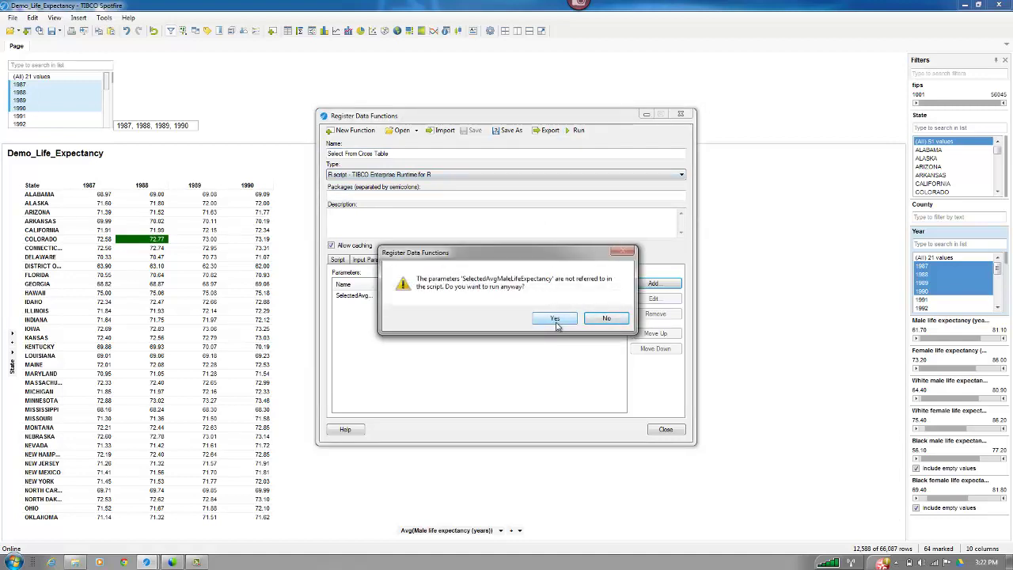
{"action": "left_click", "coordinate": [606, 318]}
- Rename the output parameter's result name and display name to selectedValues
{"action": "left_click", "coordinate": [426, 296]}
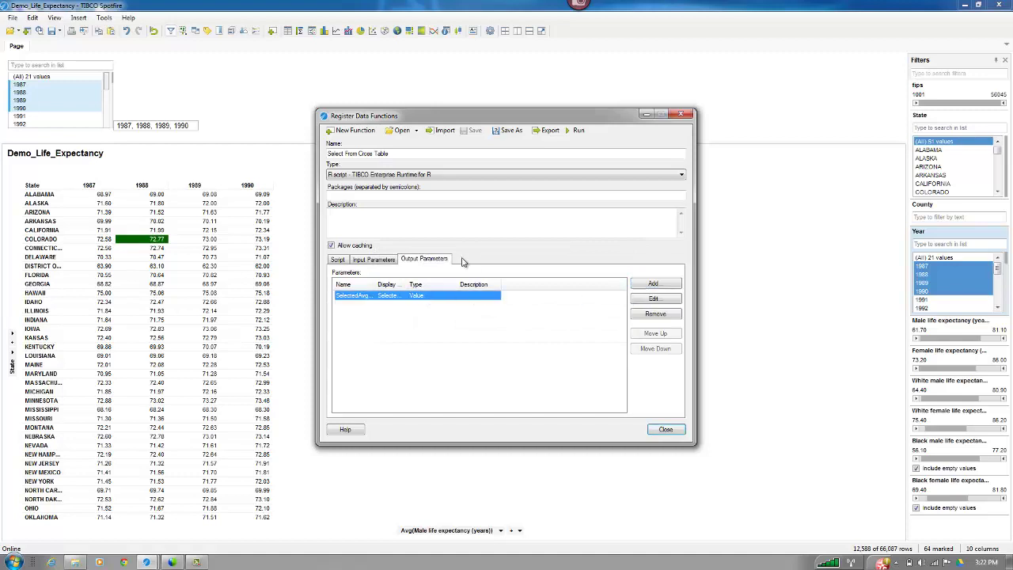
{"action": "left_click", "coordinate": [339, 260]}
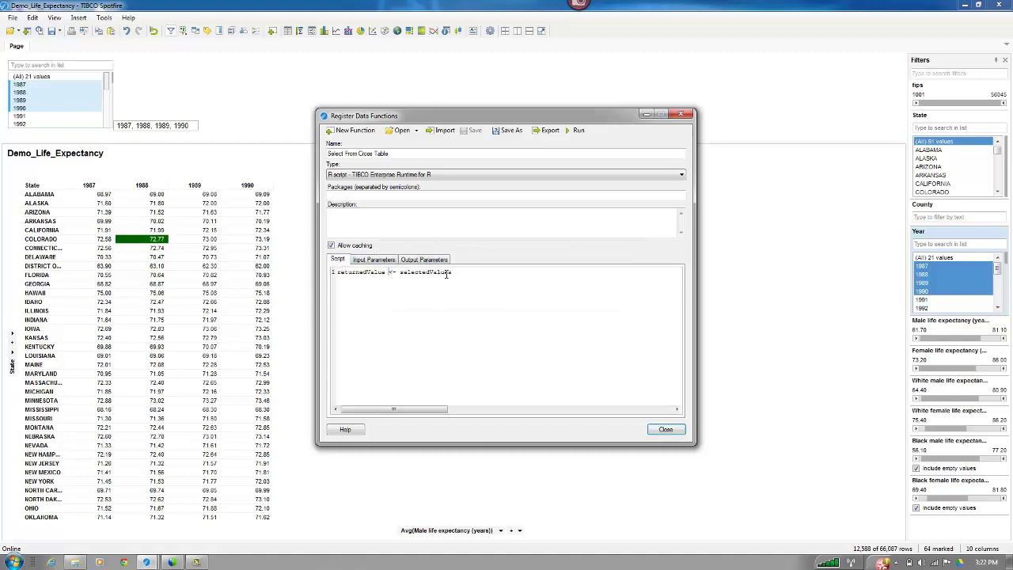
{"action": "left_click_drag", "start_coordinate": [448, 272], "coordinate": [402, 271]}
{"action": "left_click", "coordinate": [425, 259]}
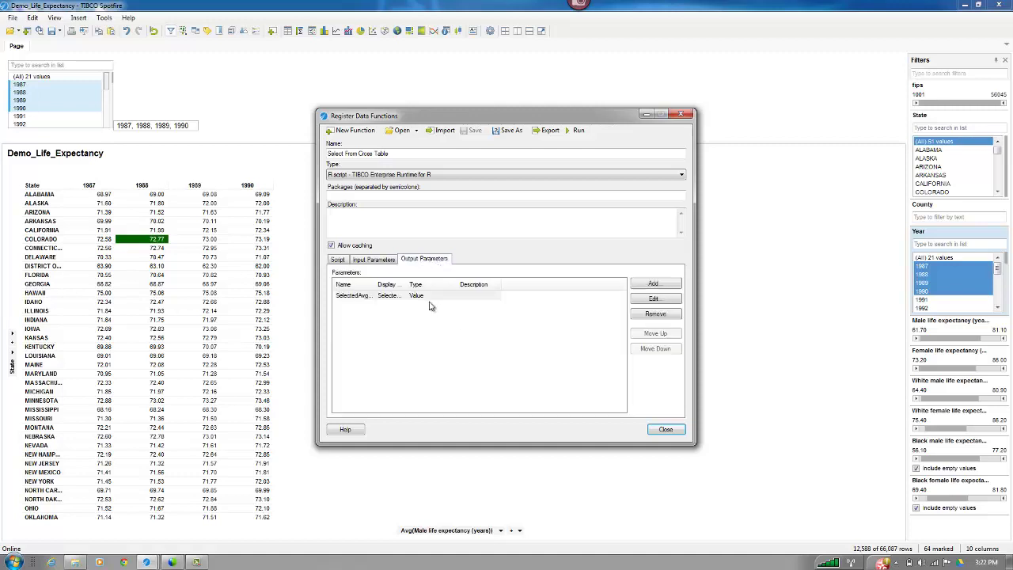
{"action": "left_click", "coordinate": [431, 297]}
{"action": "left_click", "coordinate": [670, 298]}
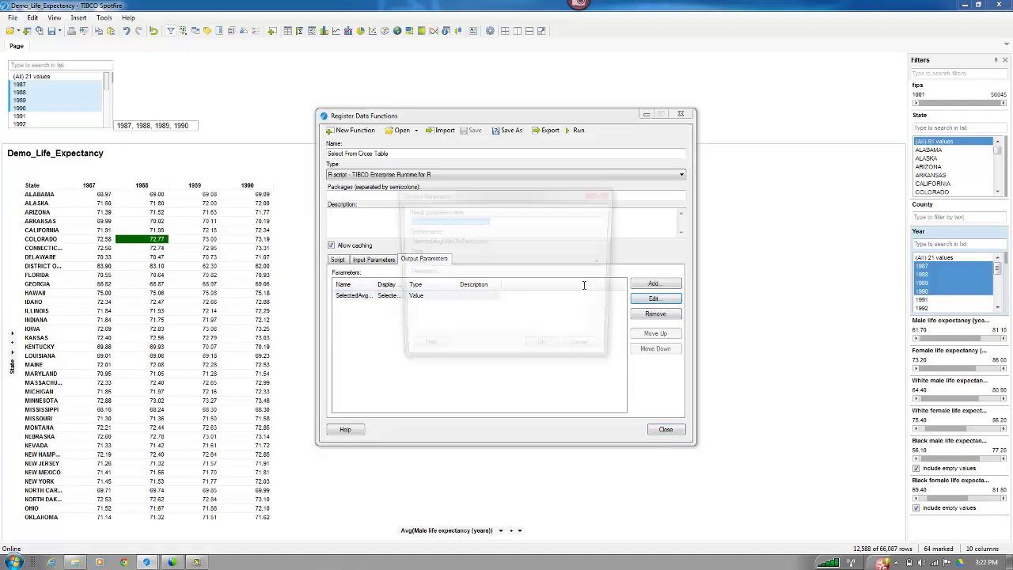
{"action": "key", "text": "ctrl+v"}
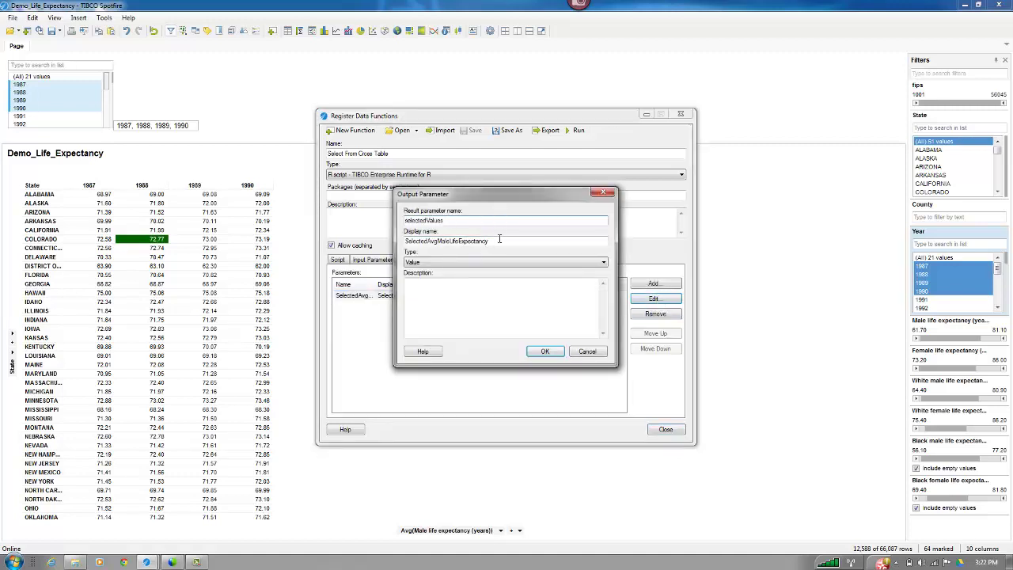
{"action": "double_click", "coordinate": [500, 239]}
{"action": "key", "text": "ctrl+v"}
{"action": "left_click", "coordinate": [544, 351]}
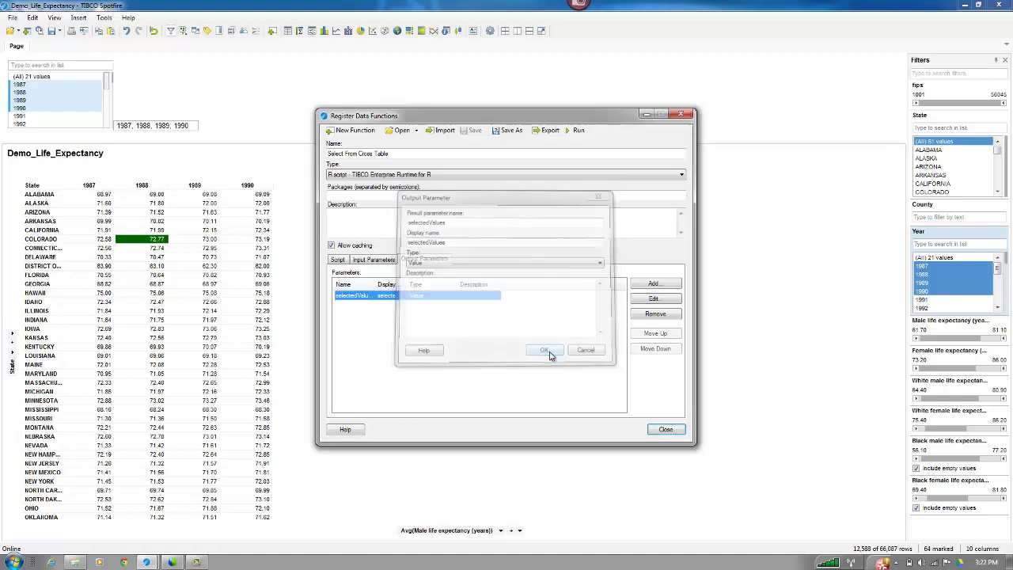
- Set the selectedValues input to the expression Avg([Male life expectancy (years)])
{"action": "left_click", "coordinate": [579, 131]}
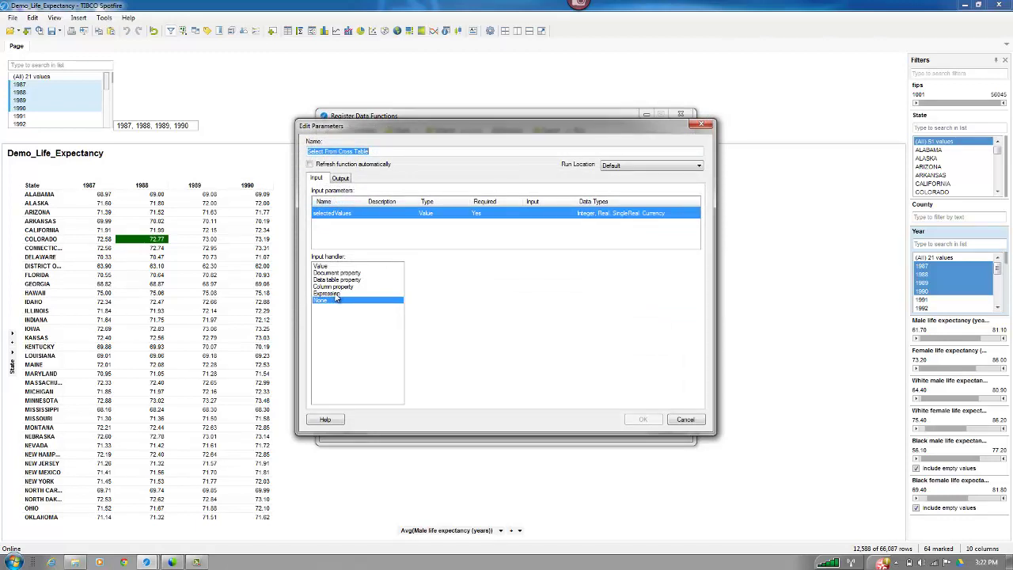
{"action": "left_click", "coordinate": [335, 294]}
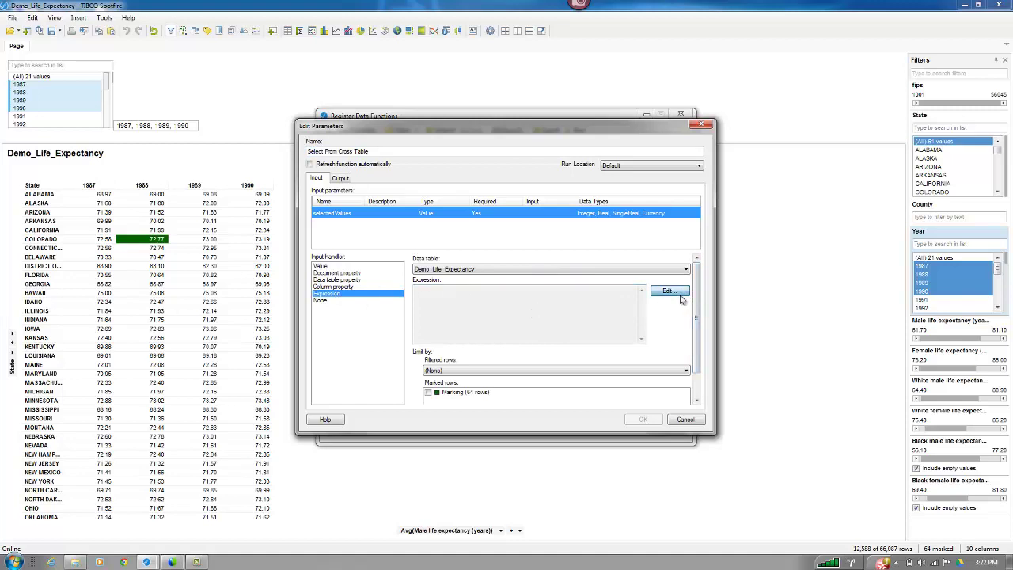
{"action": "left_click", "coordinate": [668, 291]}
{"action": "left_click", "coordinate": [321, 202]}
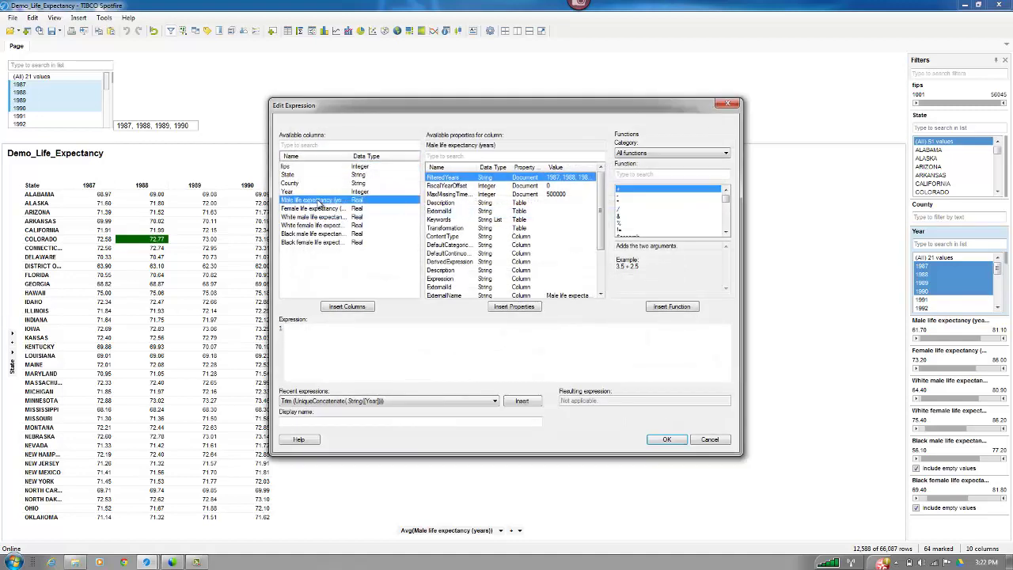
{"action": "double_click", "coordinate": [320, 202]}
{"action": "key", "text": "Home"}
{"action": "type", "text": "Avg("}
{"action": "left_click", "coordinate": [655, 444]}
- Limit the input to the active filtering scheme and the marked rows
{"action": "scroll", "coordinate": [693, 301], "scroll_direction": "down", "scroll_amount": 2}
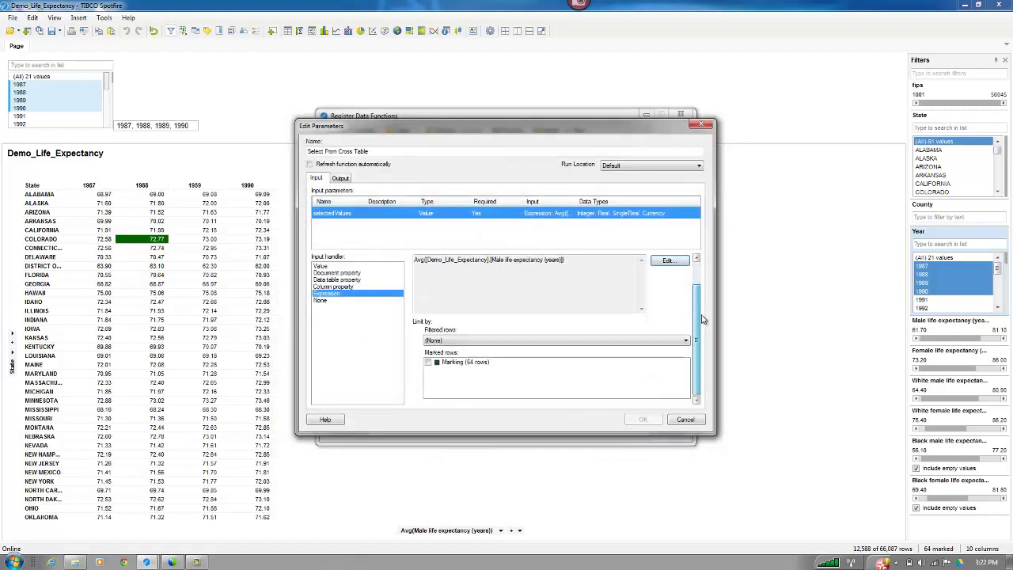
{"action": "left_click", "coordinate": [489, 342]}
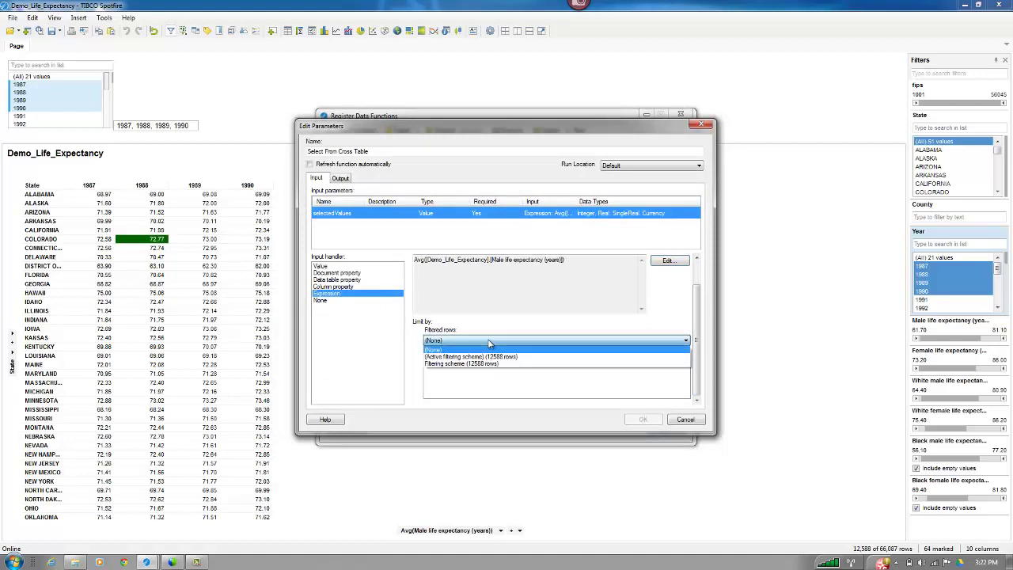
{"action": "left_click", "coordinate": [493, 357]}
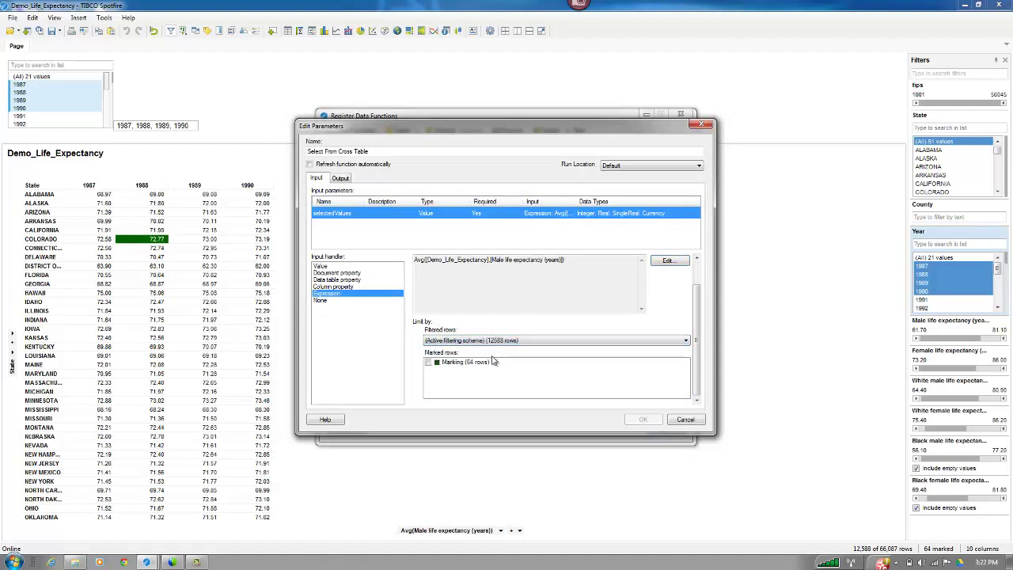
{"action": "left_click", "coordinate": [428, 363]}
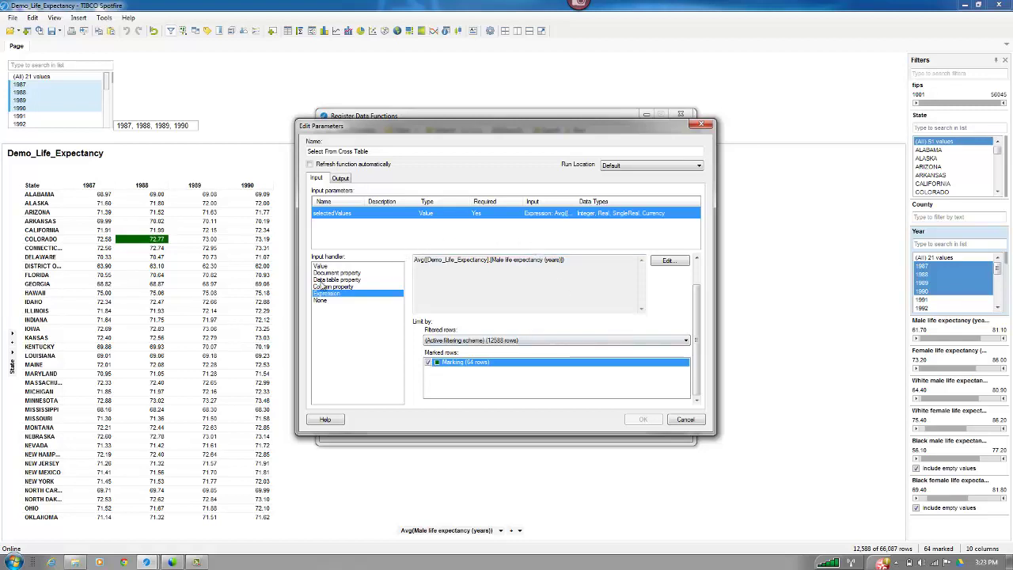
- Send the output to a new document property AvgMaleLifeExp and make the function refresh automatically
{"action": "left_click", "coordinate": [347, 178]}
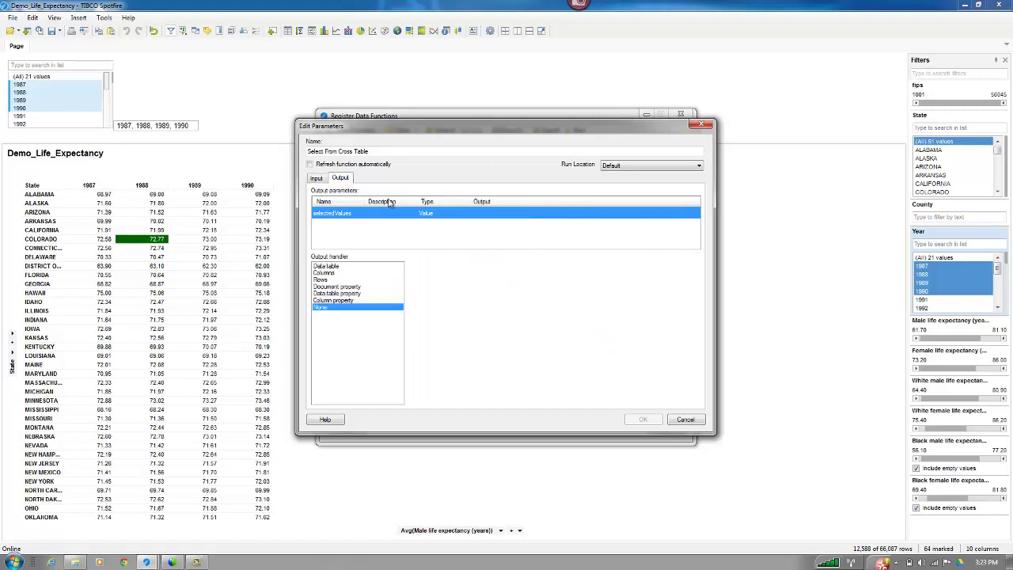
{"action": "left_click", "coordinate": [334, 286]}
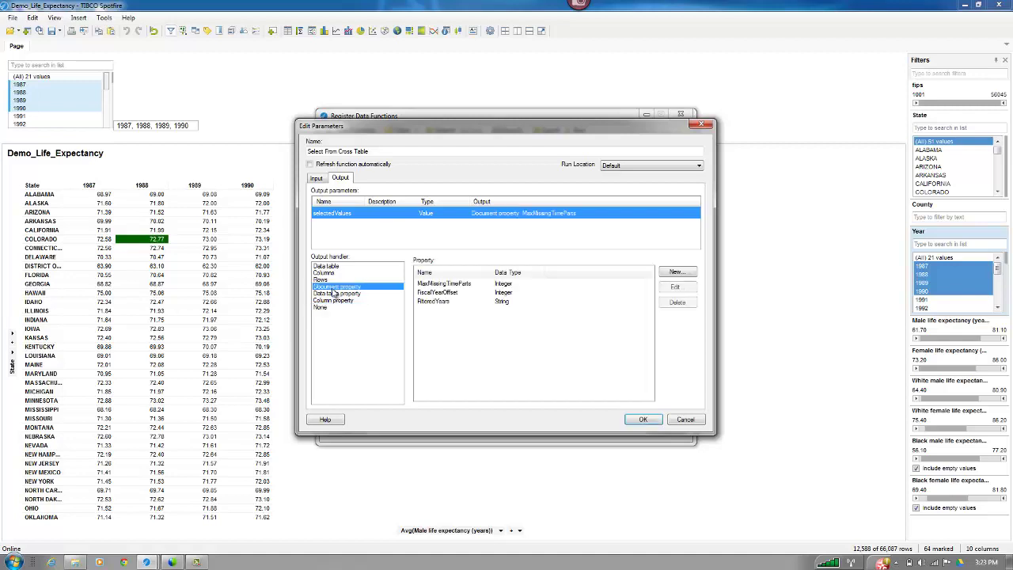
{"action": "left_click", "coordinate": [688, 274]}
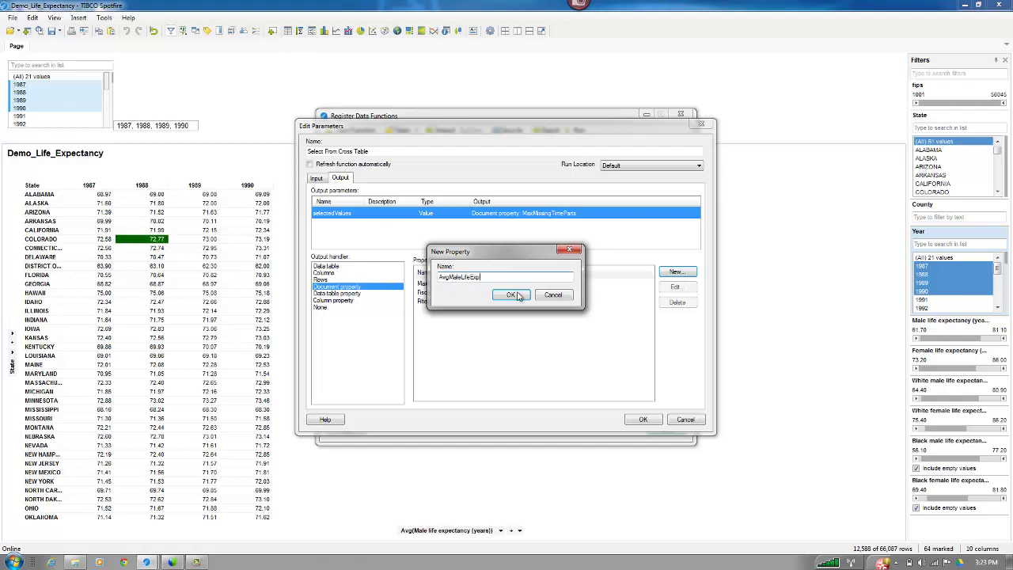
{"action": "left_click", "coordinate": [511, 294]}
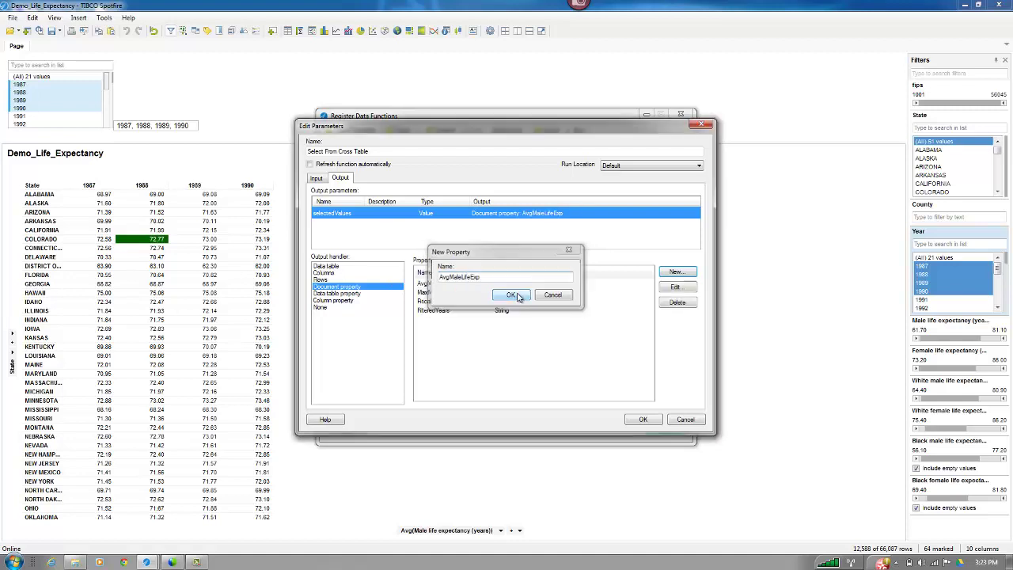
{"action": "left_click", "coordinate": [310, 165]}
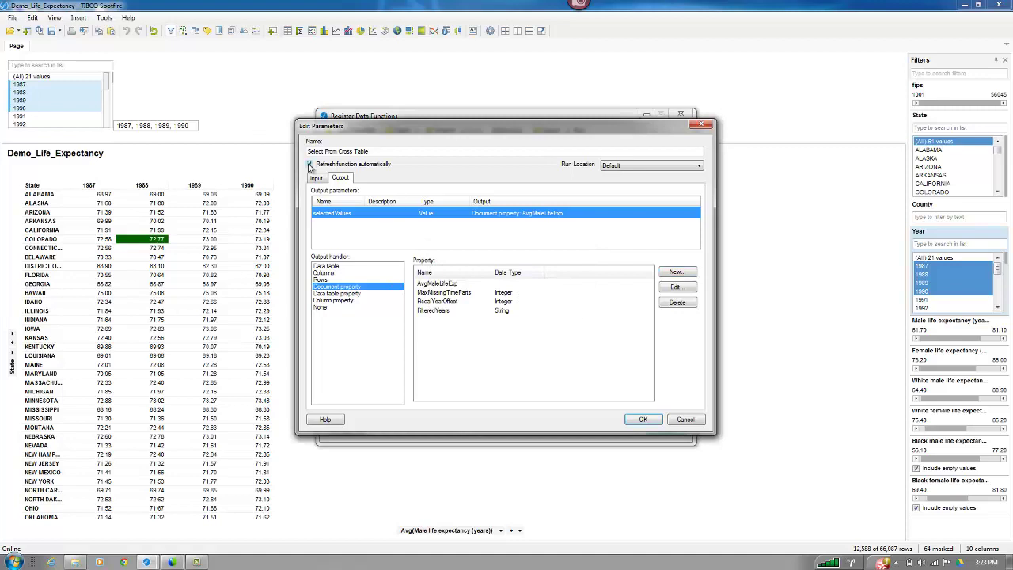
{"action": "left_click", "coordinate": [646, 420]}
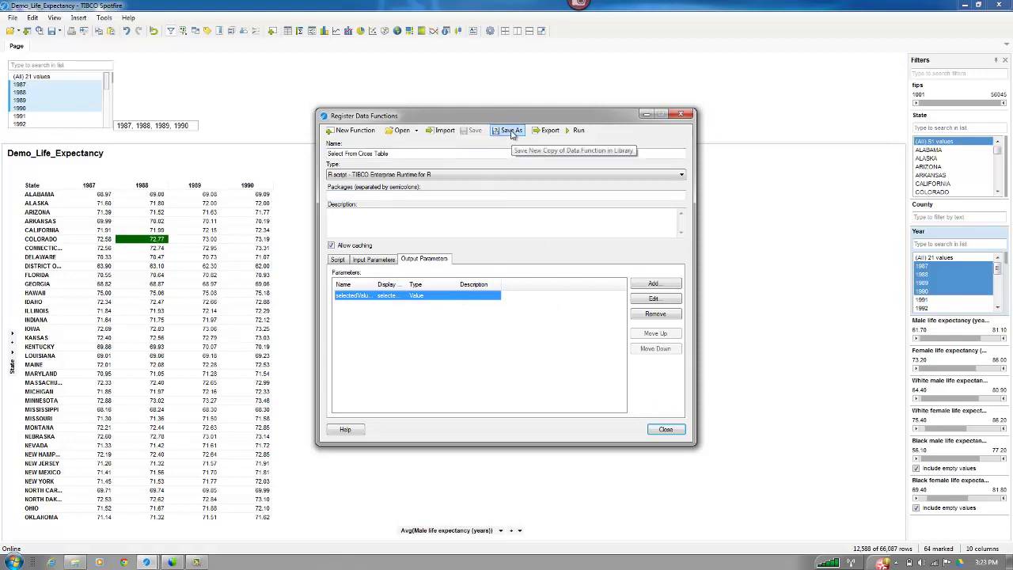
- Browse to the Statistics library folder, then close the save-to-library and registration dialogs
{"action": "left_click", "coordinate": [511, 136]}
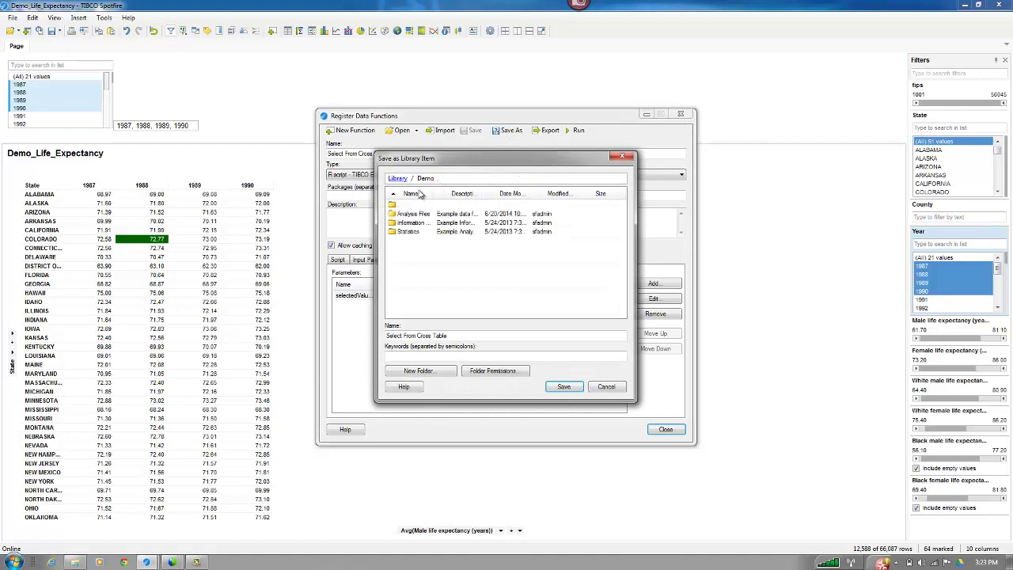
{"action": "double_click", "coordinate": [406, 232]}
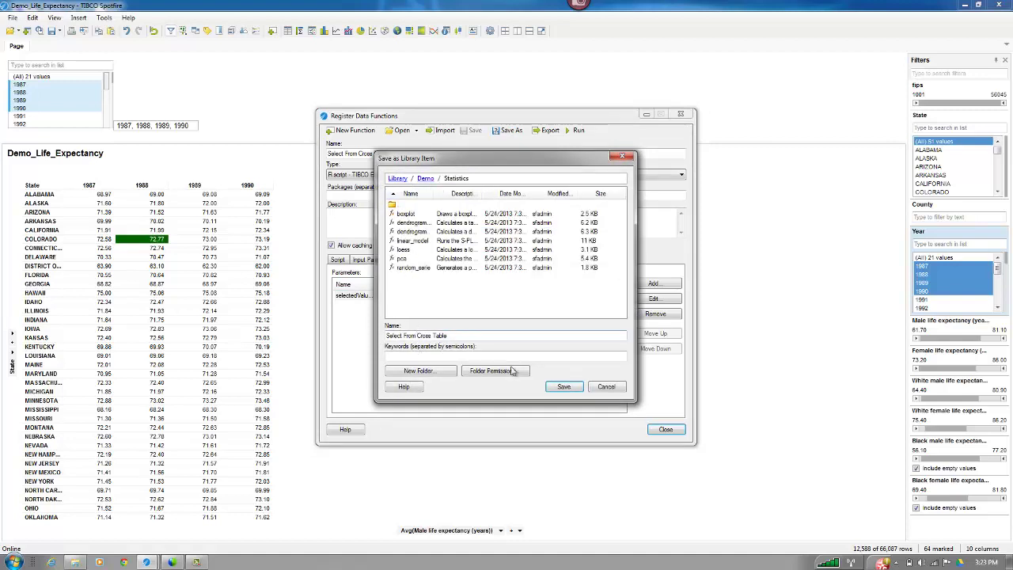
{"action": "left_click", "coordinate": [564, 386]}
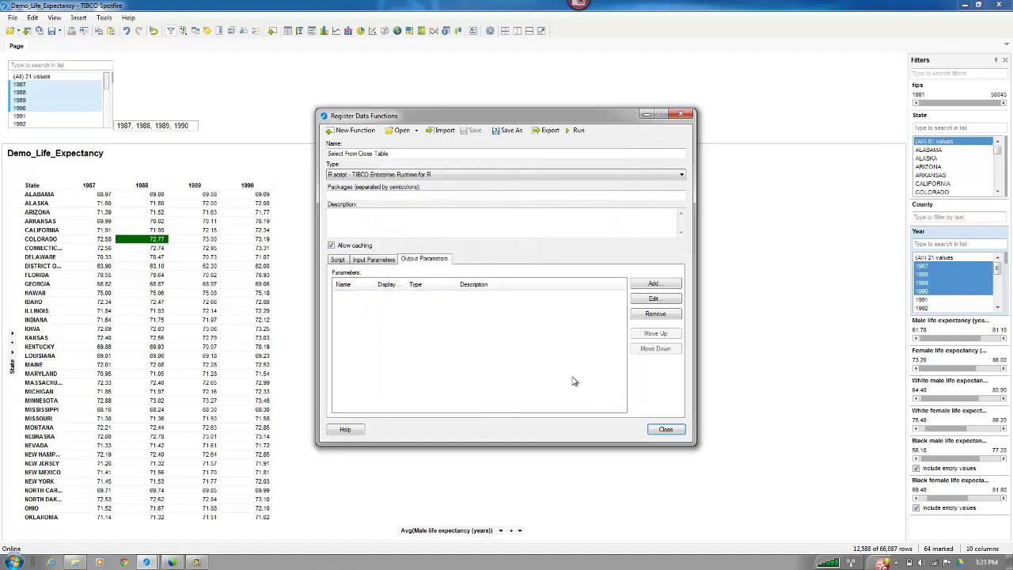
{"action": "left_click", "coordinate": [665, 429]}
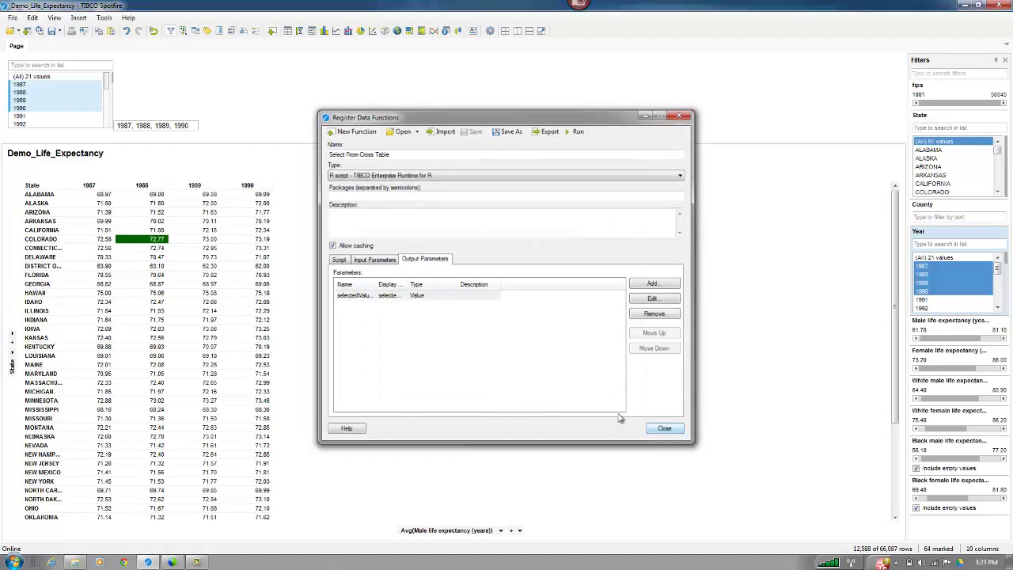
- Check the registered functions in Data Function Properties, widening the Name column, then close it
{"action": "left_click", "coordinate": [32, 17]}
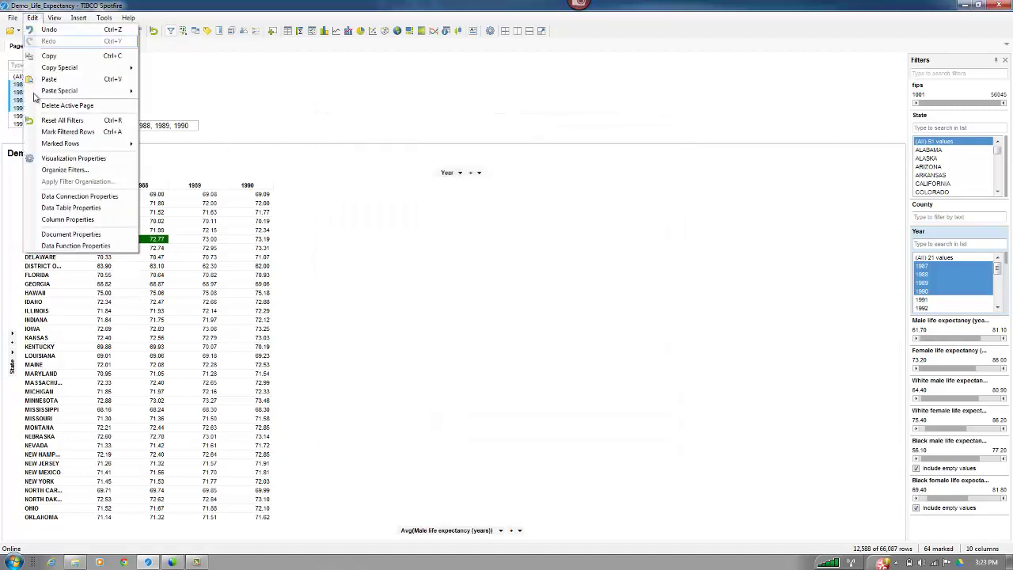
{"action": "left_click", "coordinate": [55, 246]}
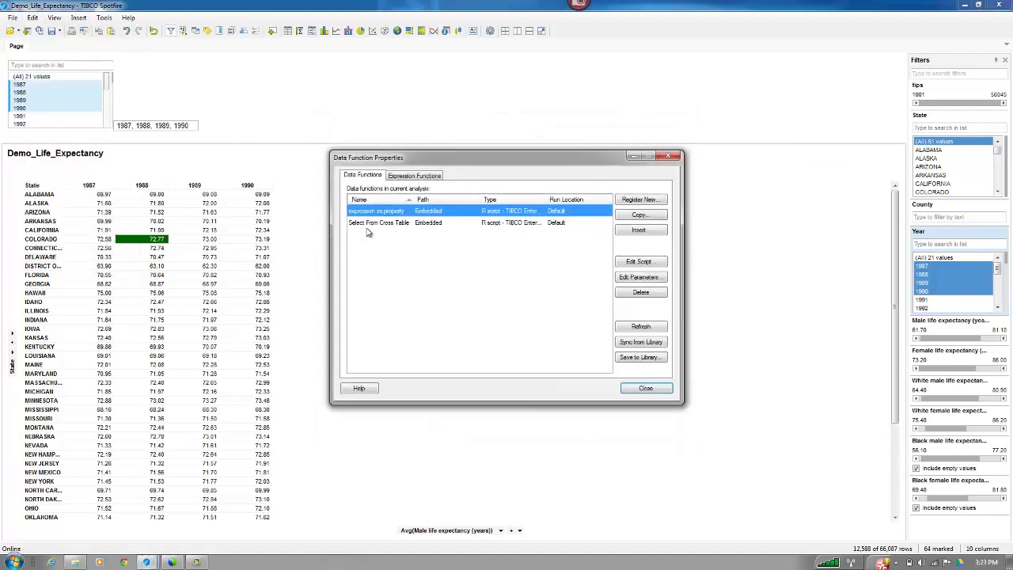
{"action": "left_click_drag", "start_coordinate": [415, 200], "coordinate": [457, 199]}
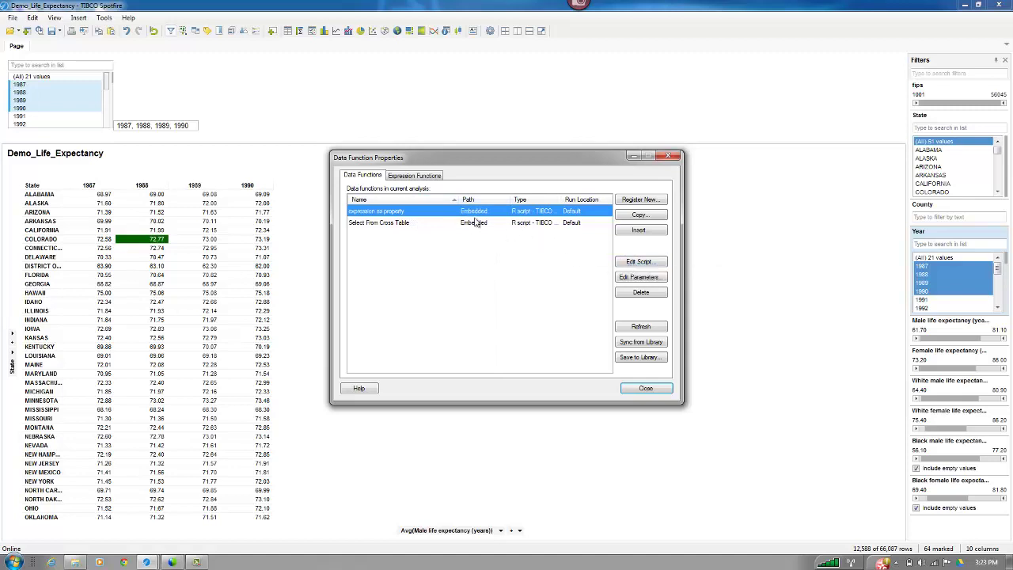
{"action": "left_click", "coordinate": [646, 387]}
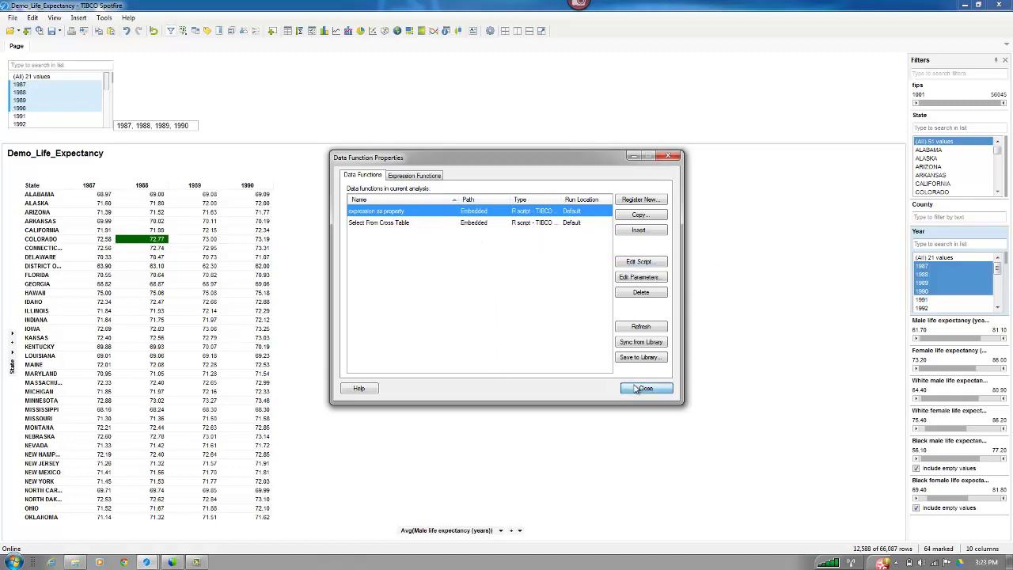
- Edit the text area and insert a new calculated value
{"action": "right_click", "coordinate": [254, 98]}
{"action": "left_click", "coordinate": [269, 98]}
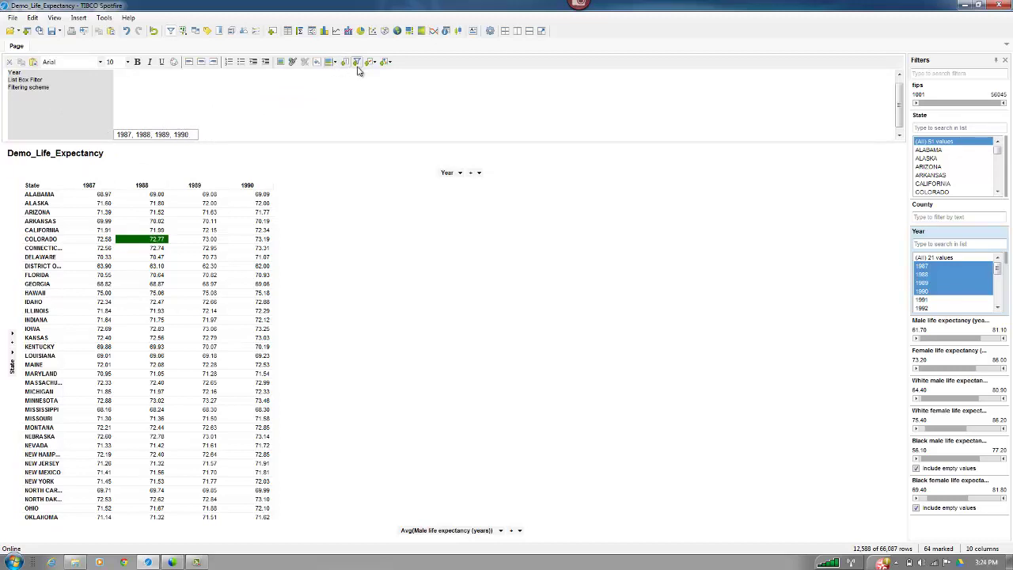
{"action": "left_click", "coordinate": [386, 61]}
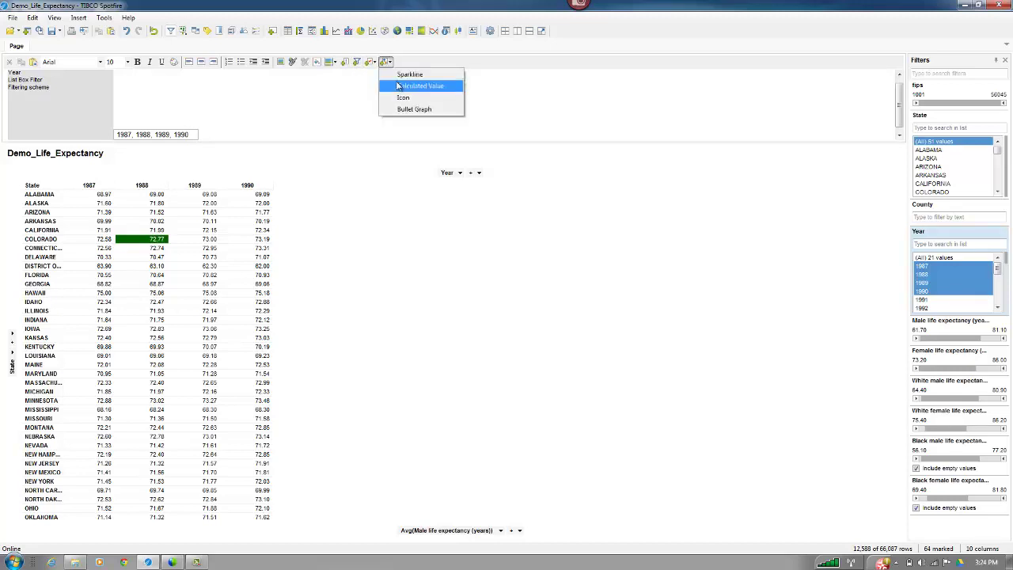
{"action": "left_click", "coordinate": [398, 86]}
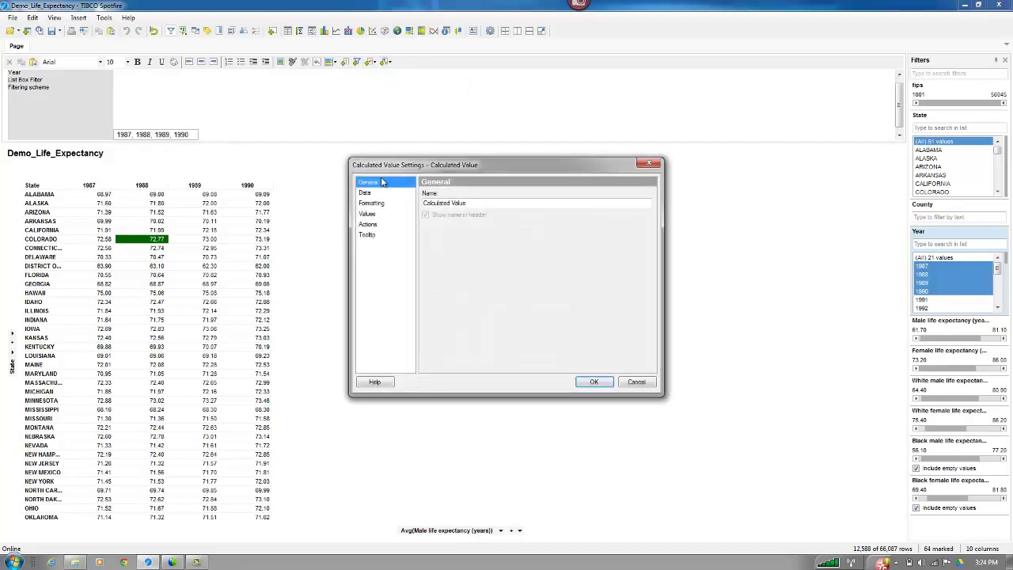
- Replace the Sum([fips]) expression with the document property AvgMaleLifeExp as a custom expression
{"action": "left_click", "coordinate": [367, 213]}
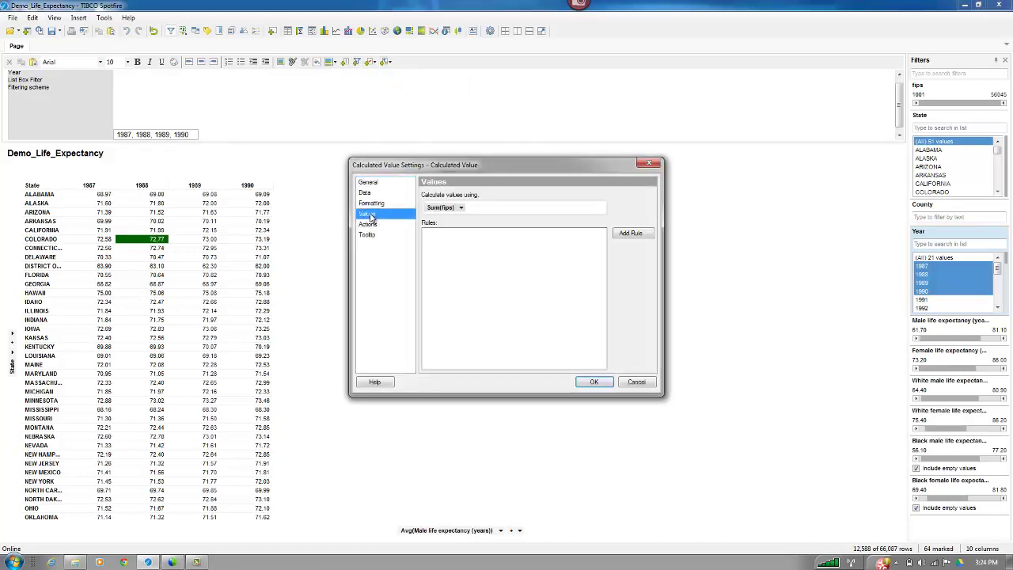
{"action": "left_click", "coordinate": [460, 208]}
{"action": "left_click", "coordinate": [484, 301]}
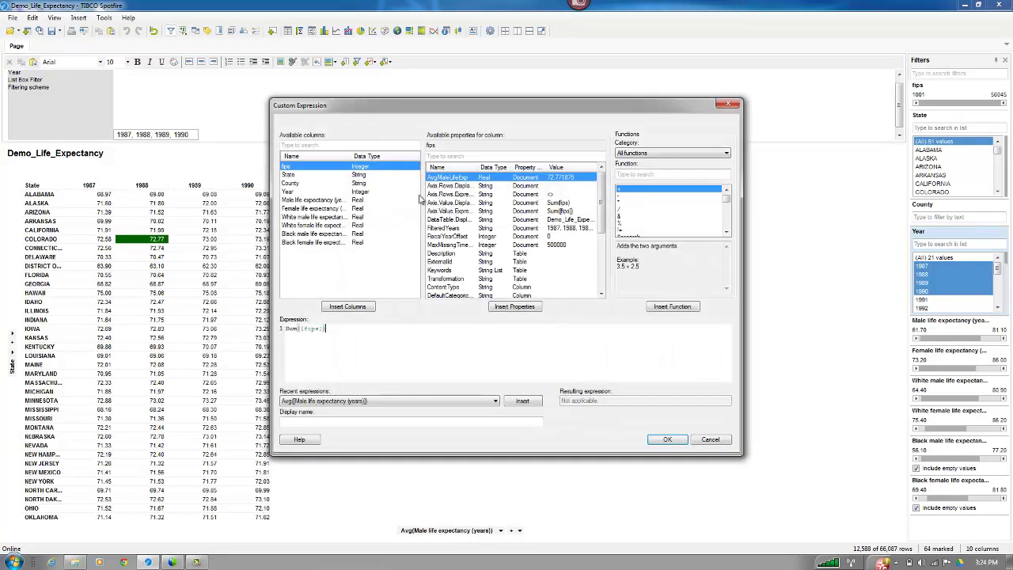
{"action": "double_click", "coordinate": [350, 158]}
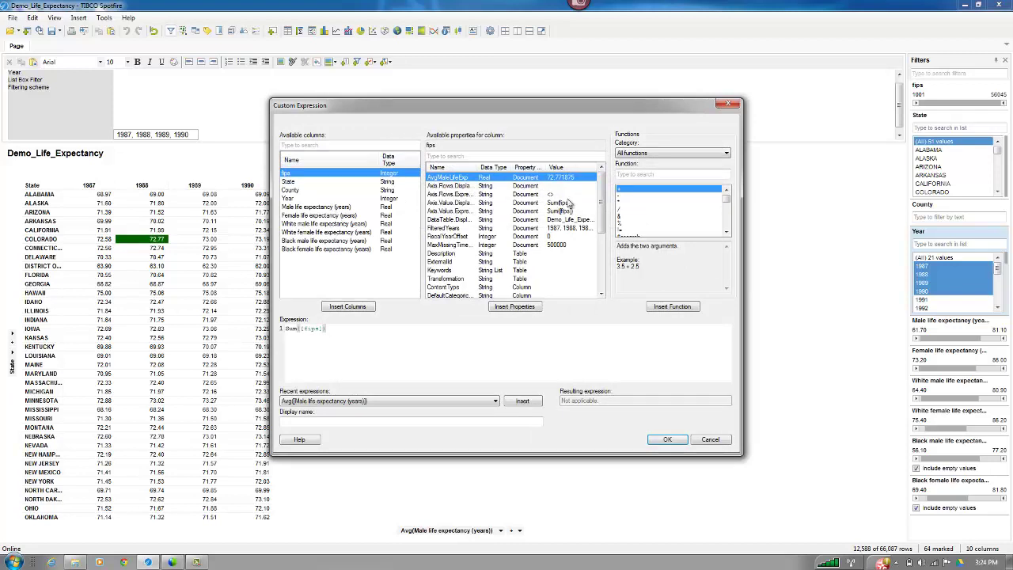
{"action": "right_click", "coordinate": [476, 181]}
{"action": "left_click_drag", "start_coordinate": [344, 341], "coordinate": [283, 328]}
{"action": "right_click", "coordinate": [486, 183]}
{"action": "left_click", "coordinate": [494, 186]}
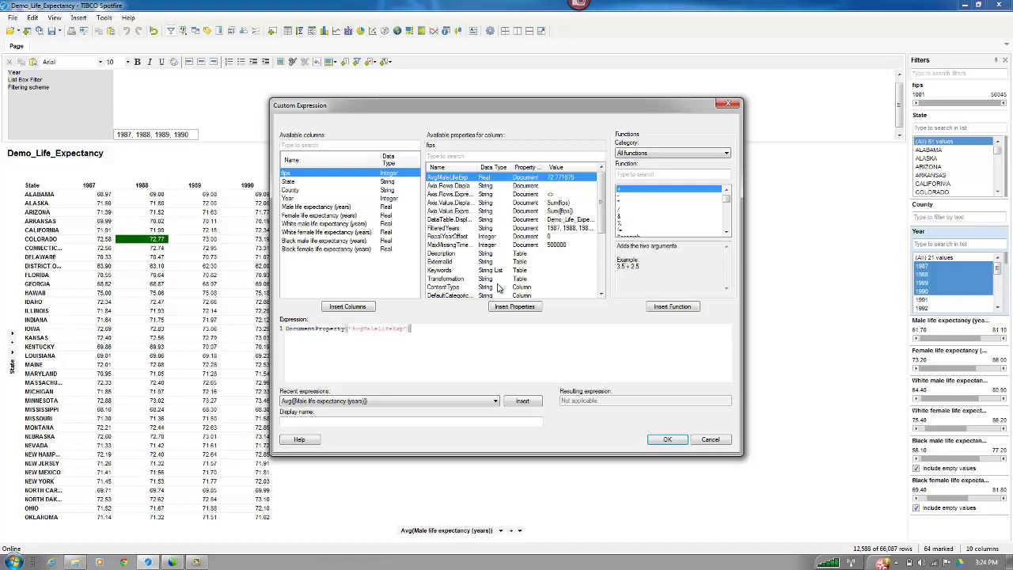
{"action": "left_click", "coordinate": [663, 440]}
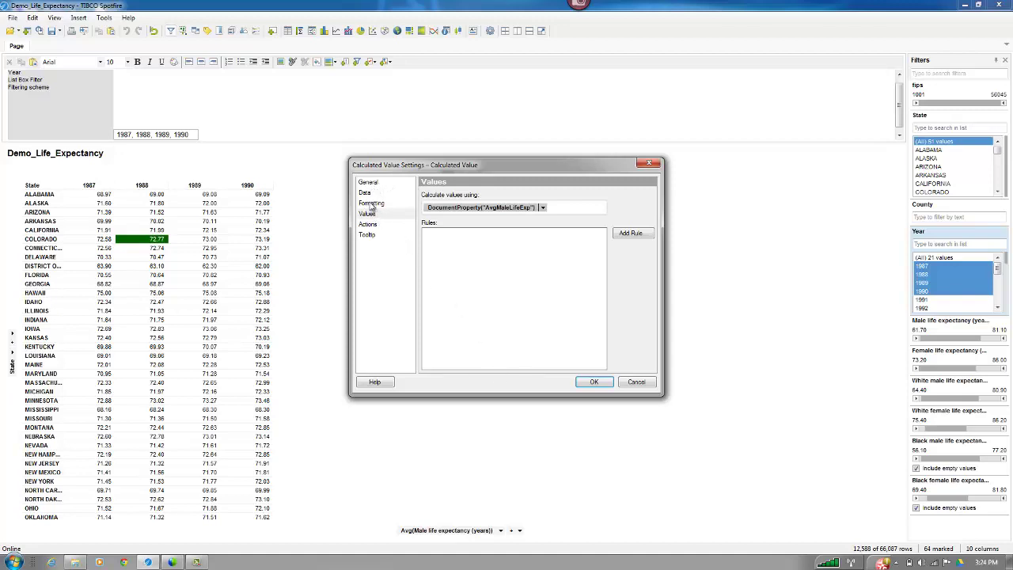
- Format the value as a Number with 2 decimals and label it 'Avg Male Life Expectancy'
{"action": "left_click", "coordinate": [371, 203]}
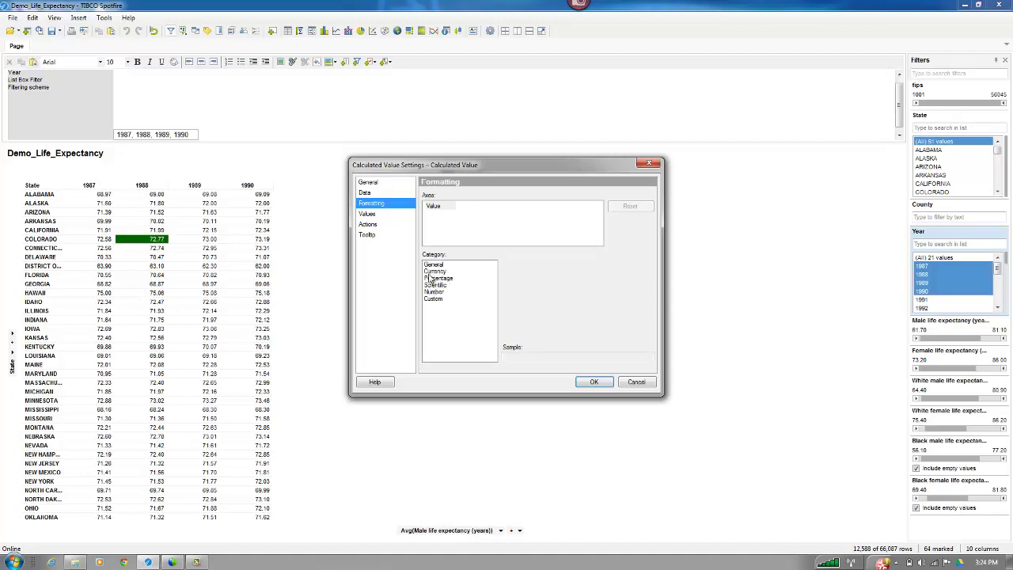
{"action": "left_click", "coordinate": [433, 285]}
{"action": "left_click", "coordinate": [433, 291]}
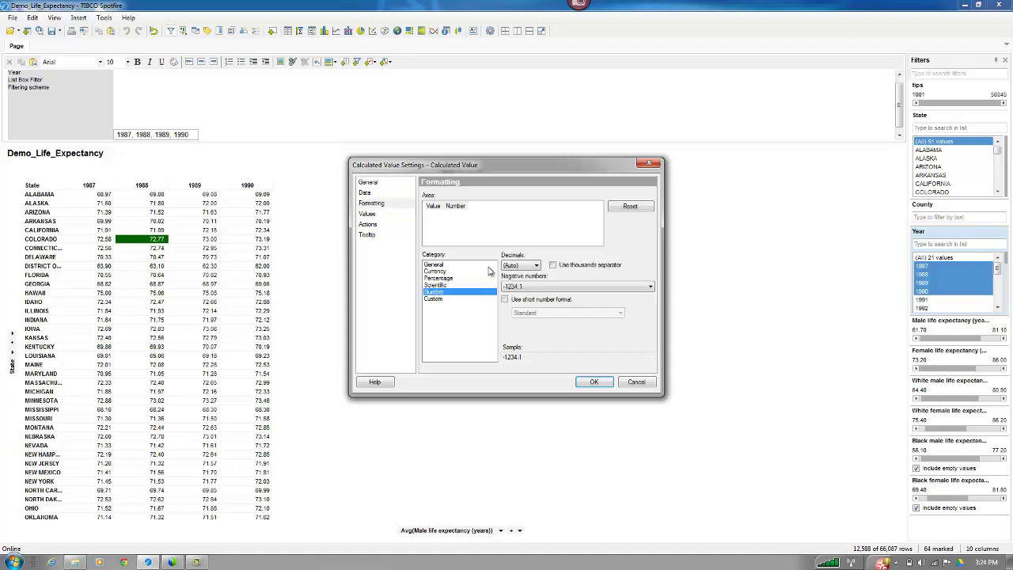
{"action": "left_click", "coordinate": [520, 265]}
{"action": "left_click", "coordinate": [511, 297]}
{"action": "left_click", "coordinate": [592, 382]}
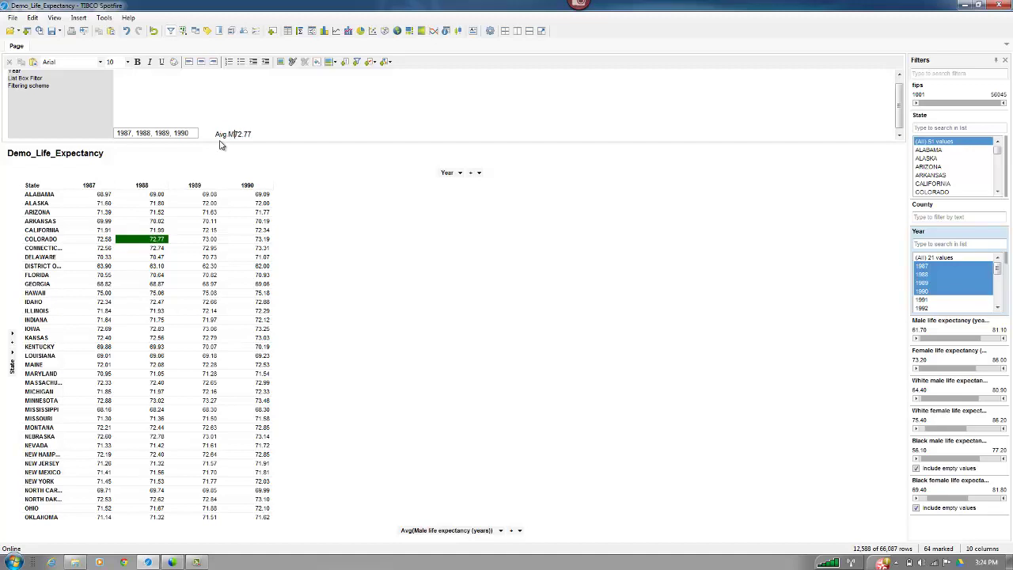
{"action": "type", "text": "xpectancy:"}
- Finish editing and test the average by marking Delaware, District of Columbia and Arkansas–DC 1988–1990 cells
{"action": "left_click", "coordinate": [402, 249]}
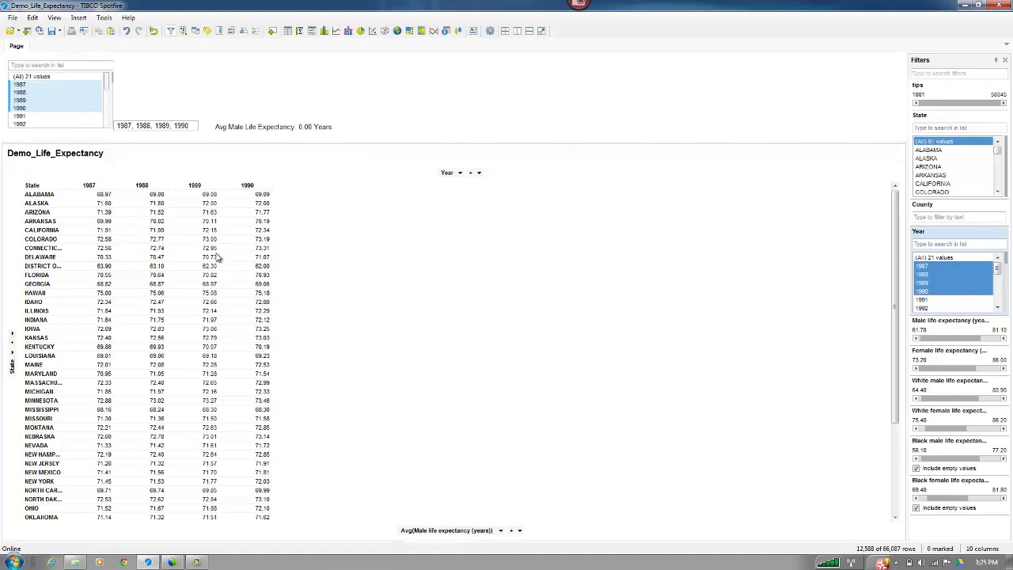
{"action": "left_click", "coordinate": [107, 258]}
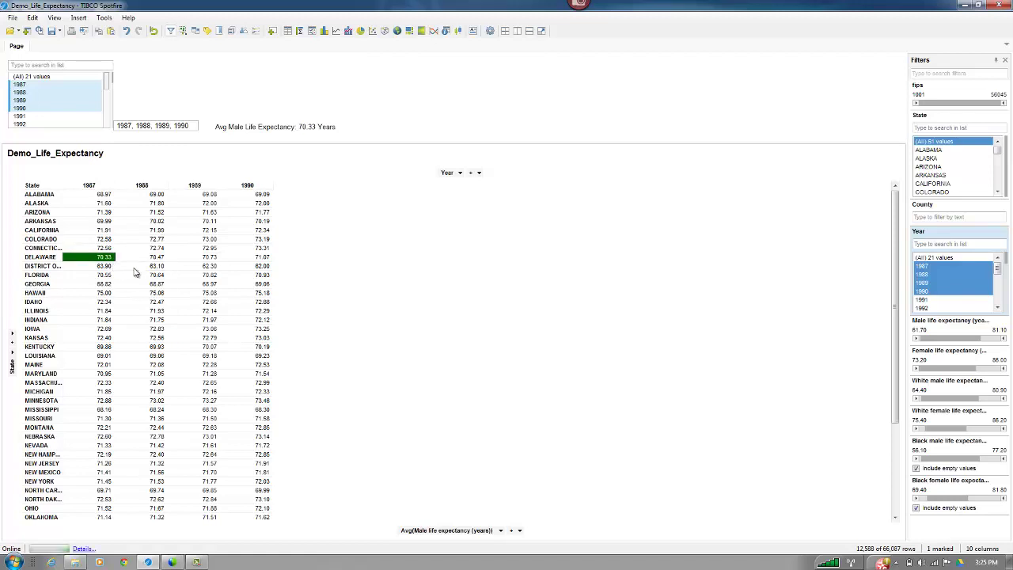
{"action": "left_click", "coordinate": [150, 268]}
{"action": "left_click", "coordinate": [158, 258]}
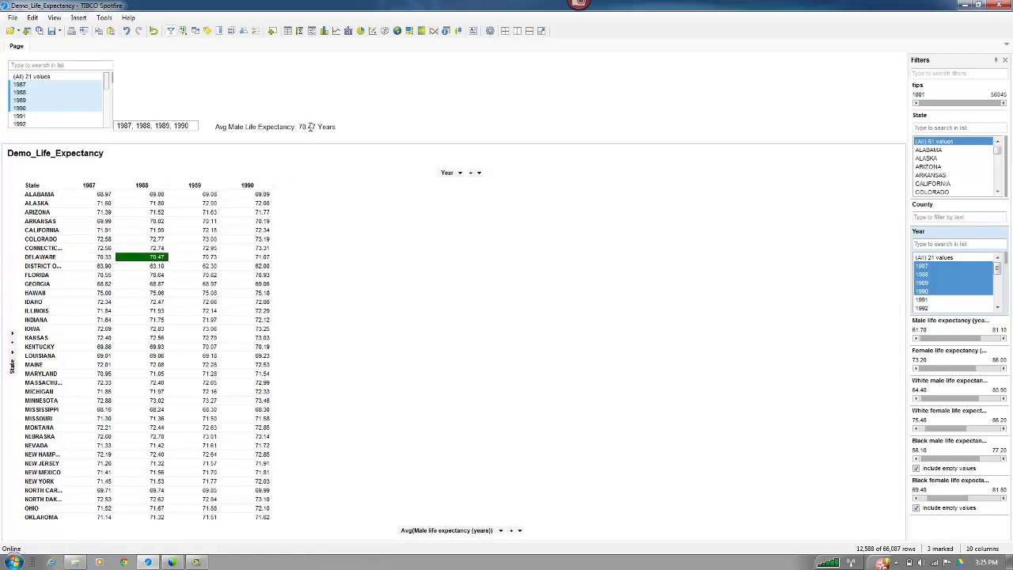
{"action": "left_click_drag", "start_coordinate": [143, 217], "coordinate": [225, 275]}
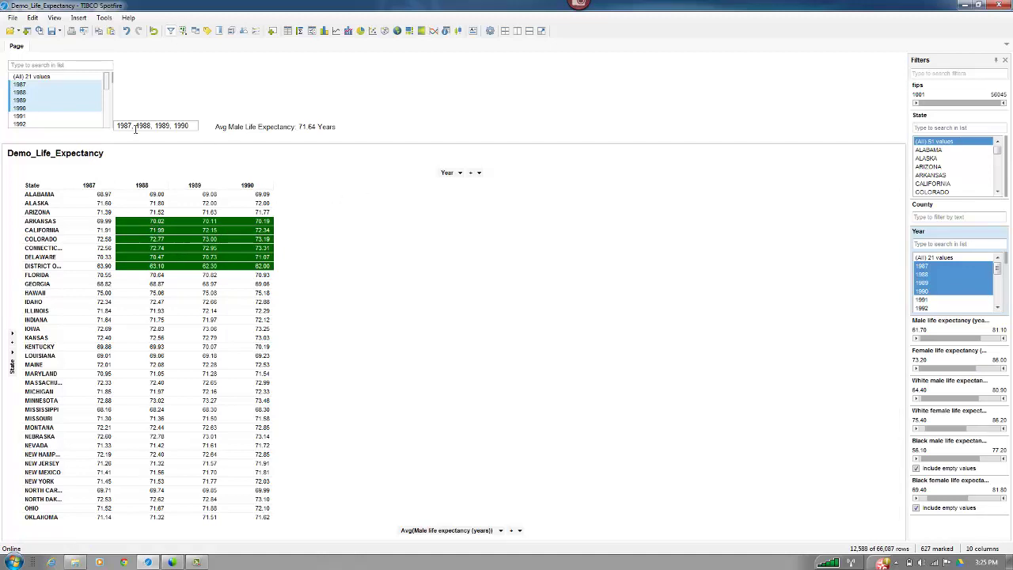
- Show all years and mark the District of Columbia 1996 cell, giving 63.30 Years
{"action": "left_click", "coordinate": [55, 78]}
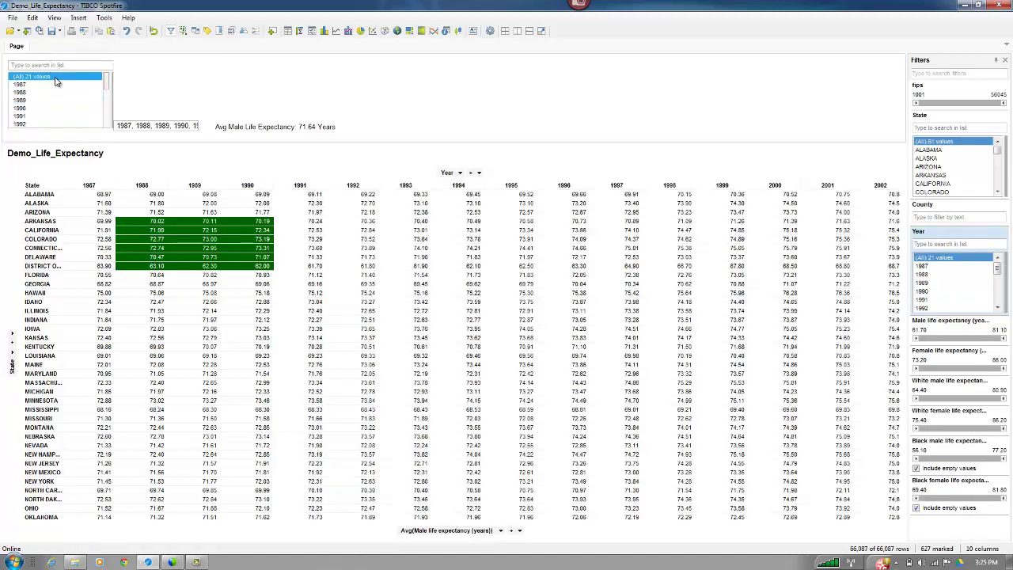
{"action": "left_click_drag", "start_coordinate": [155, 204], "coordinate": [762, 447]}
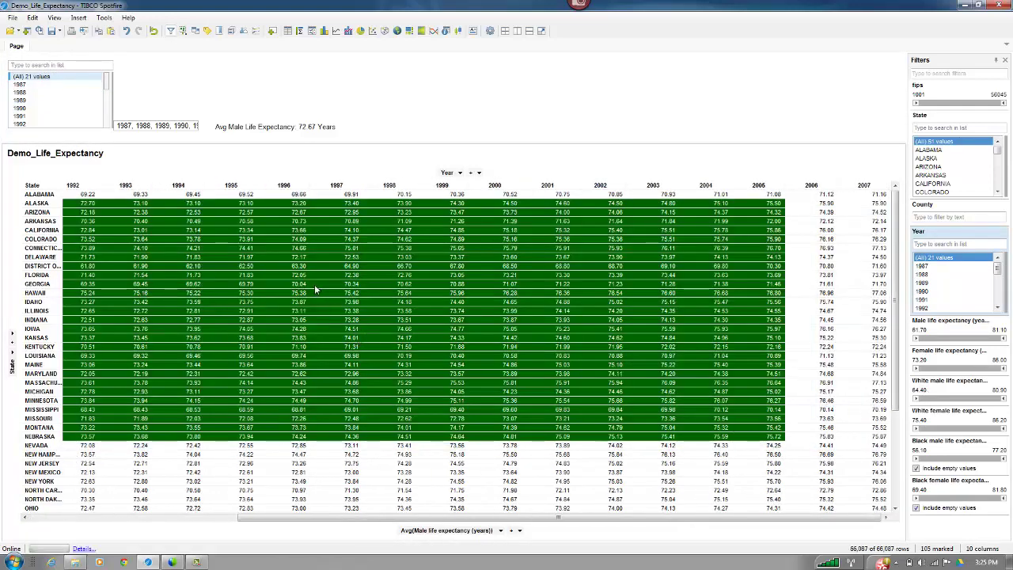
{"action": "left_click", "coordinate": [316, 285]}
{"action": "left_click", "coordinate": [269, 268]}
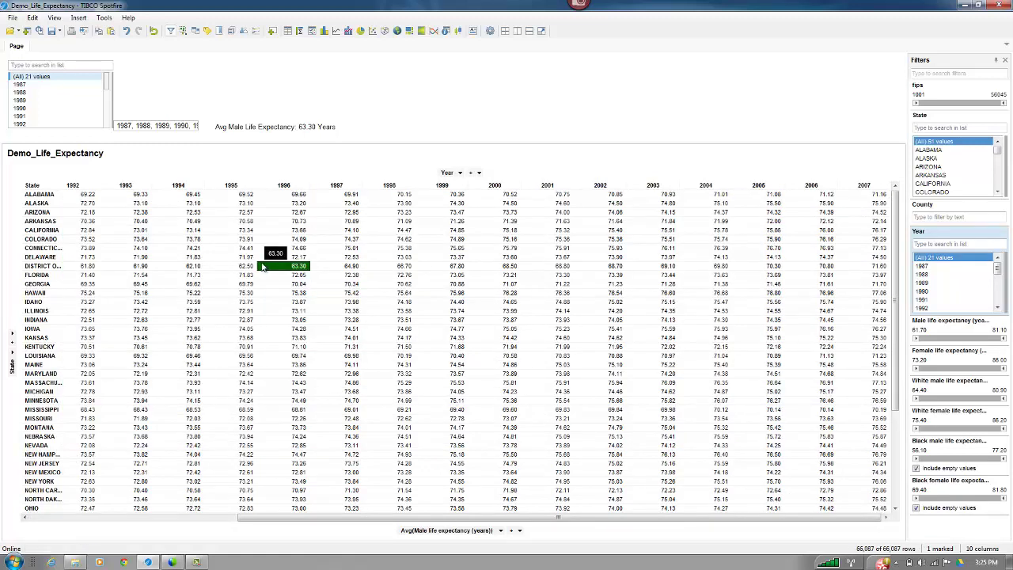
{"action": "left_click", "coordinate": [104, 17]}
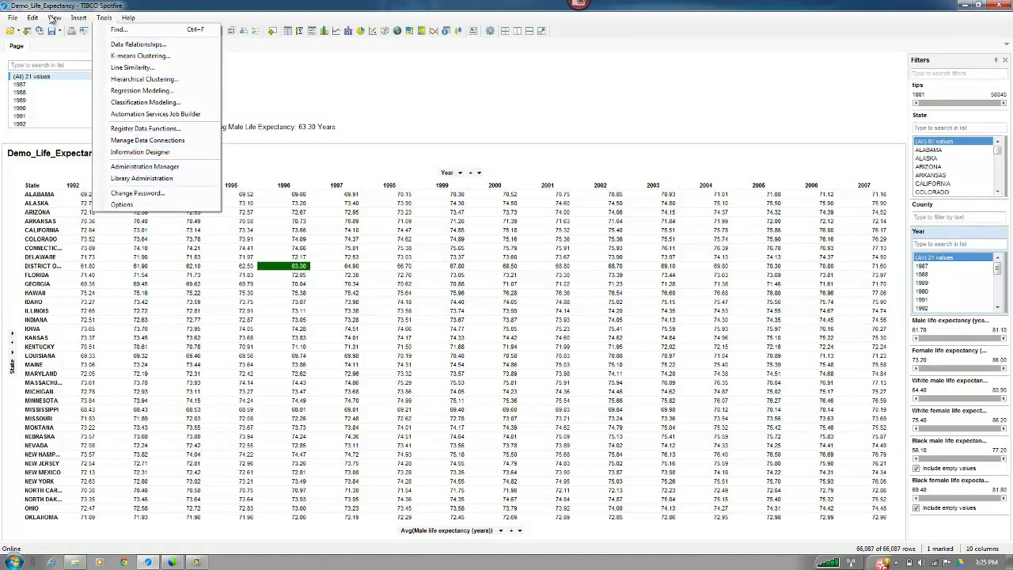
- Open the 'expression as property' R script and select text in its returnedValue <- selectedValues line
{"action": "left_click", "coordinate": [32, 18]}
{"action": "left_click", "coordinate": [33, 17]}
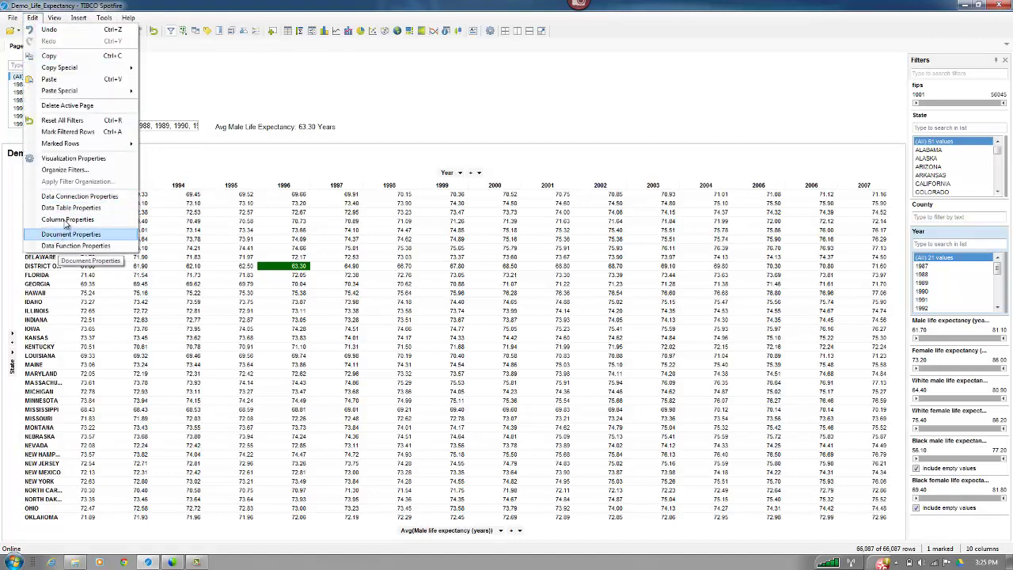
{"action": "left_click", "coordinate": [72, 245]}
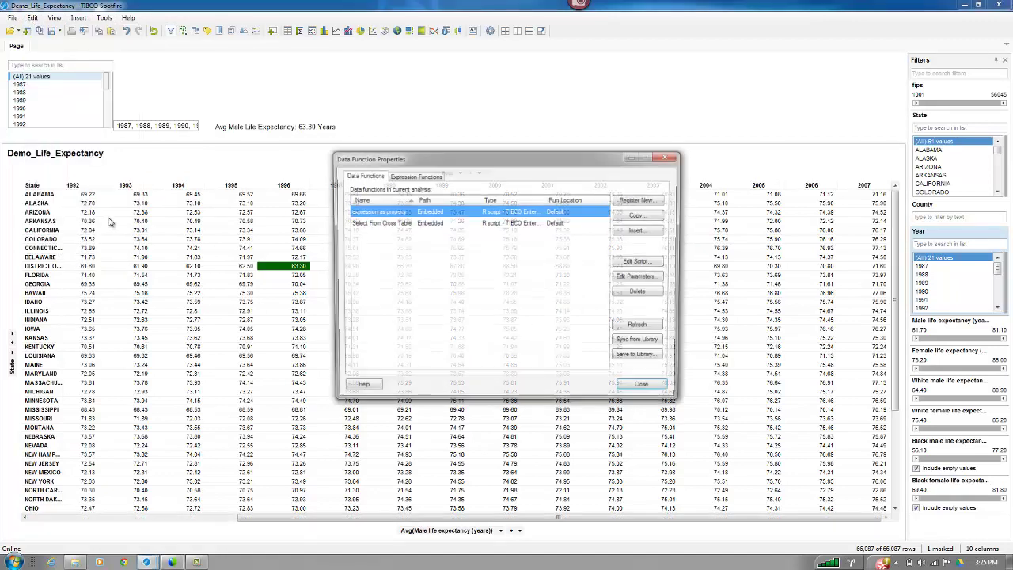
{"action": "left_click", "coordinate": [633, 263]}
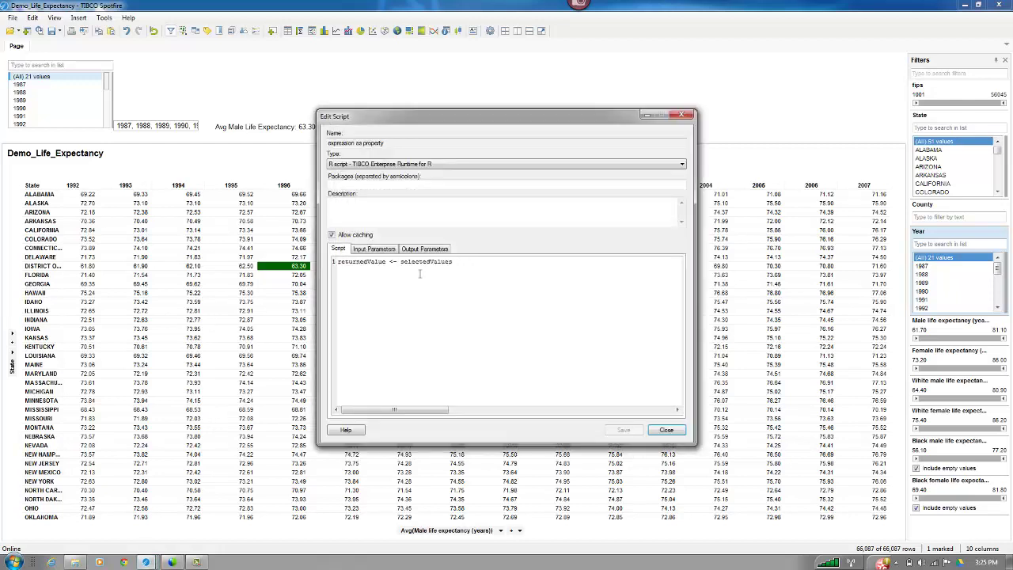
{"action": "left_click_drag", "start_coordinate": [454, 261], "coordinate": [400, 262]}
{"action": "left_click", "coordinate": [385, 262]}
{"action": "left_click_drag", "start_coordinate": [385, 262], "coordinate": [327, 265]}
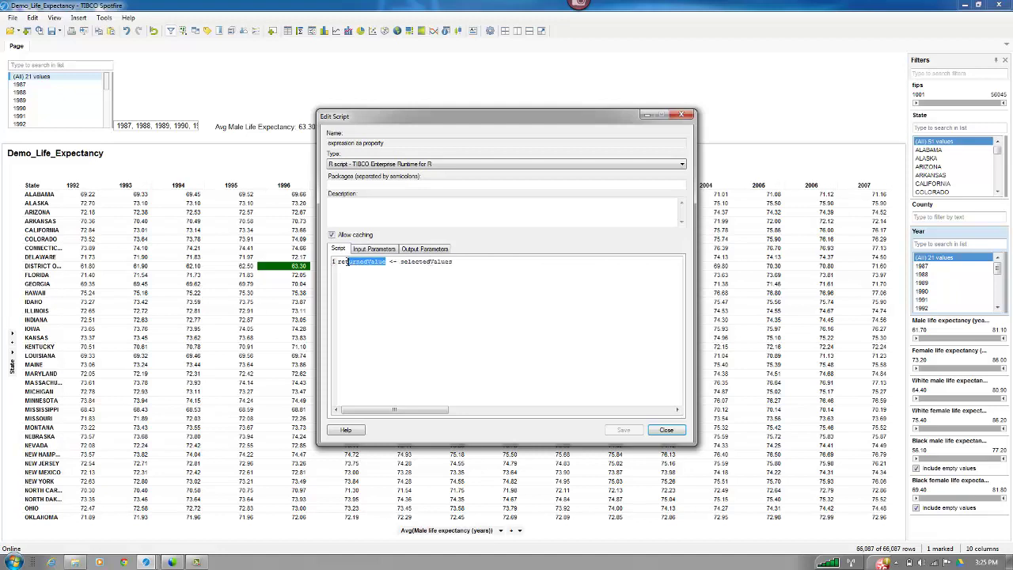